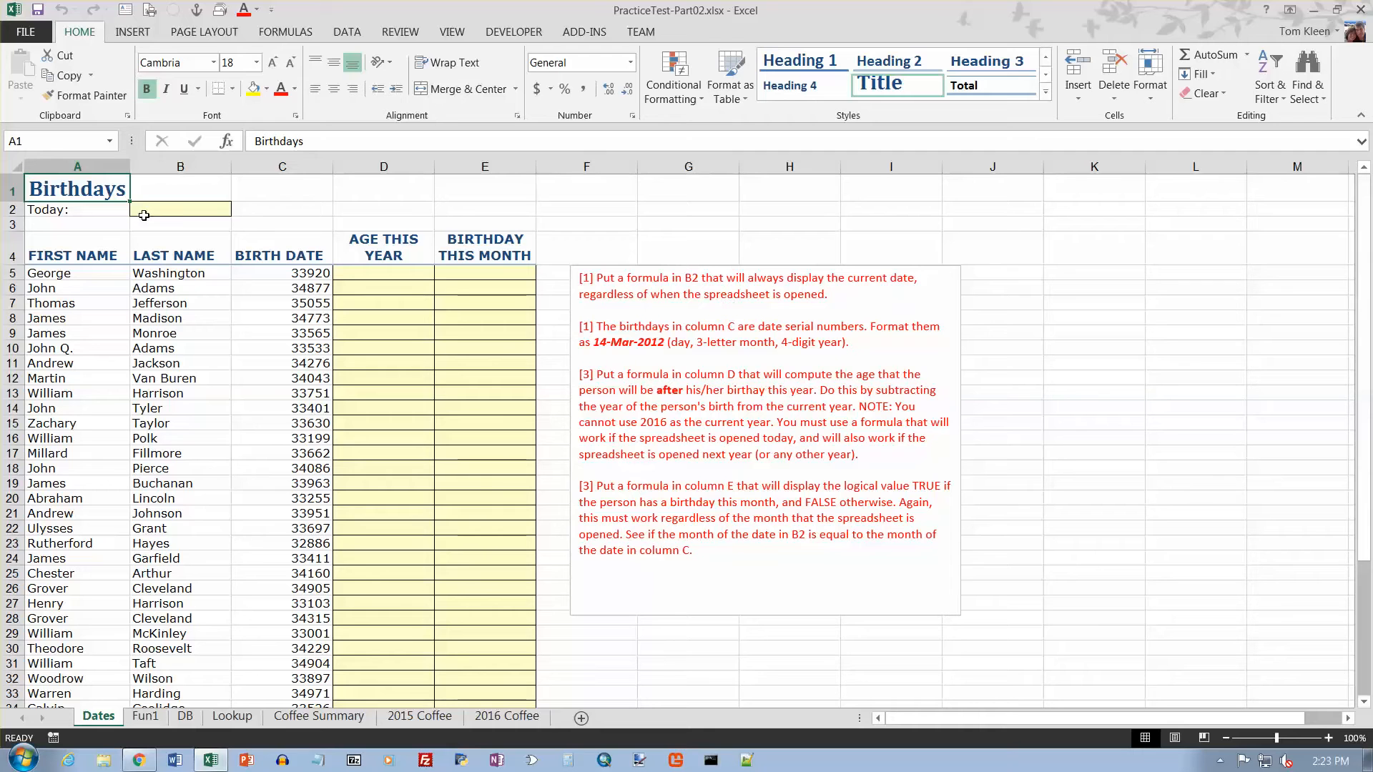
Enter the formula =TODAY() in cell B2 to show the current date
{"action": "left_click", "coordinate": [153, 207]}
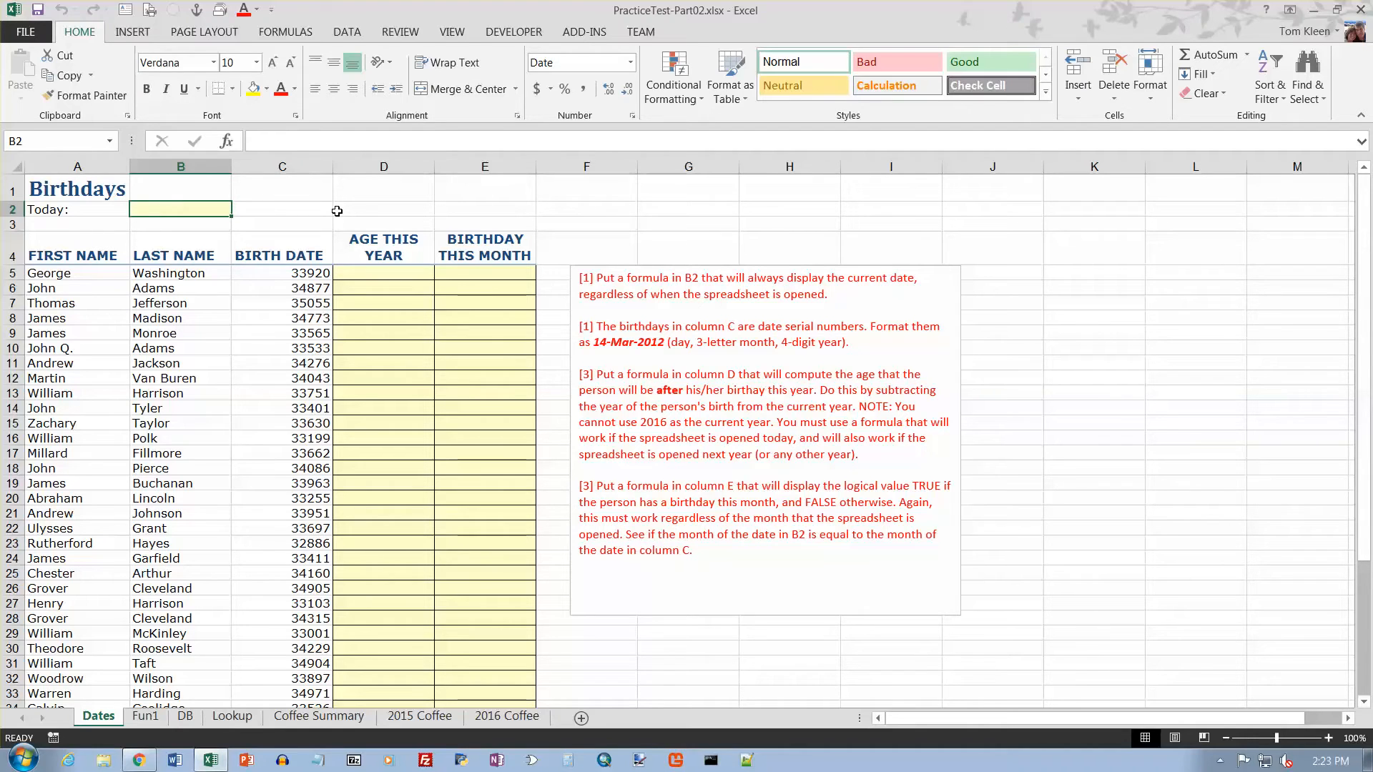
{"action": "type", "text": "=today()"}
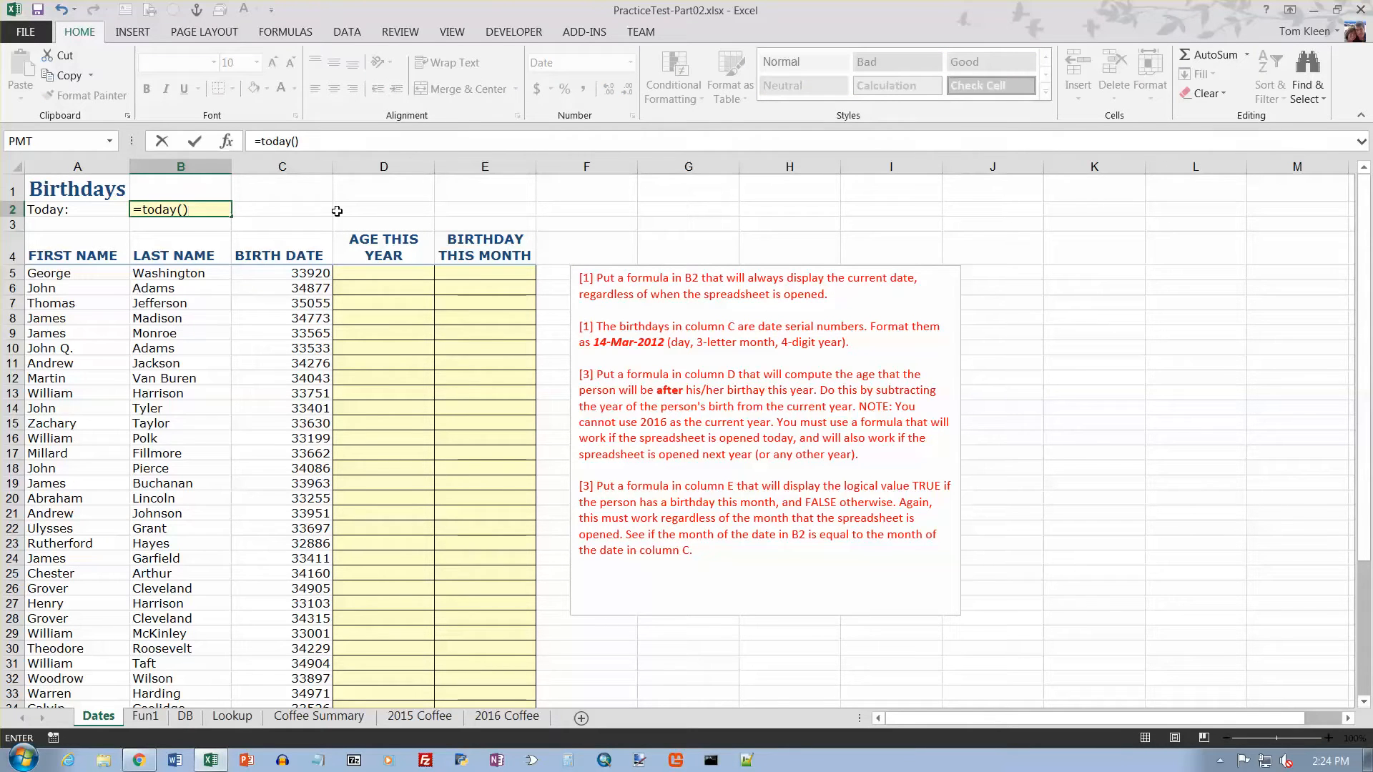
{"action": "key", "text": "Return"}
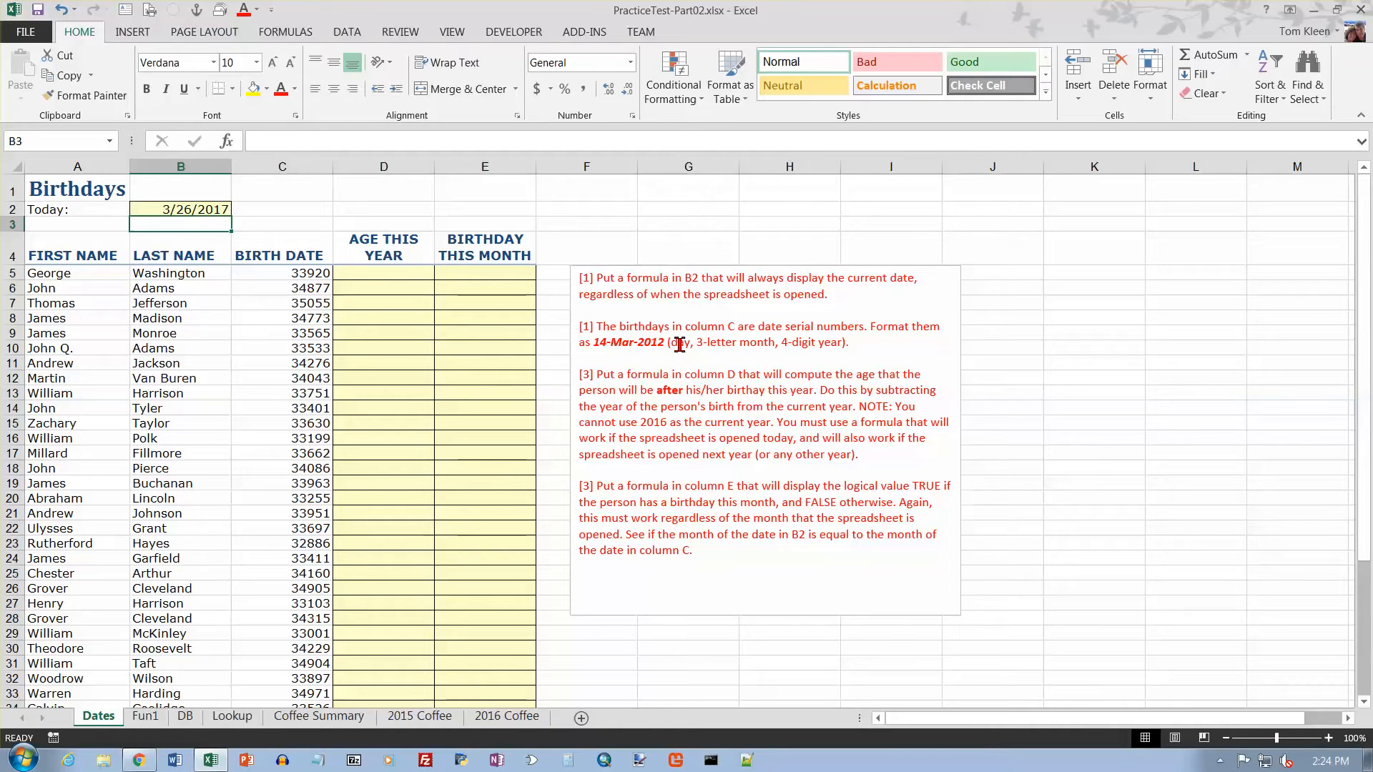
Format all the birth dates in C5:C47 with the 14-Mar-2012 date type
{"action": "left_click", "coordinate": [311, 275]}
{"action": "key", "text": "End"}
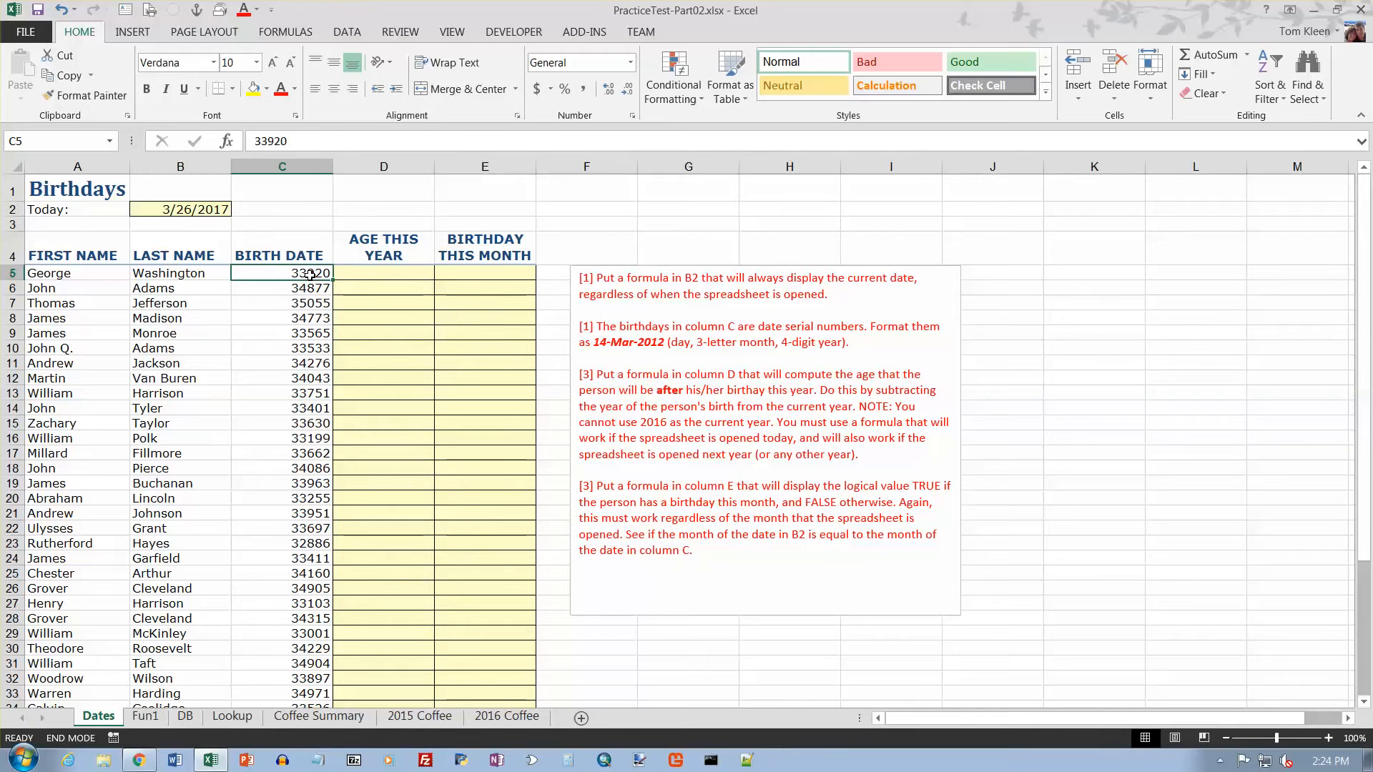
{"action": "key", "text": "shift+Down"}
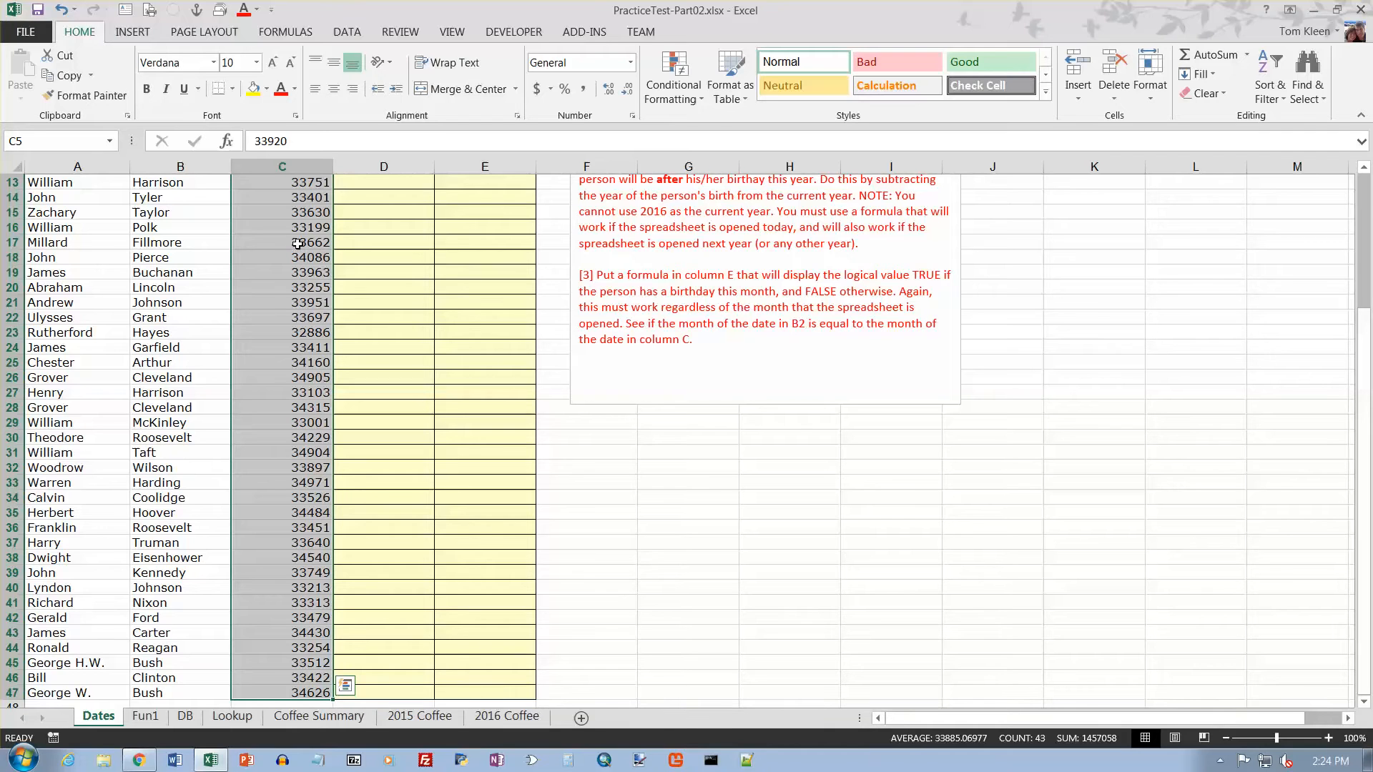
{"action": "left_click", "coordinate": [631, 63]}
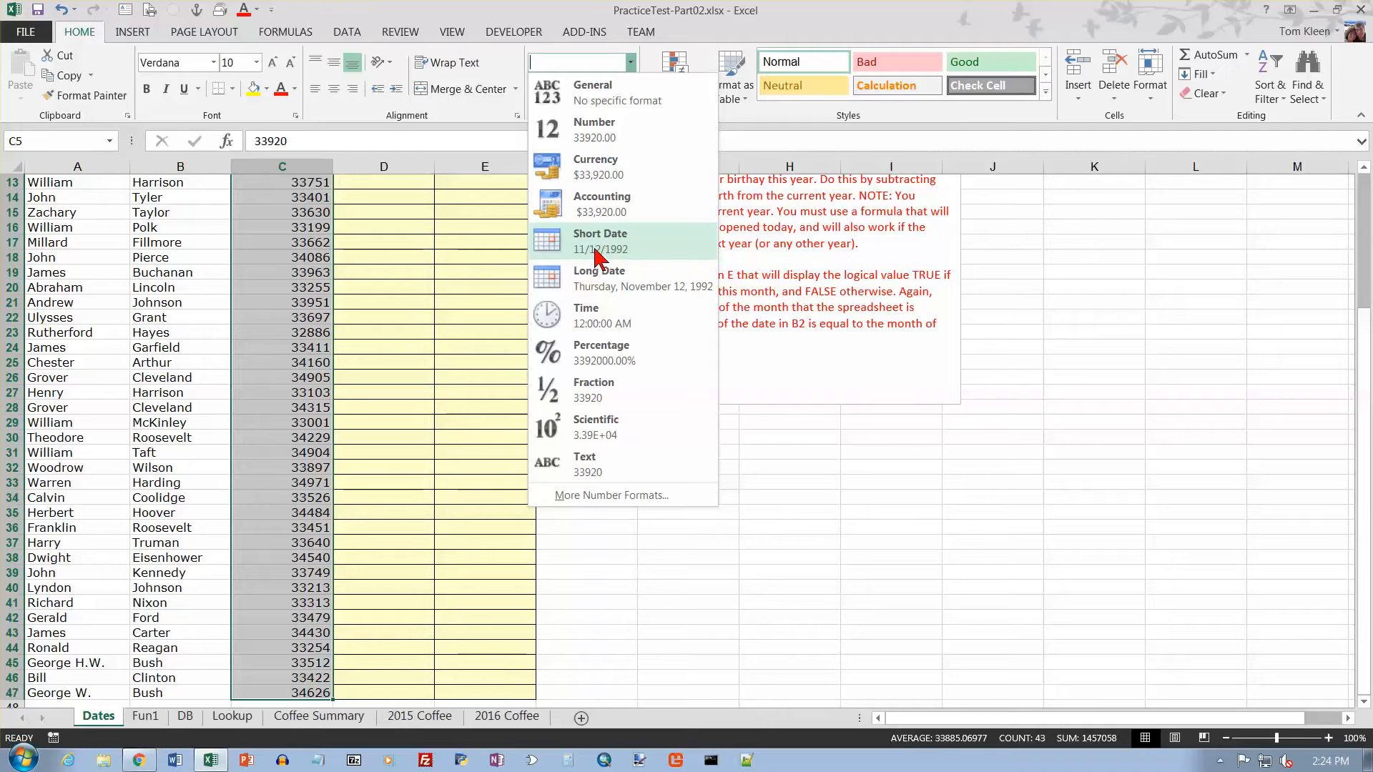
{"action": "left_click", "coordinate": [648, 495]}
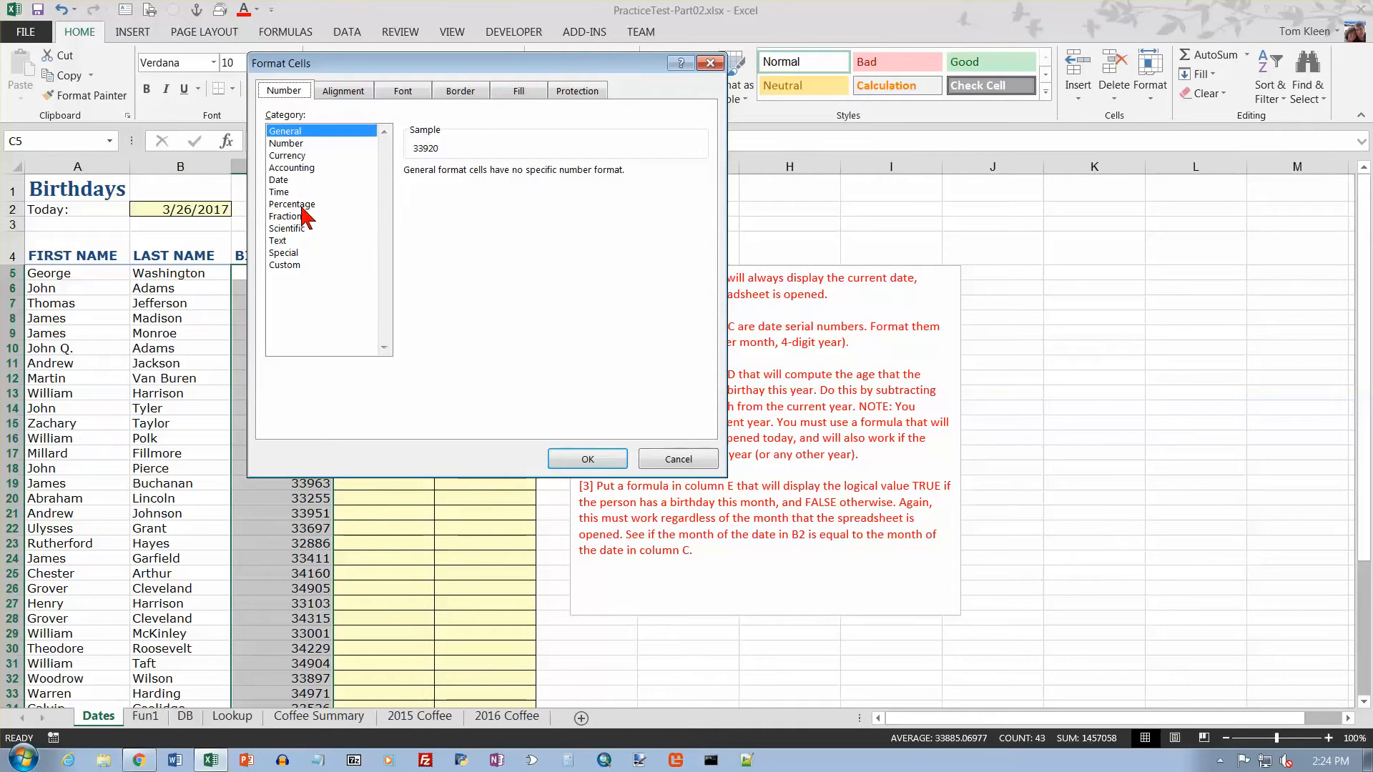
{"action": "left_click", "coordinate": [287, 180]}
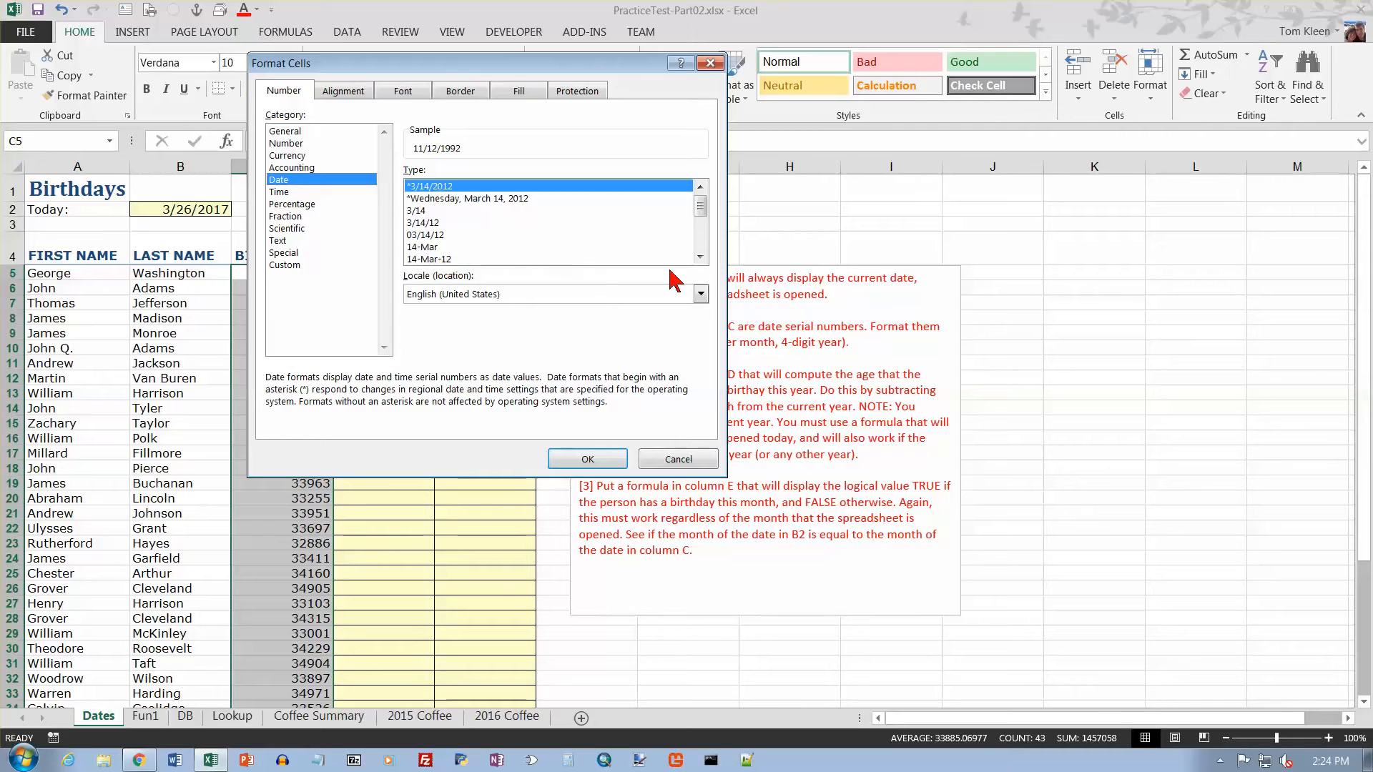
{"action": "left_click", "coordinate": [704, 247]}
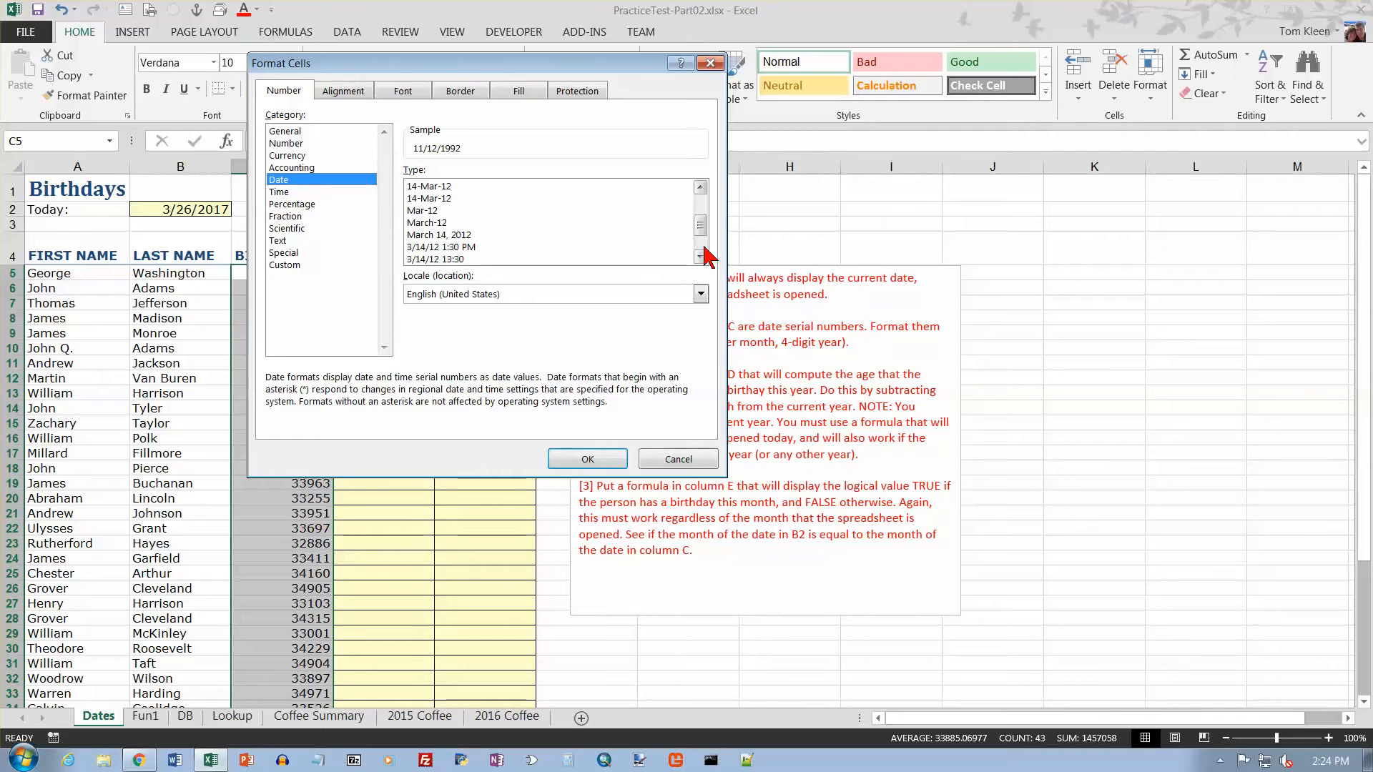
{"action": "left_click", "coordinate": [702, 255]}
{"action": "left_click", "coordinate": [702, 255]}
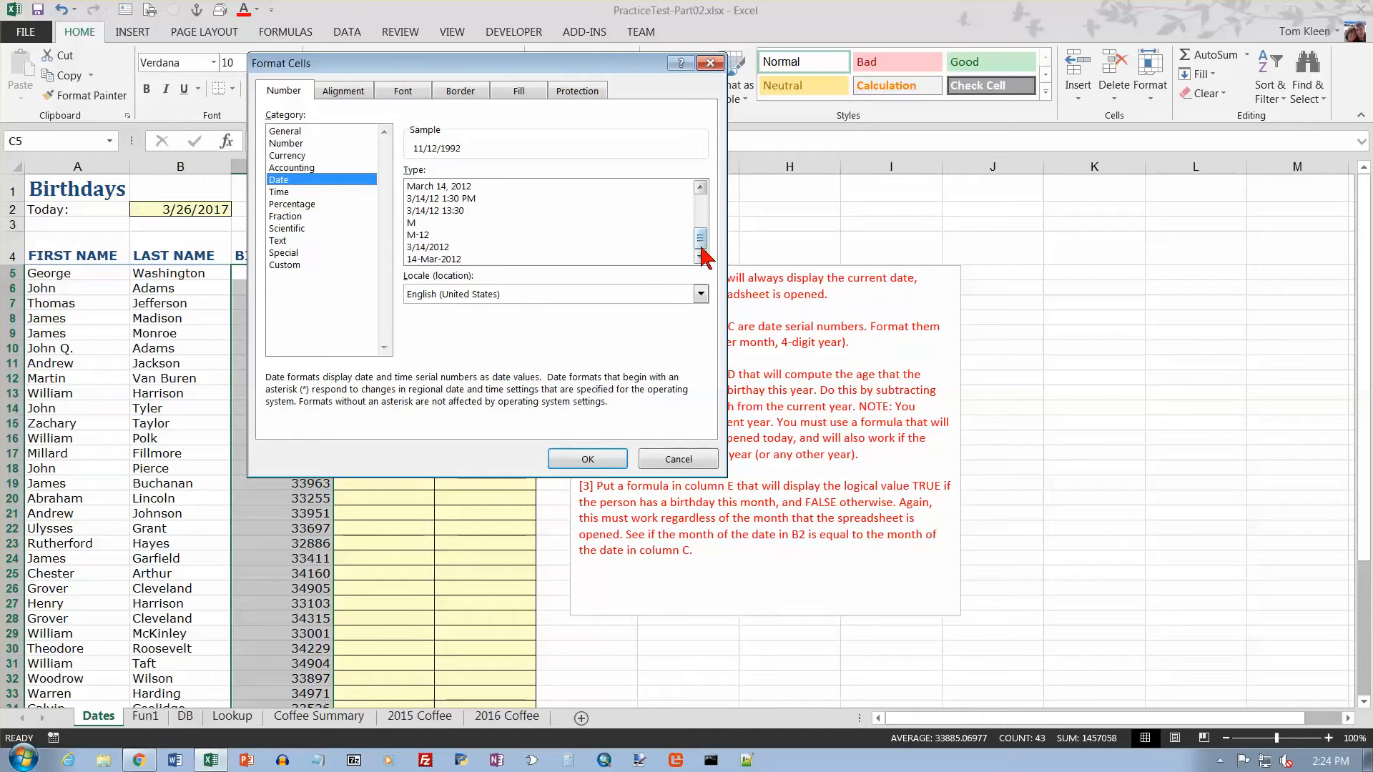
{"action": "left_click", "coordinate": [452, 259]}
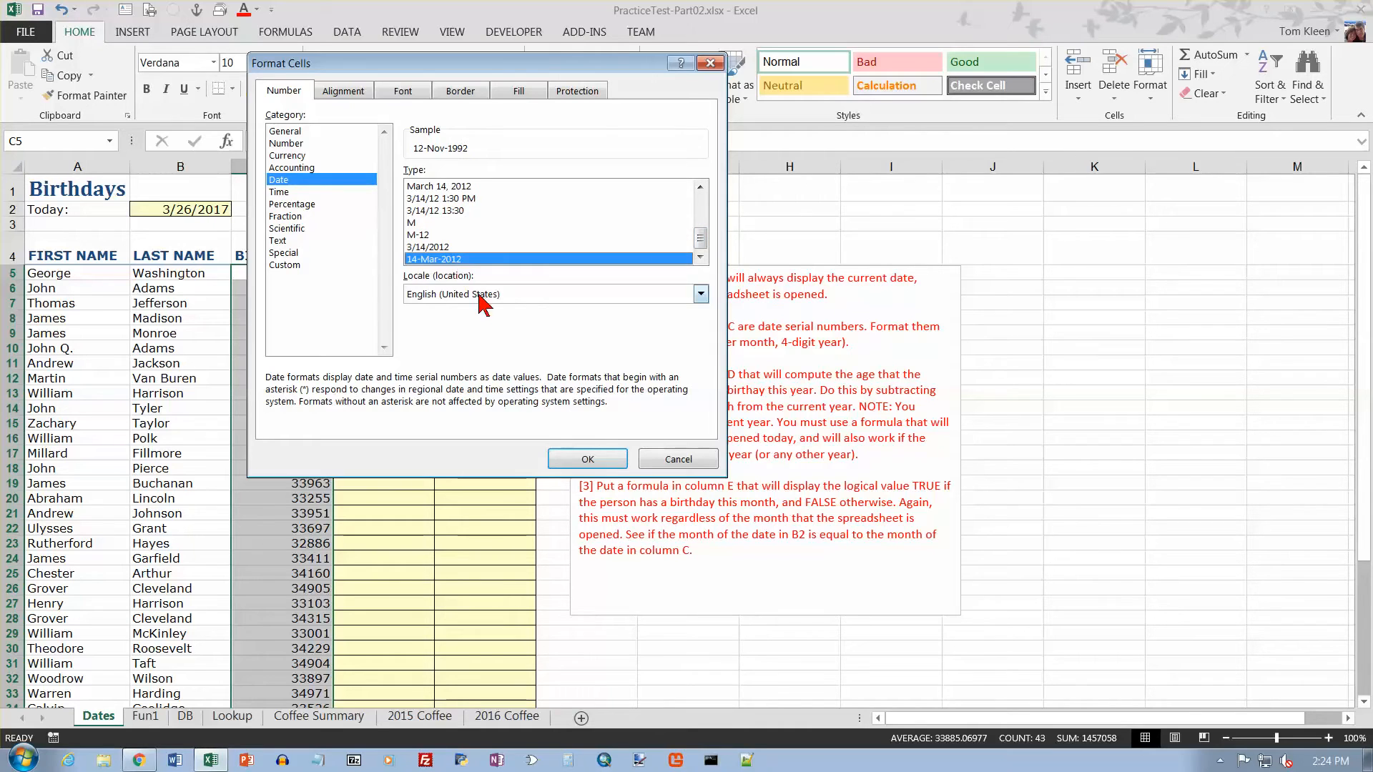
{"action": "left_click", "coordinate": [587, 459]}
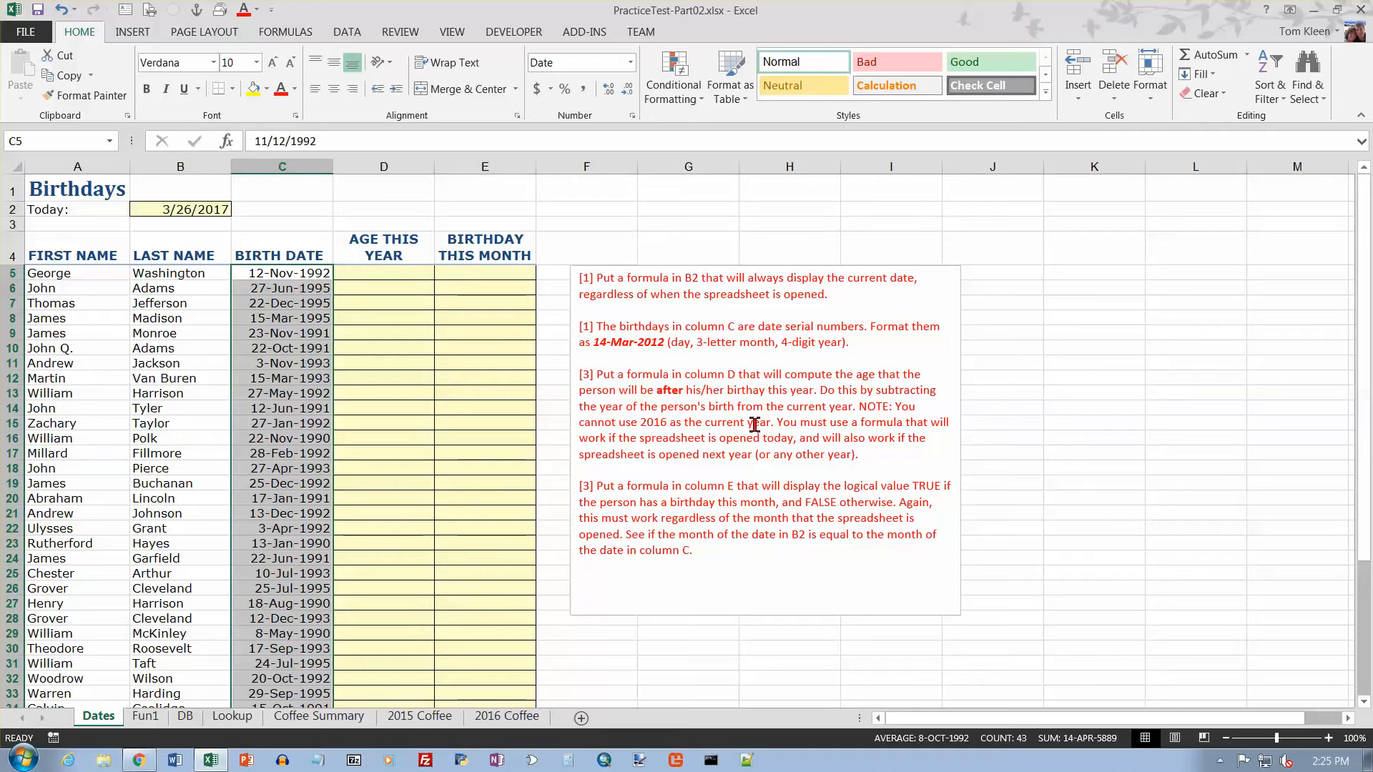
Change the year in the text box's note about the current year to 2017
{"action": "left_click", "coordinate": [667, 422]}
{"action": "key", "text": "BackSpace"}
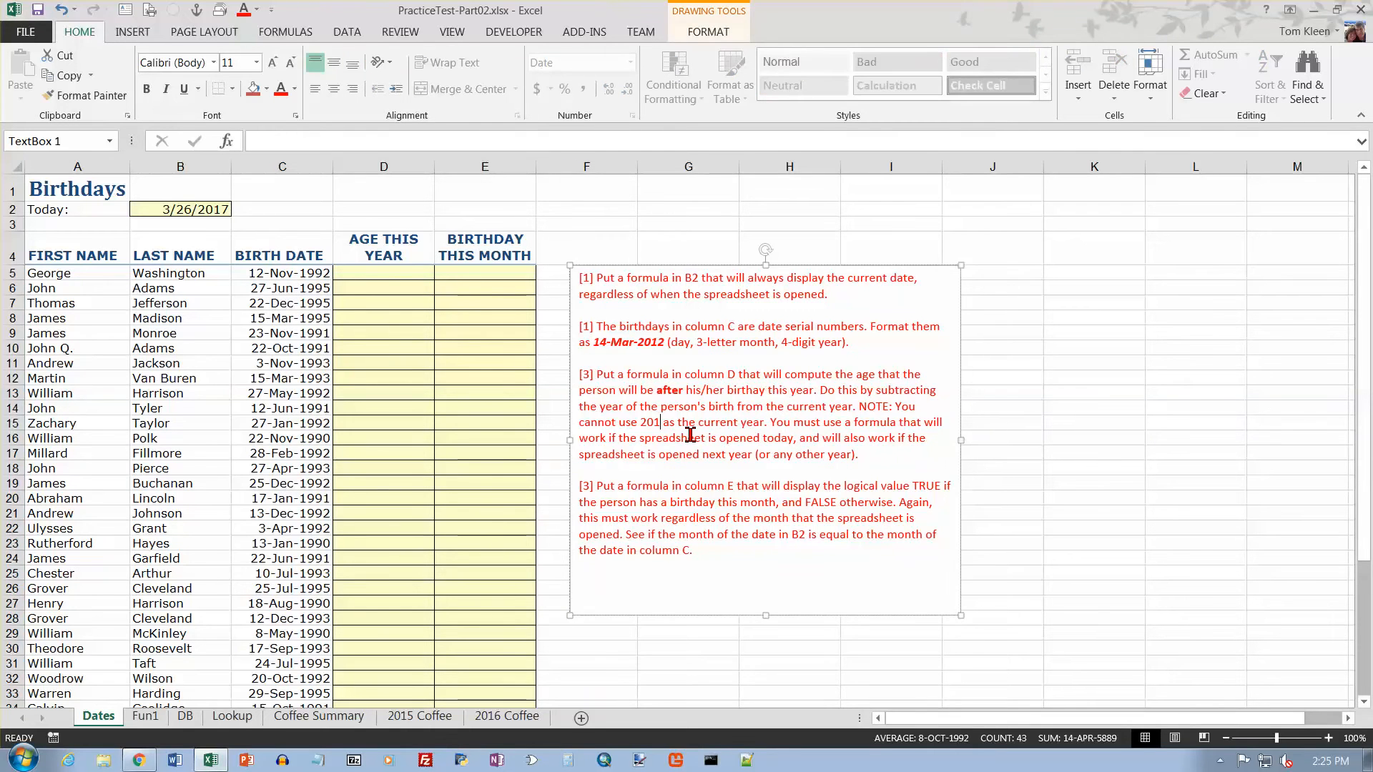
{"action": "type", "text": "7"}
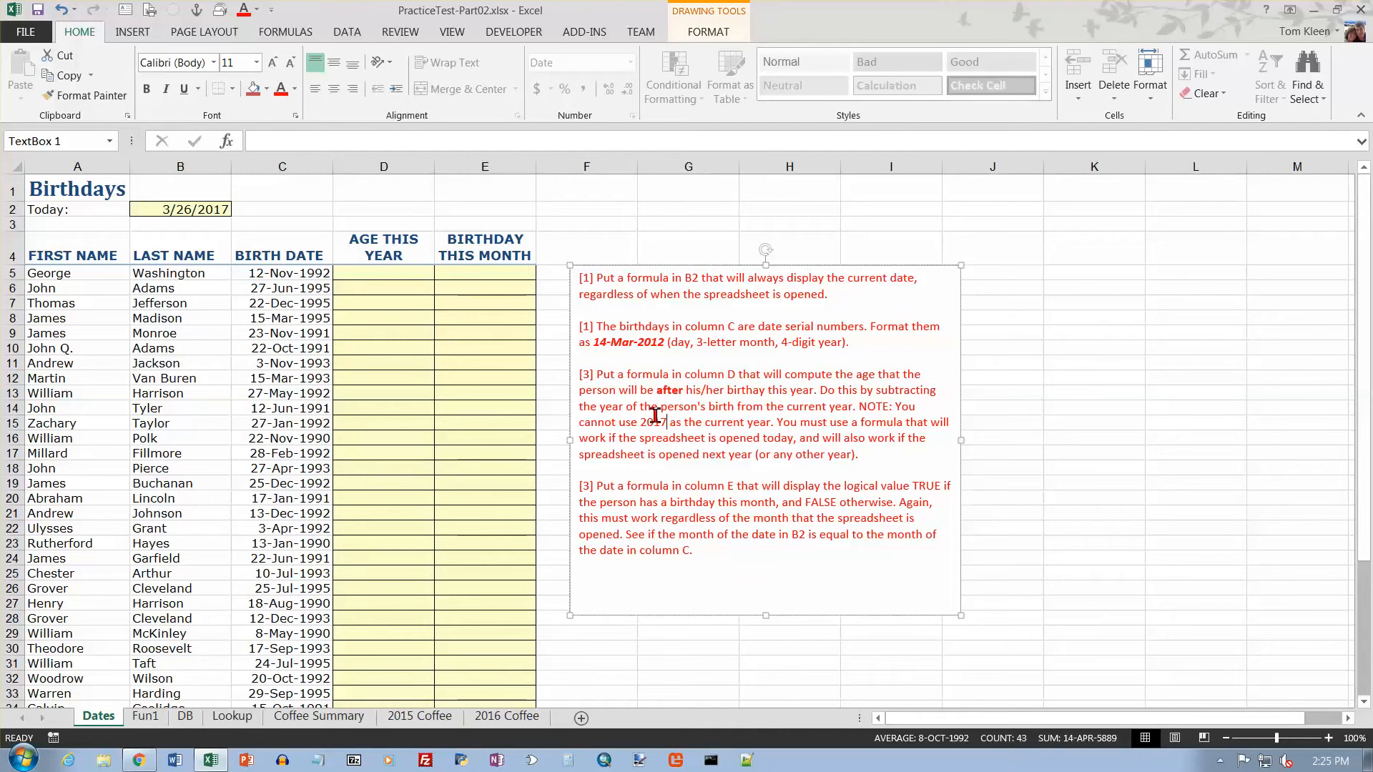
Enter =YEAR(B2) in cell D2 to extract the current year from today's date
{"action": "left_click", "coordinate": [380, 272]}
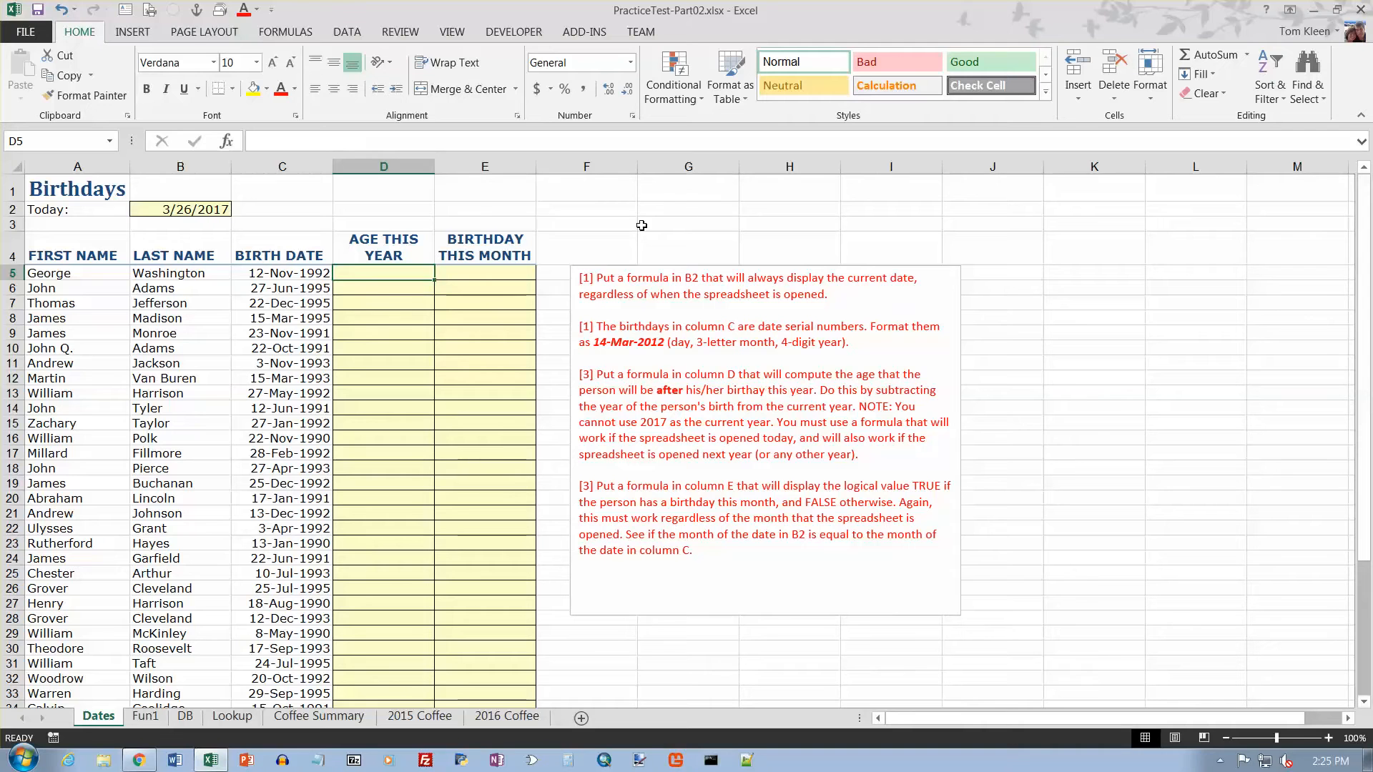
{"action": "left_click", "coordinate": [415, 205]}
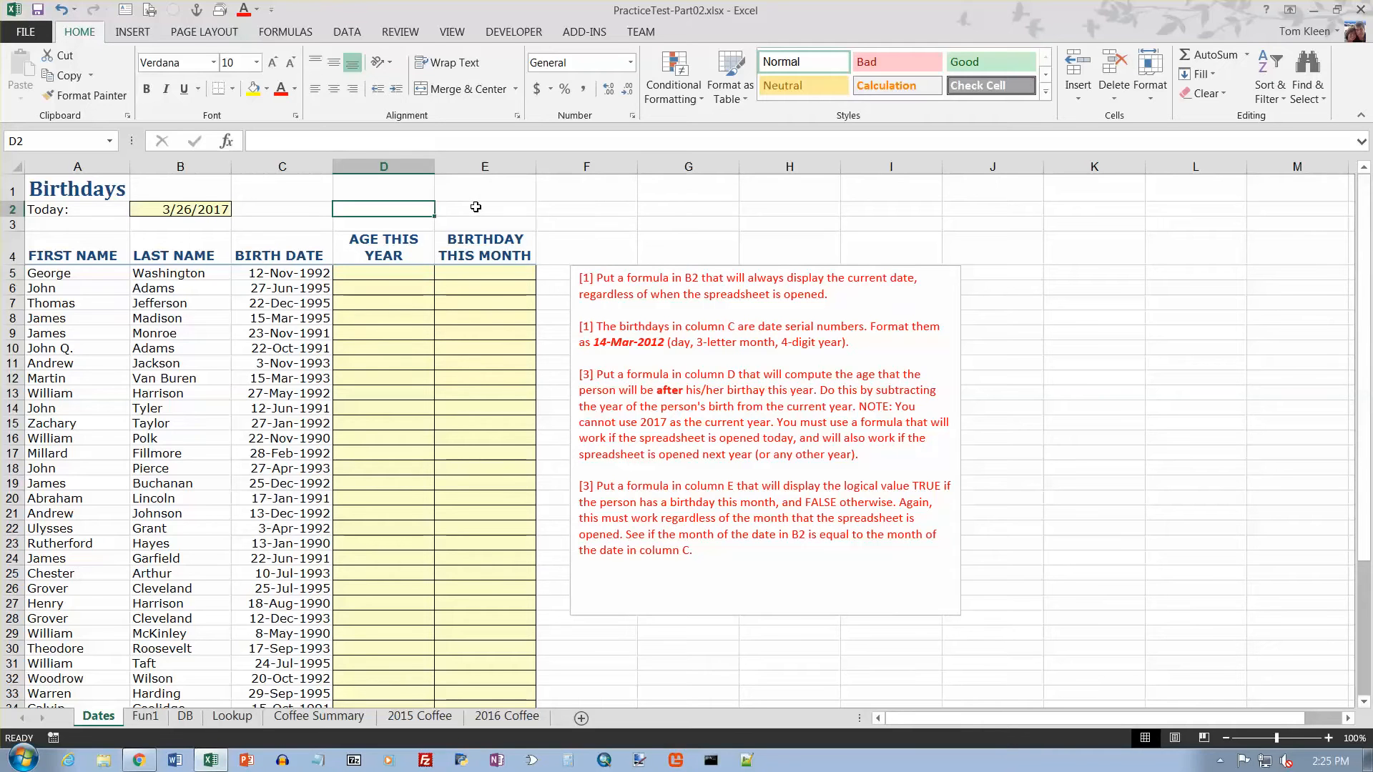
{"action": "type", "text": "=year("}
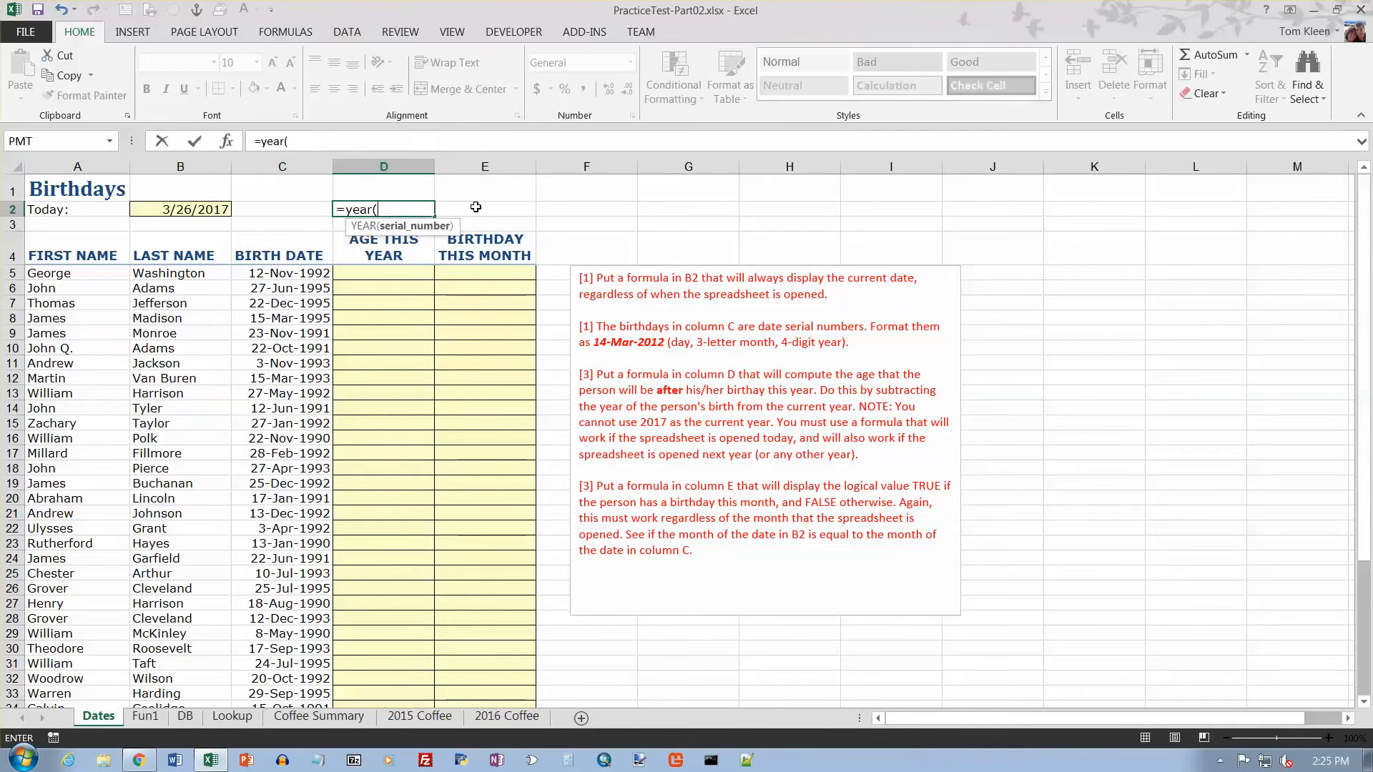
{"action": "key", "text": "Left"}
{"action": "key", "text": "Left"}
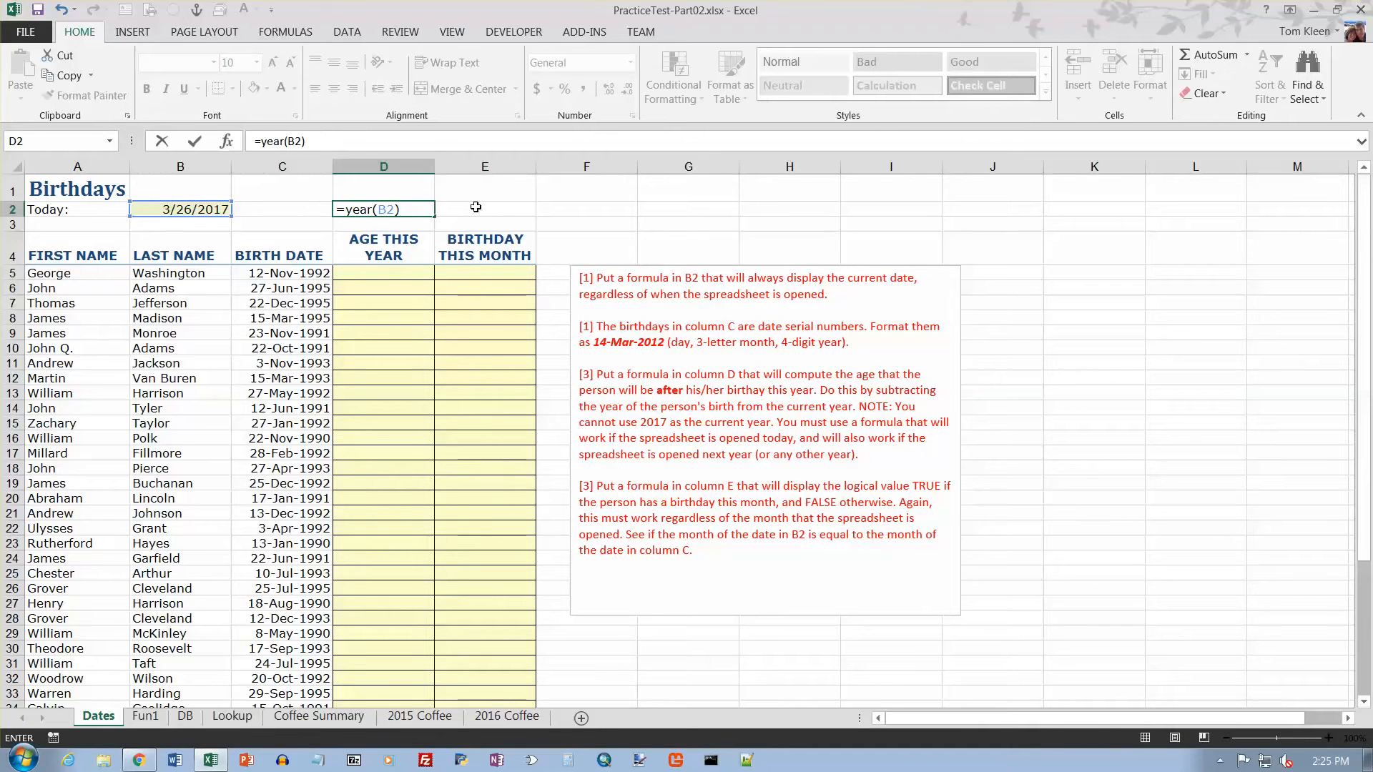
{"action": "key", "text": "Return"}
{"action": "left_click", "coordinate": [398, 210]}
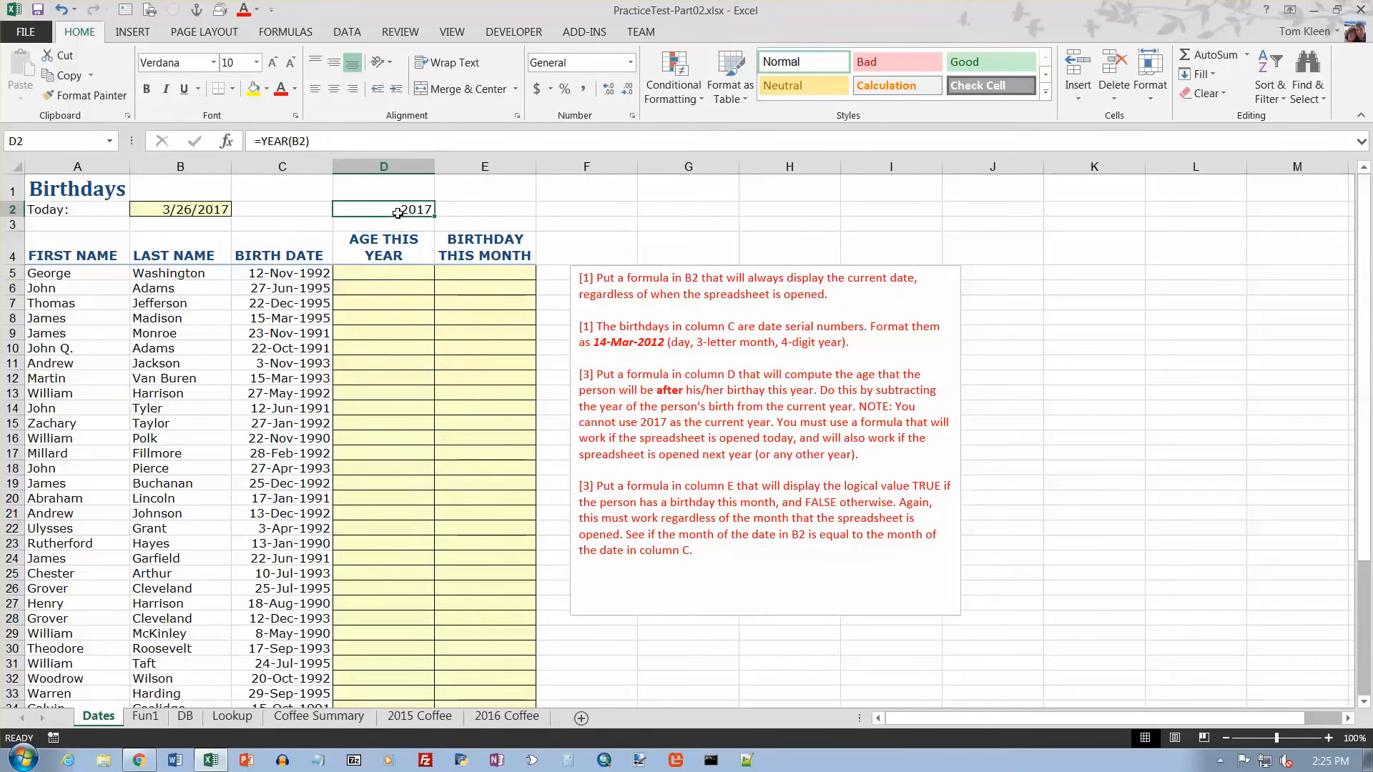
Enter =D2-YEAR(C5) in cell D5 to compute the first person's age this year
{"action": "left_click", "coordinate": [284, 276]}
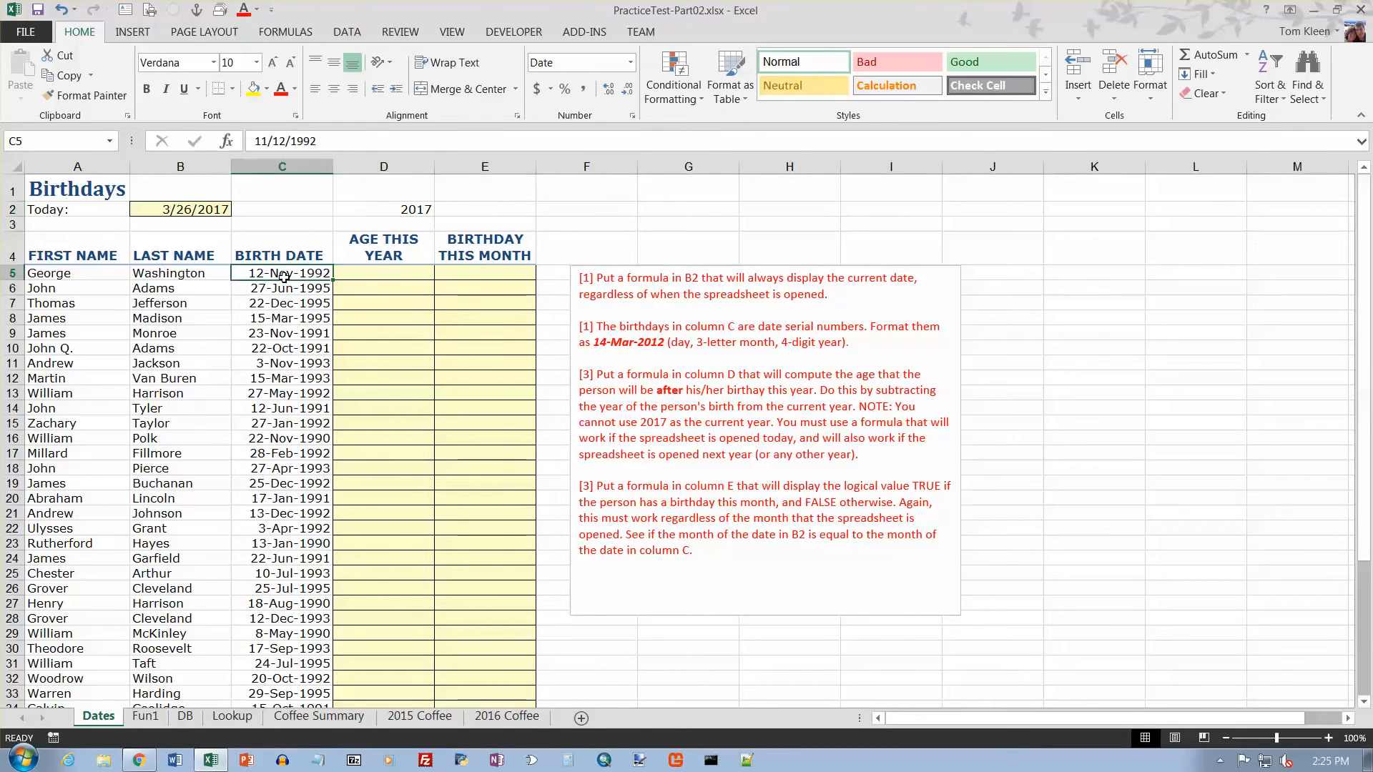
{"action": "left_click", "coordinate": [361, 275]}
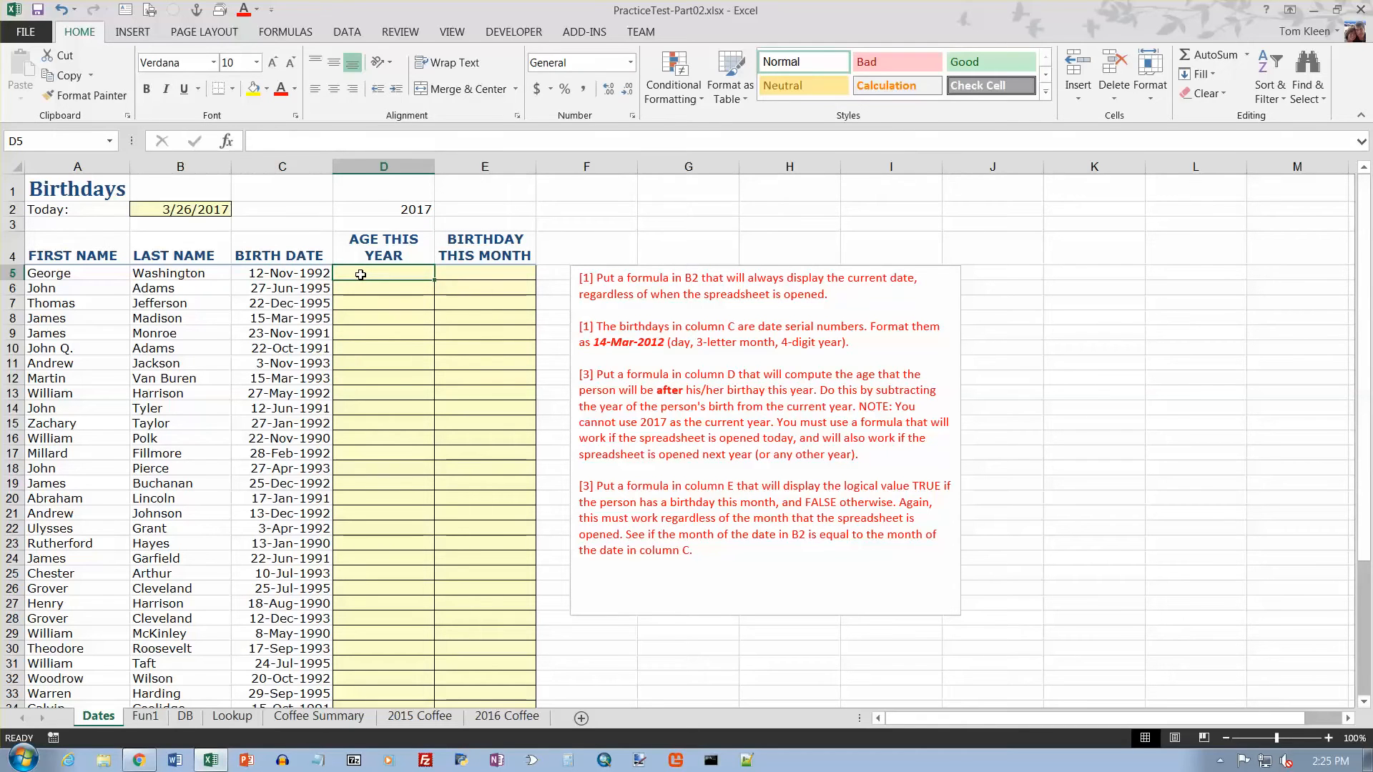
{"action": "type", "text": "="}
{"action": "left_click", "coordinate": [396, 211]}
{"action": "type", "text": "-"}
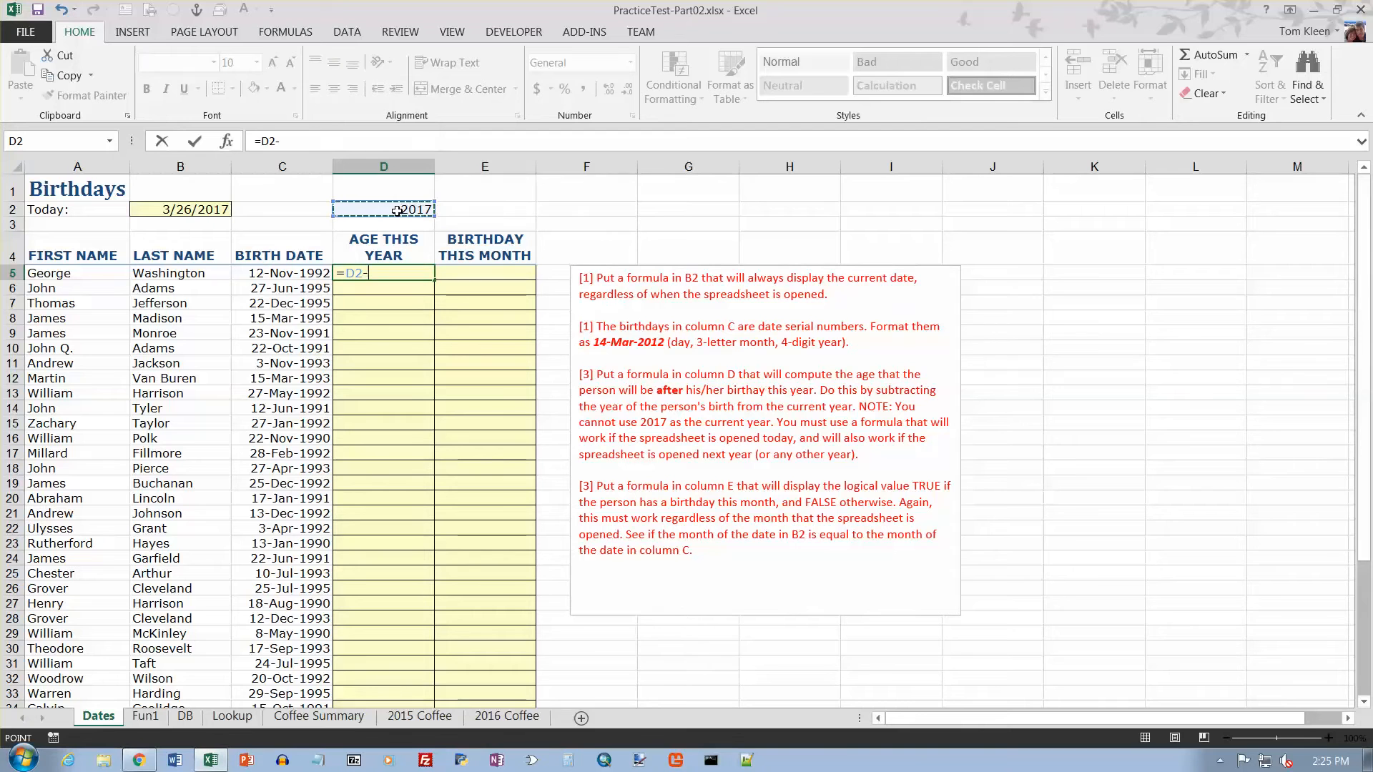
{"action": "type", "text": "year("}
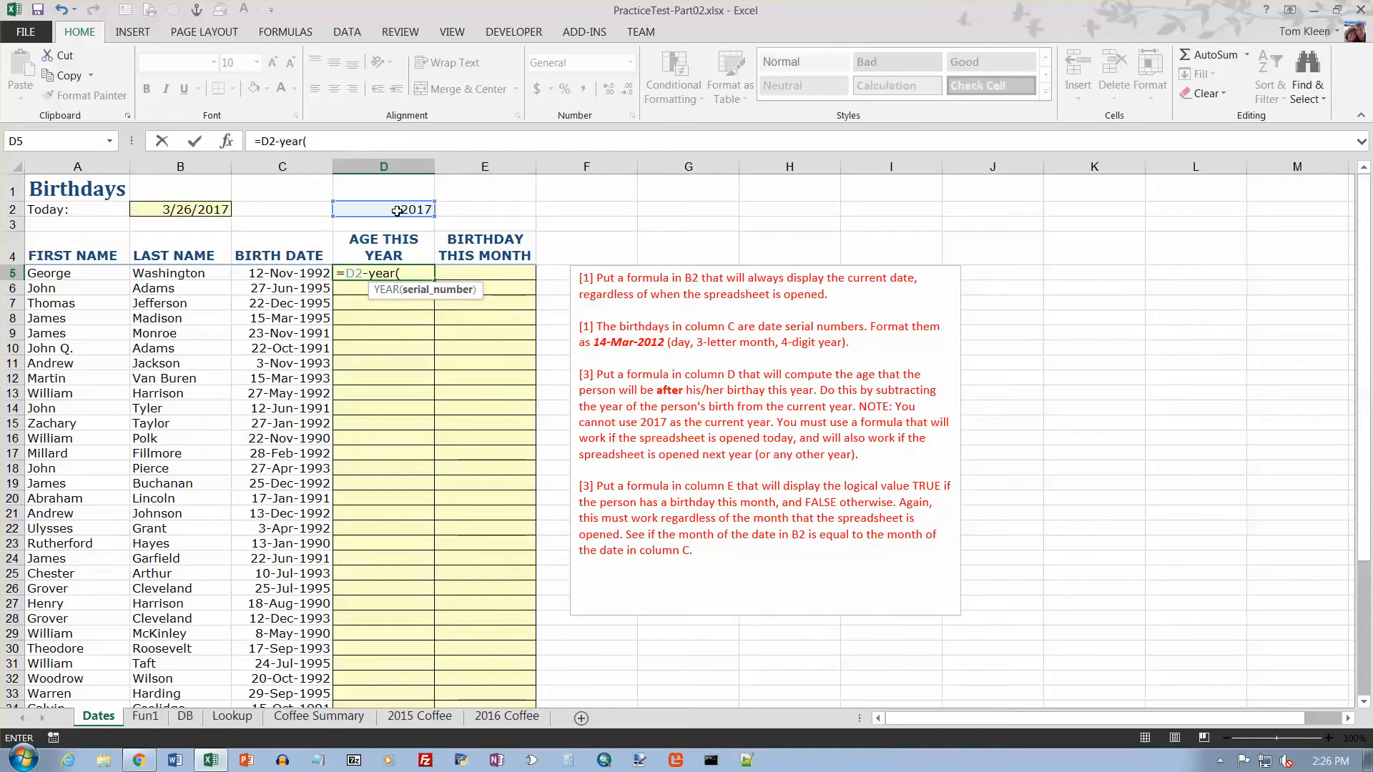
{"action": "type", "text": "c"}
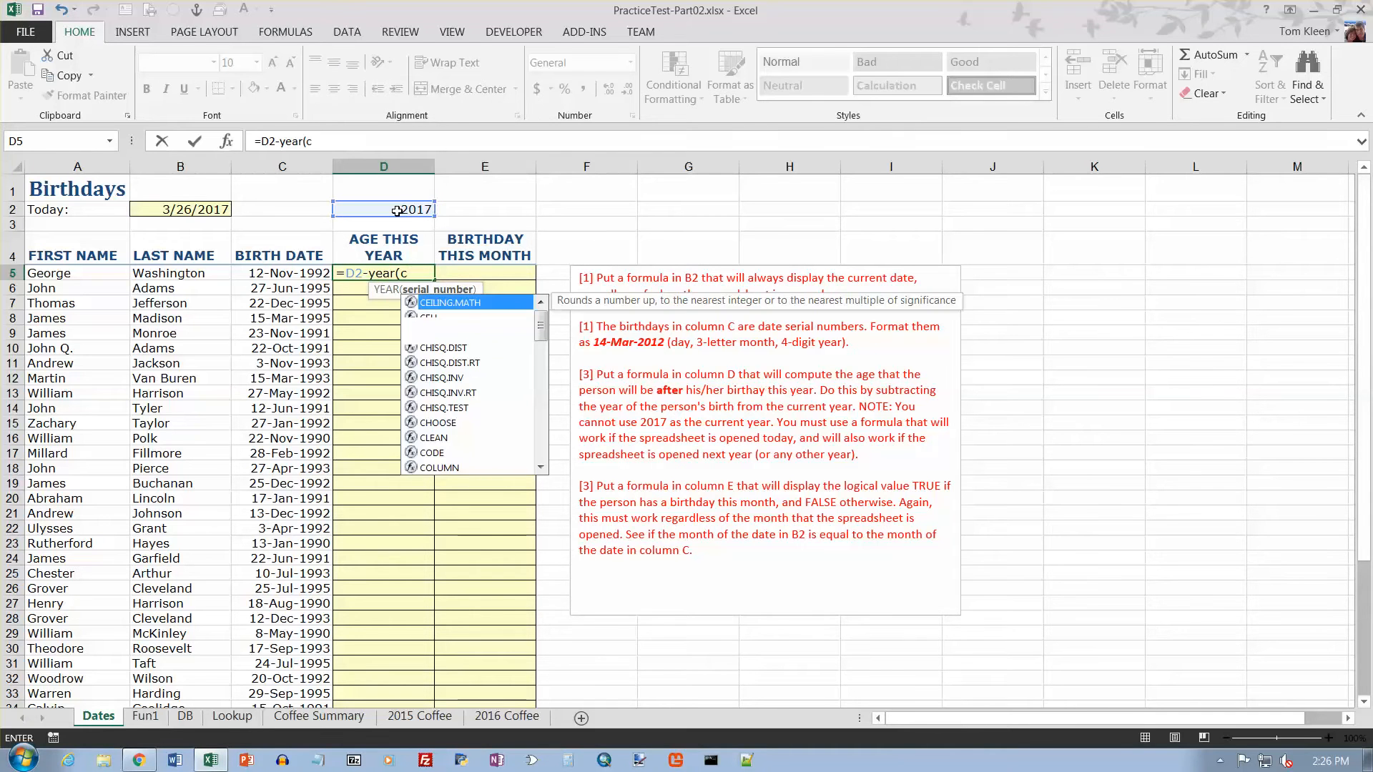
{"action": "type", "text": "5)"}
{"action": "key", "text": "Return"}
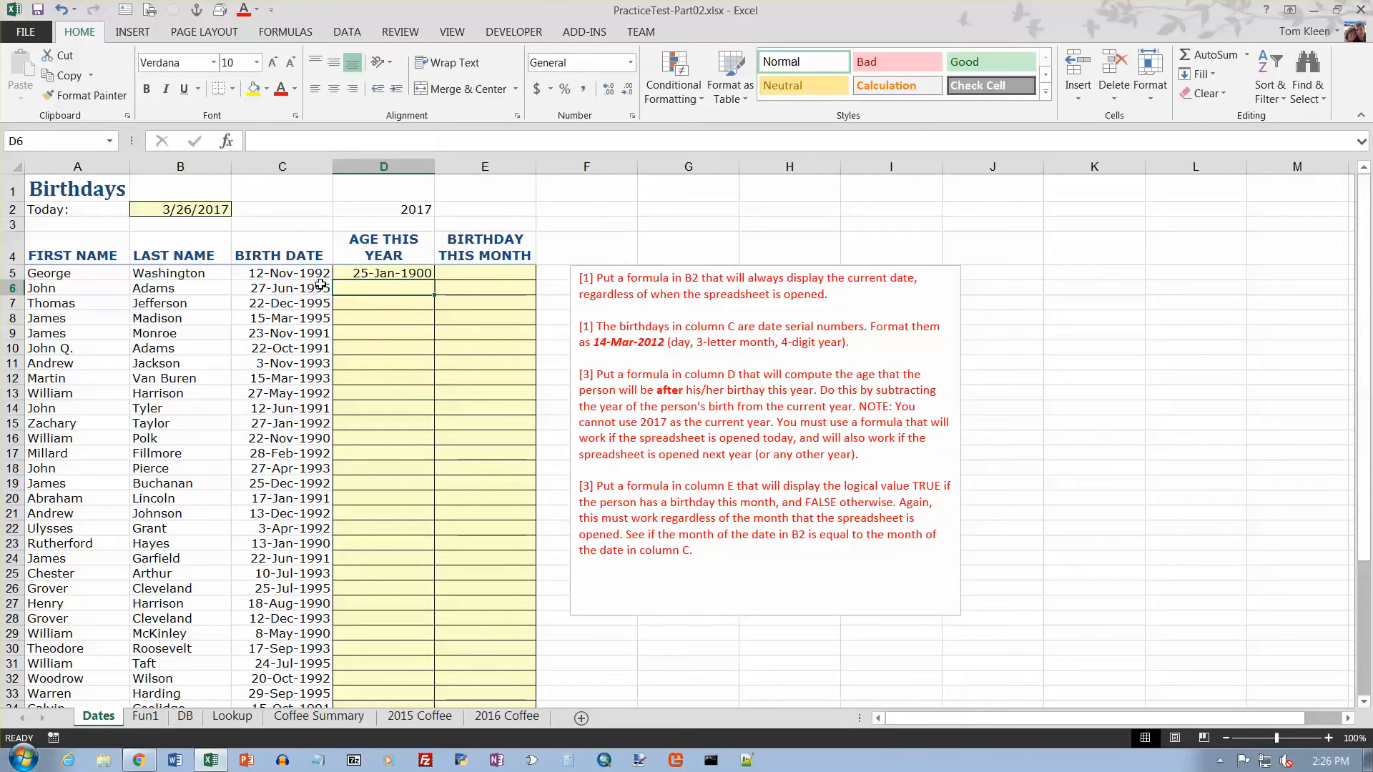
Set the number format of the age in D5 to General
{"action": "left_click", "coordinate": [393, 273]}
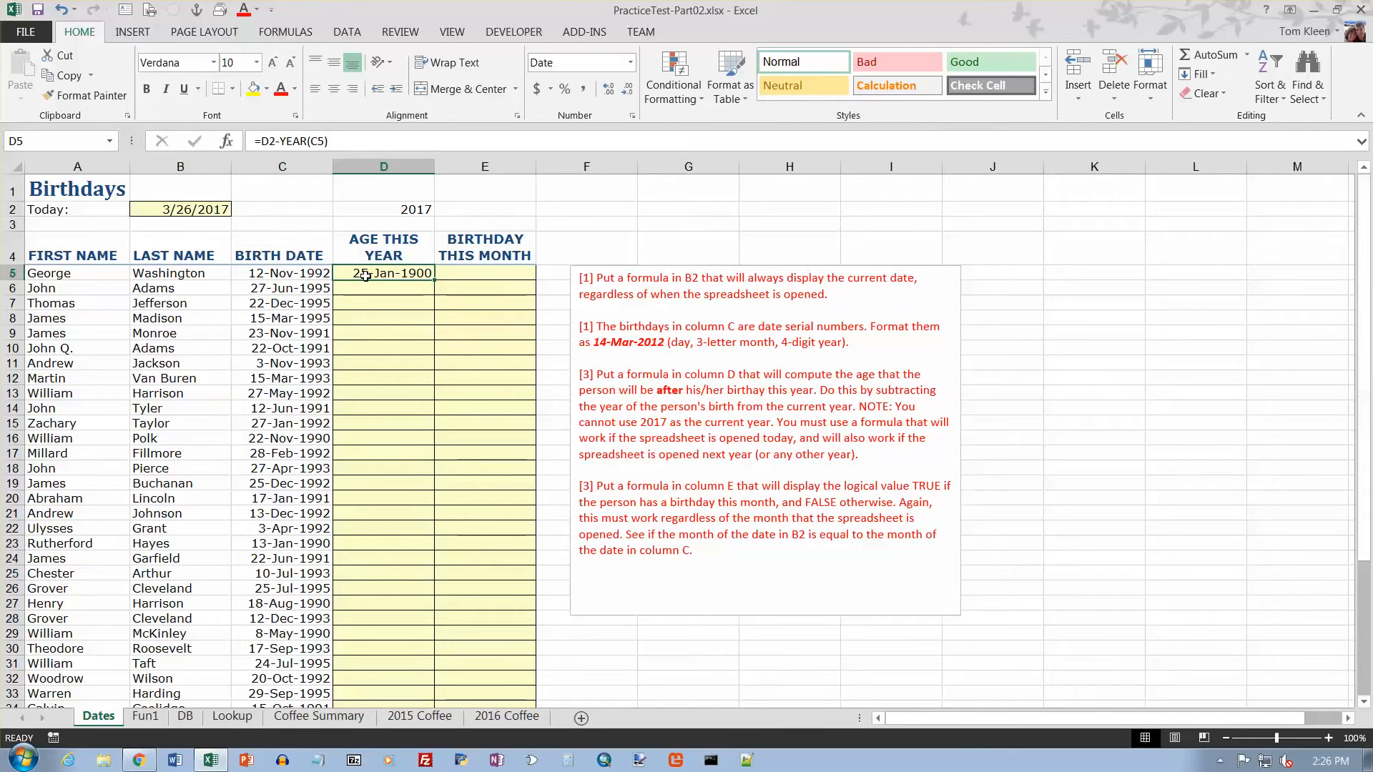
{"action": "left_click", "coordinate": [632, 63]}
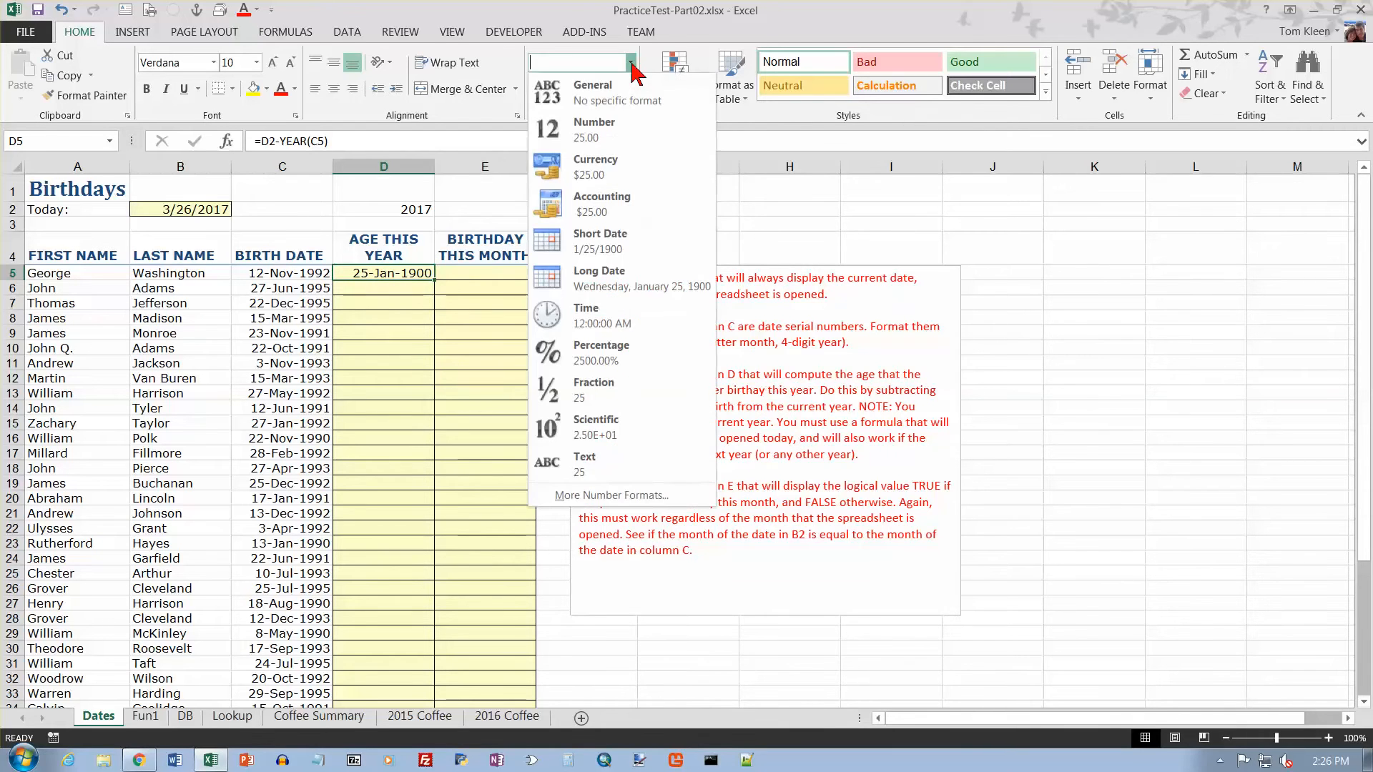
{"action": "left_click", "coordinate": [614, 93]}
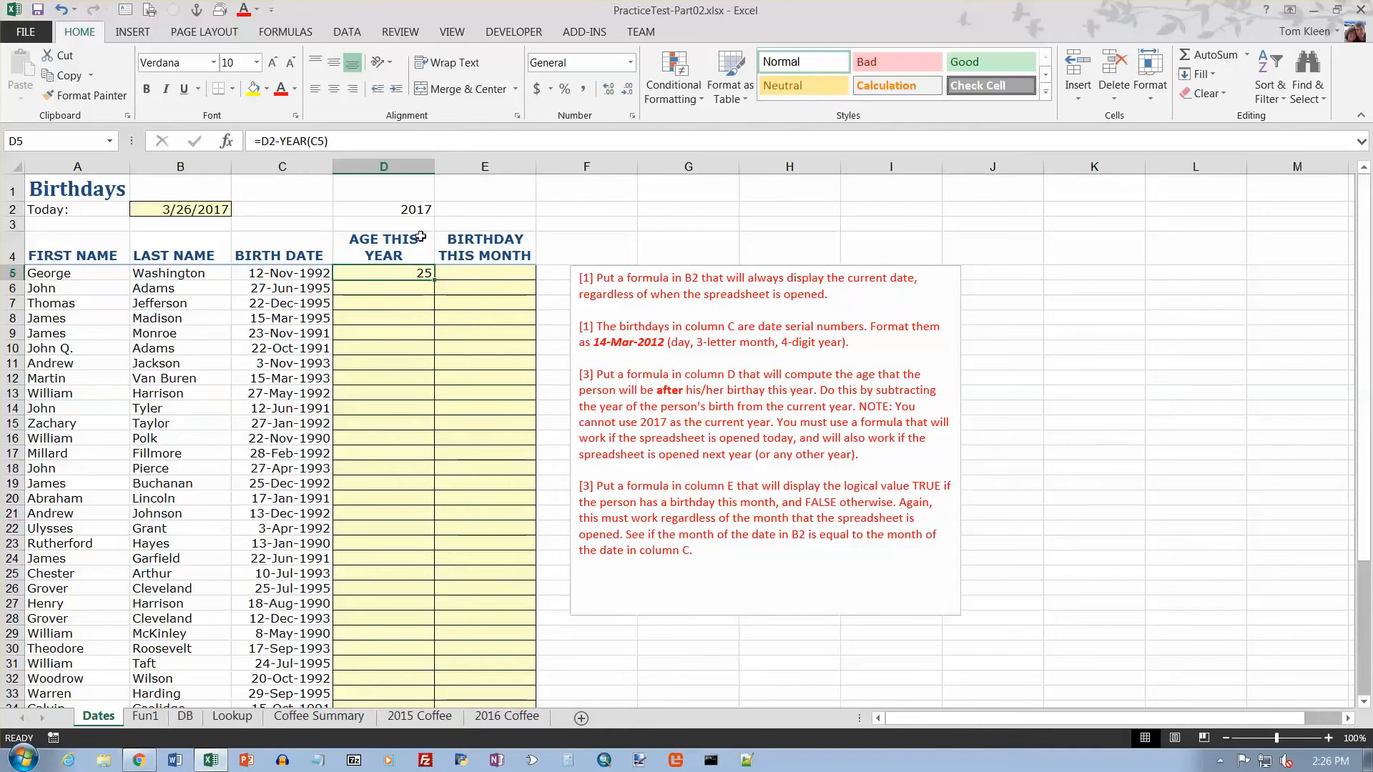
Move the instructions text box clear of column F and enter =YEAR(C5) in cell F5 to extract the birth year
{"action": "left_click", "coordinate": [678, 270]}
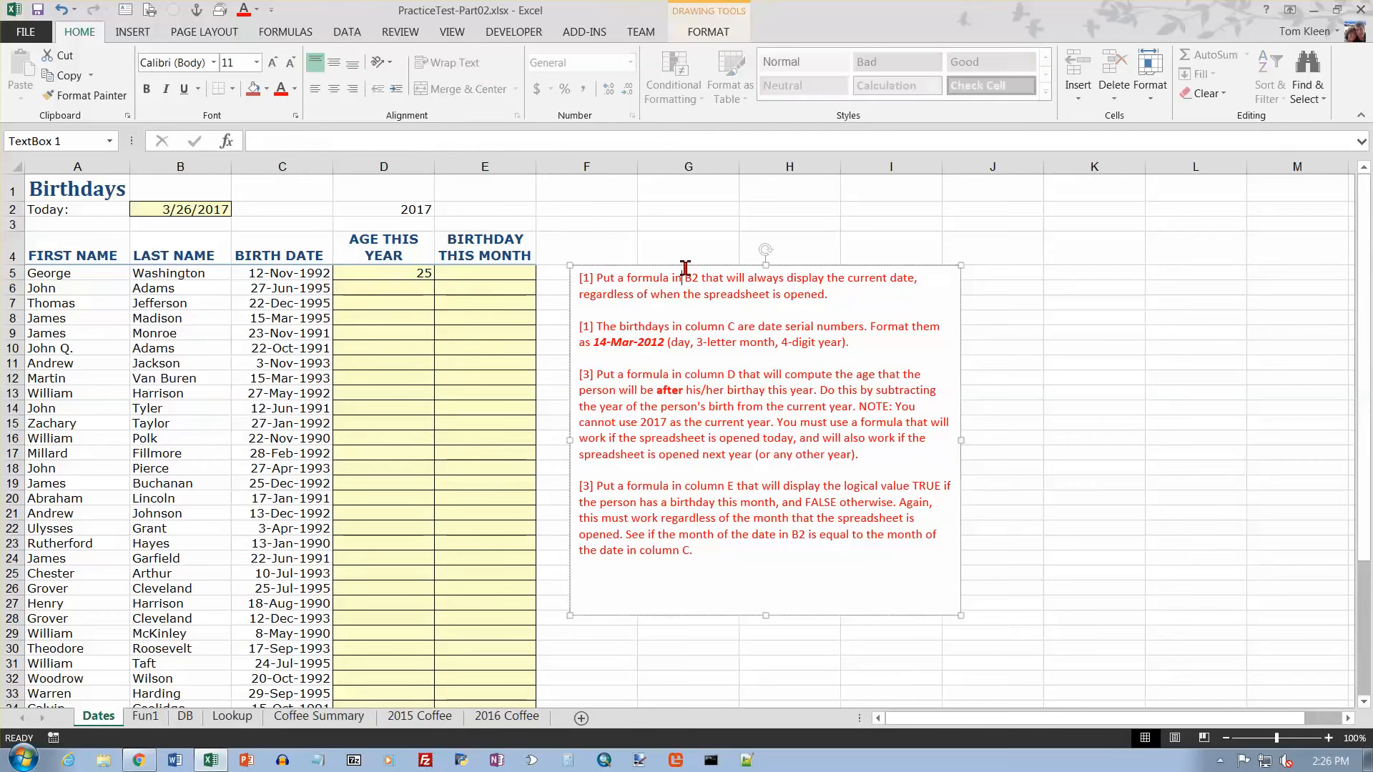
{"action": "left_click_drag", "start_coordinate": [690, 267], "coordinate": [799, 266]}
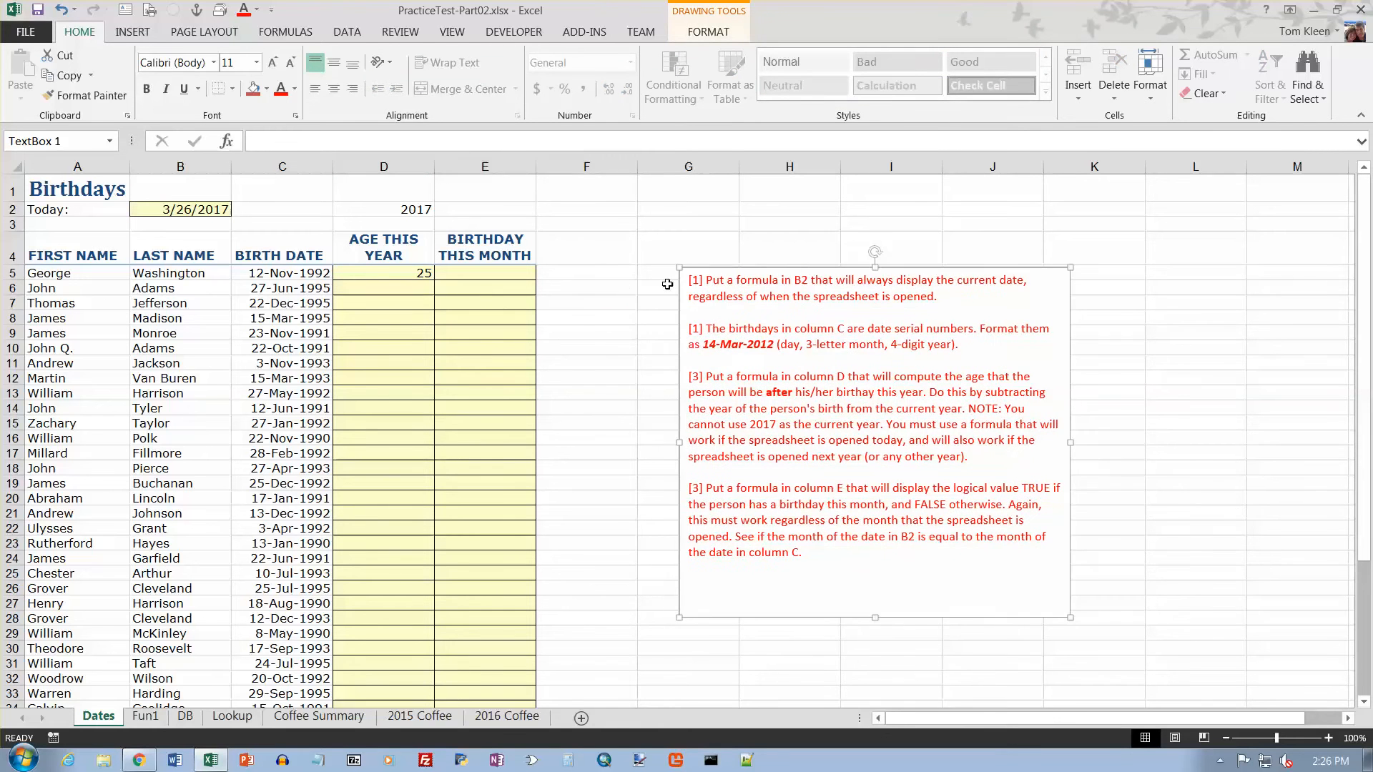
{"action": "left_click", "coordinate": [598, 275]}
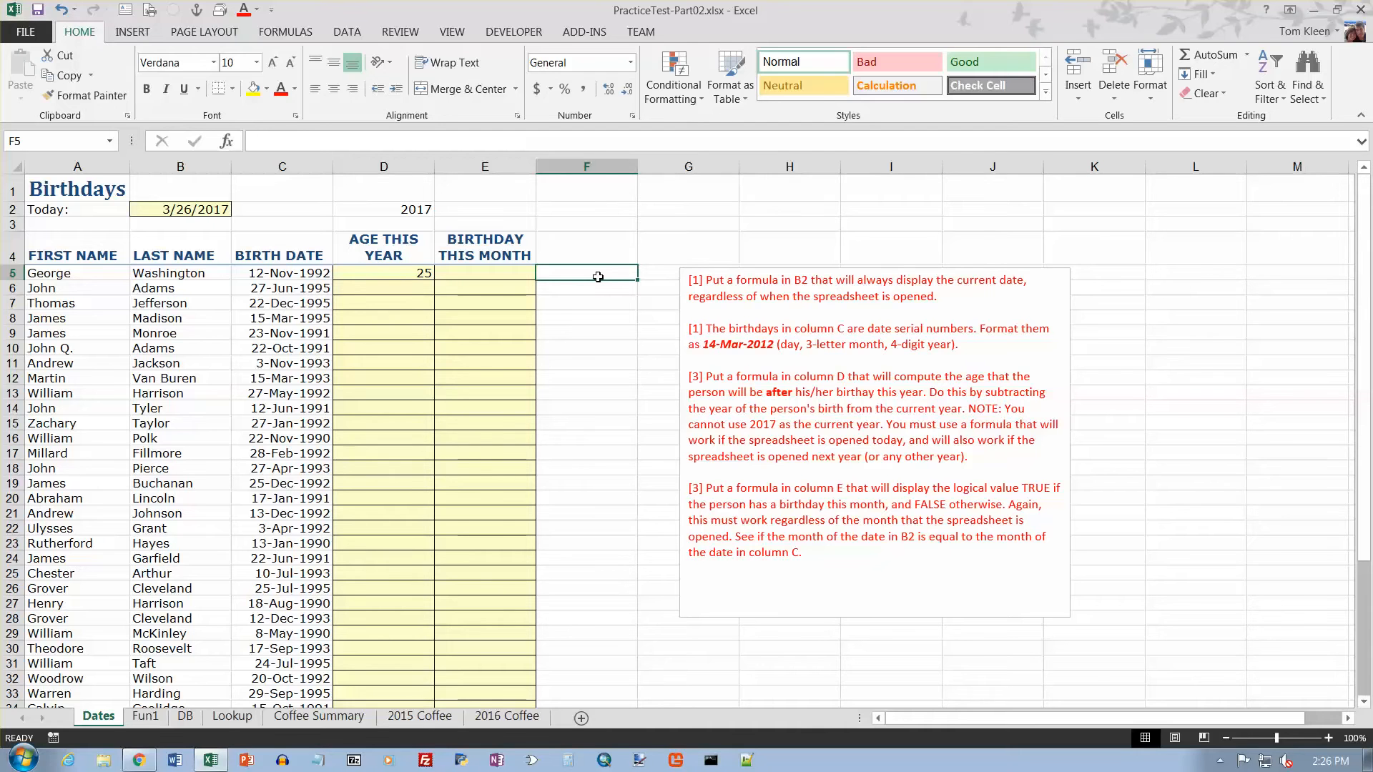
{"action": "type", "text": "=yea"}
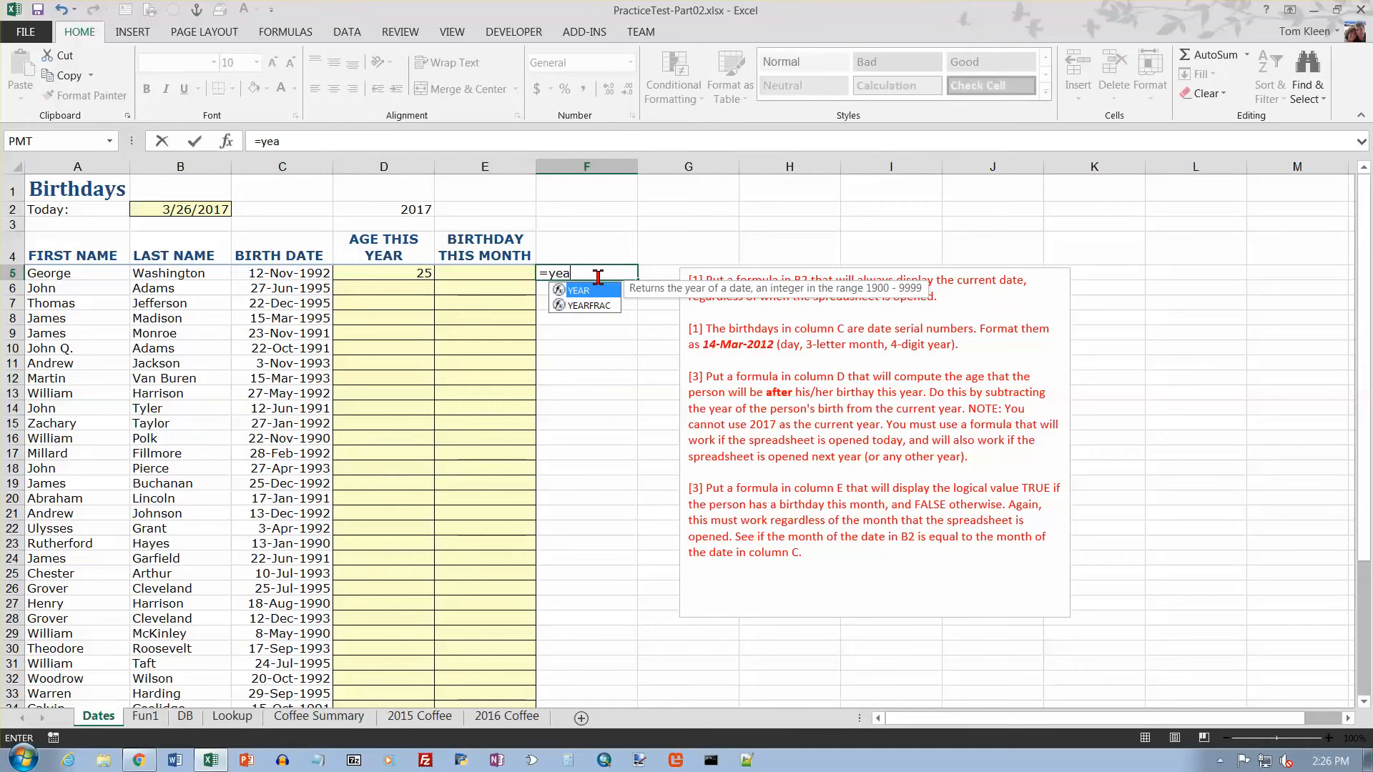
{"action": "type", "text": "r("}
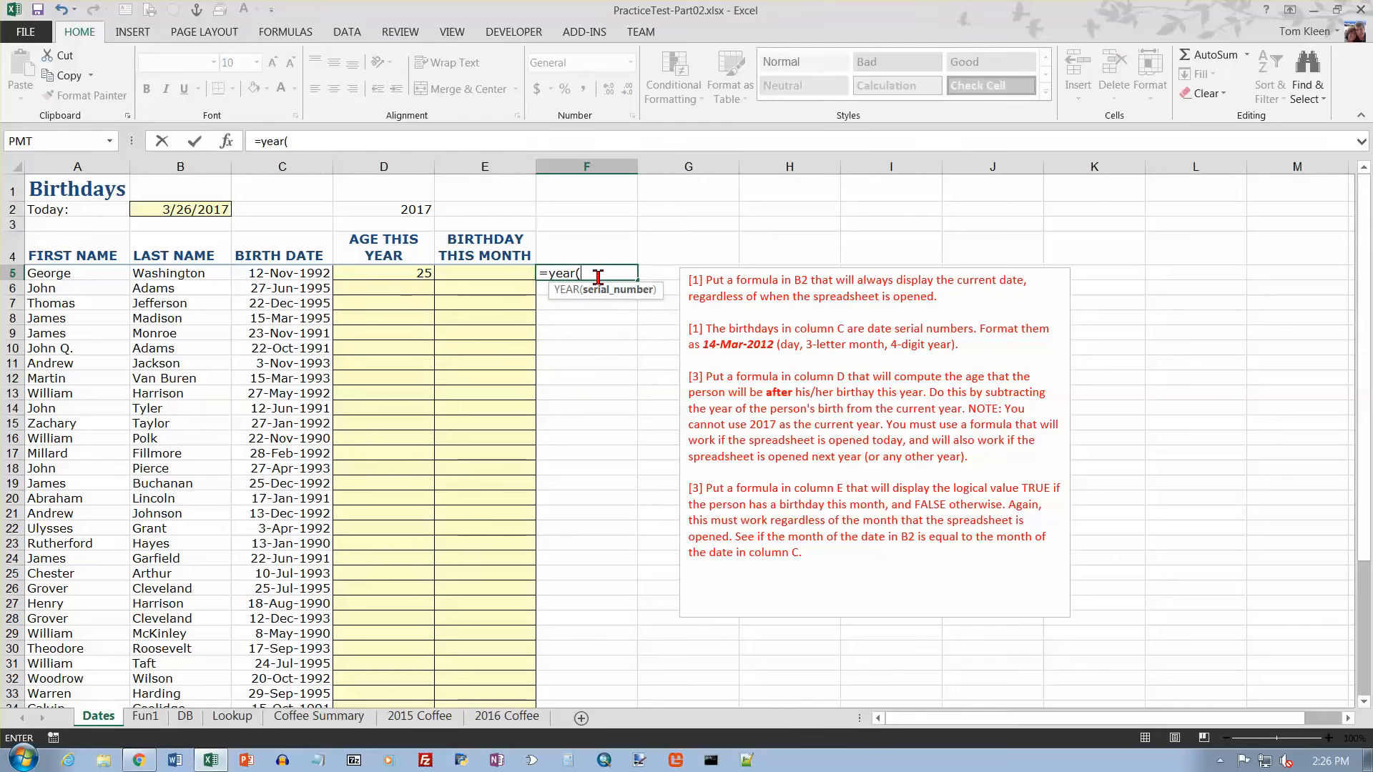
{"action": "left_click", "coordinate": [307, 274]}
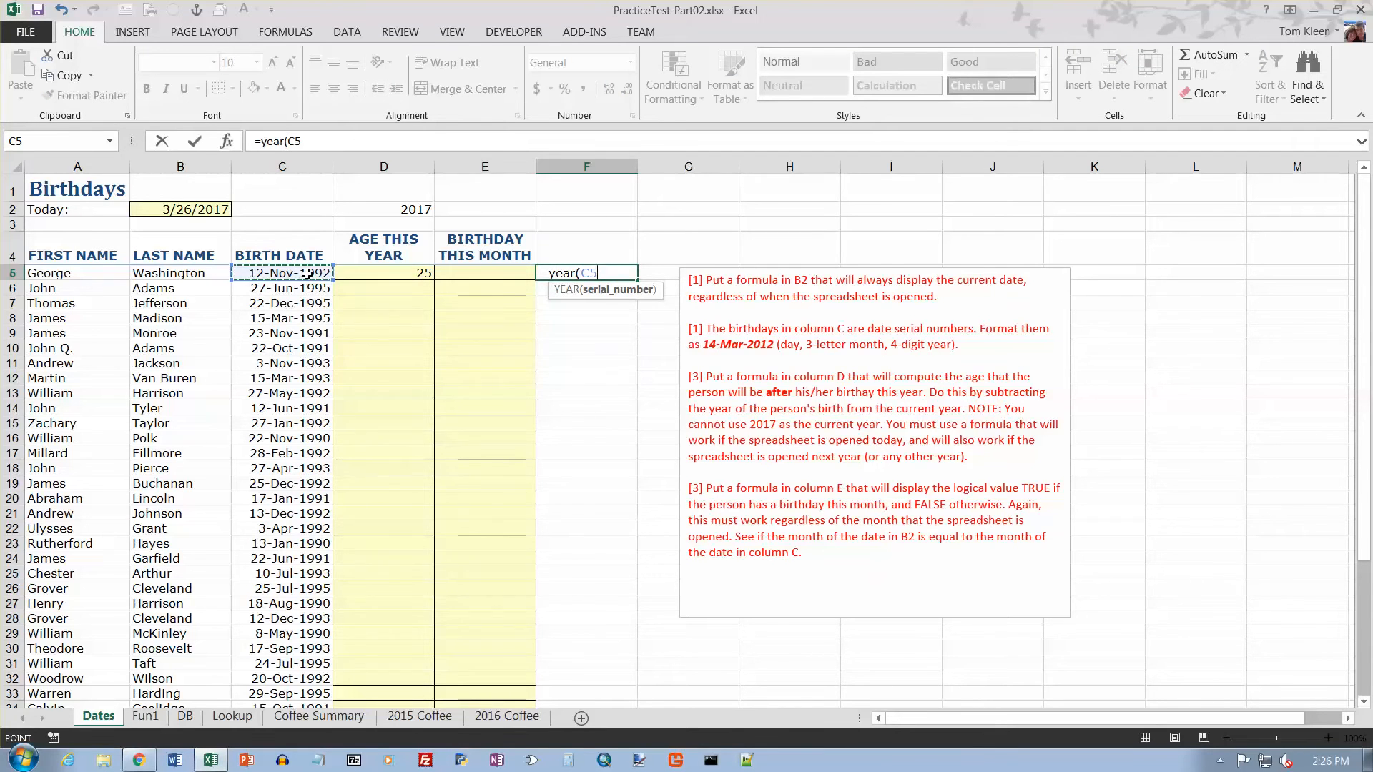
{"action": "type", "text": ")"}
{"action": "key", "text": "Return"}
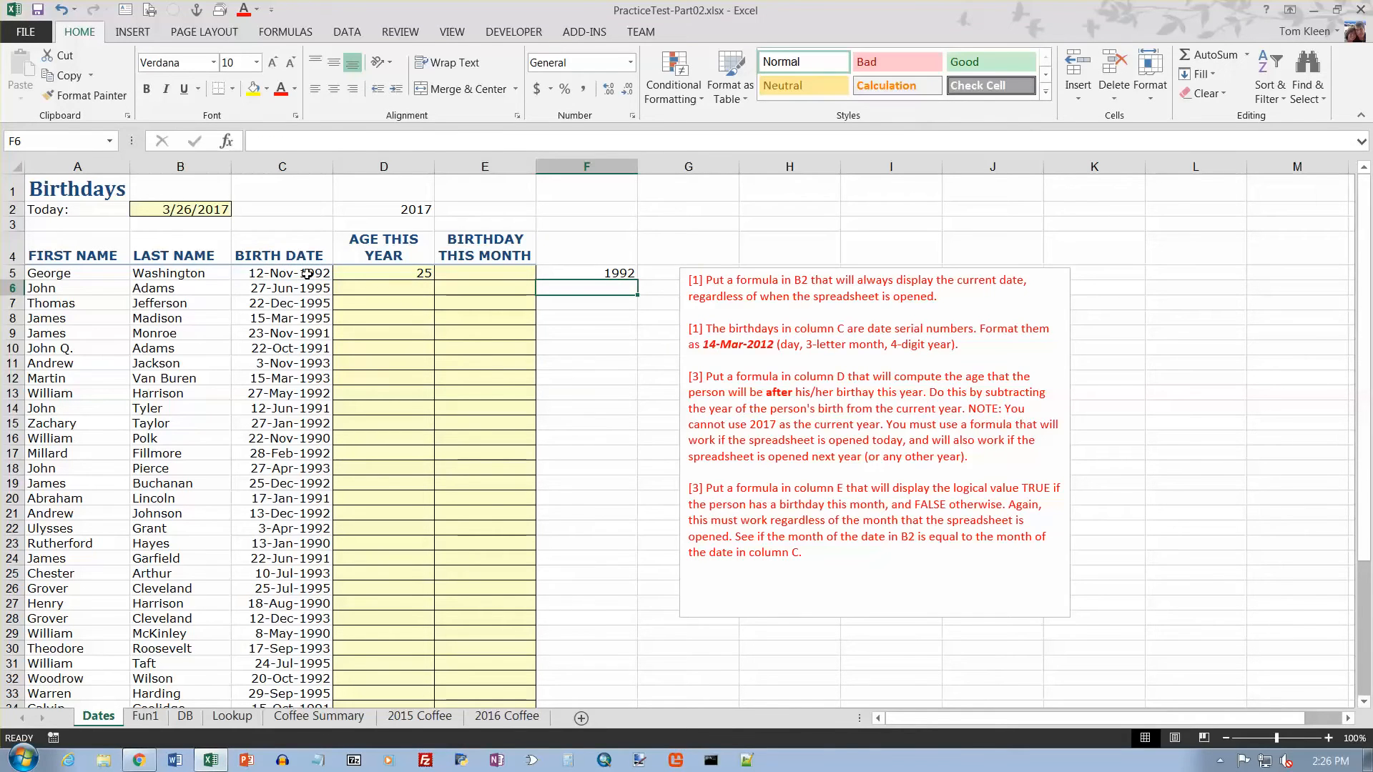
Replace the age formula in D5 with =$D$2-F5, using an absolute reference to the current year
{"action": "left_click", "coordinate": [408, 277]}
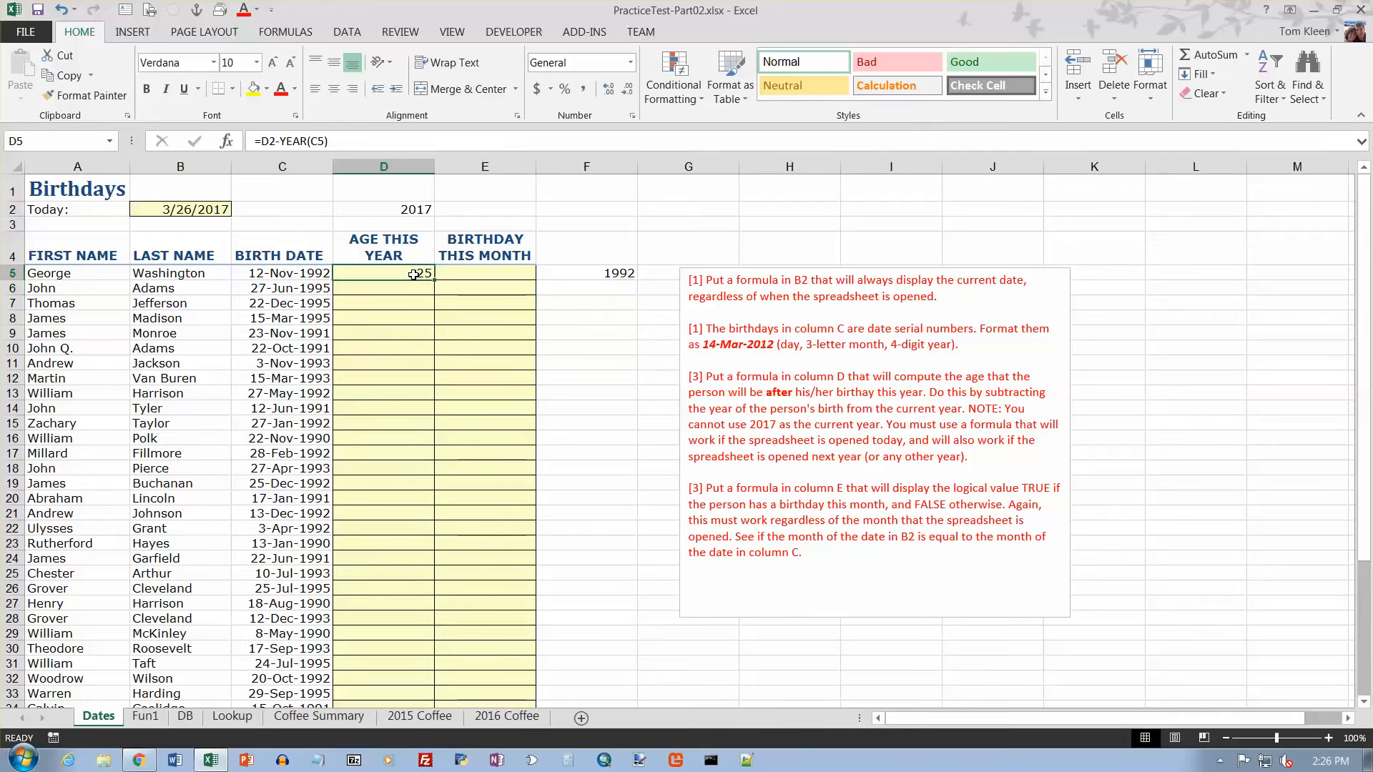
{"action": "type", "text": "="}
{"action": "left_click", "coordinate": [417, 208]}
{"action": "key", "text": "F4"}
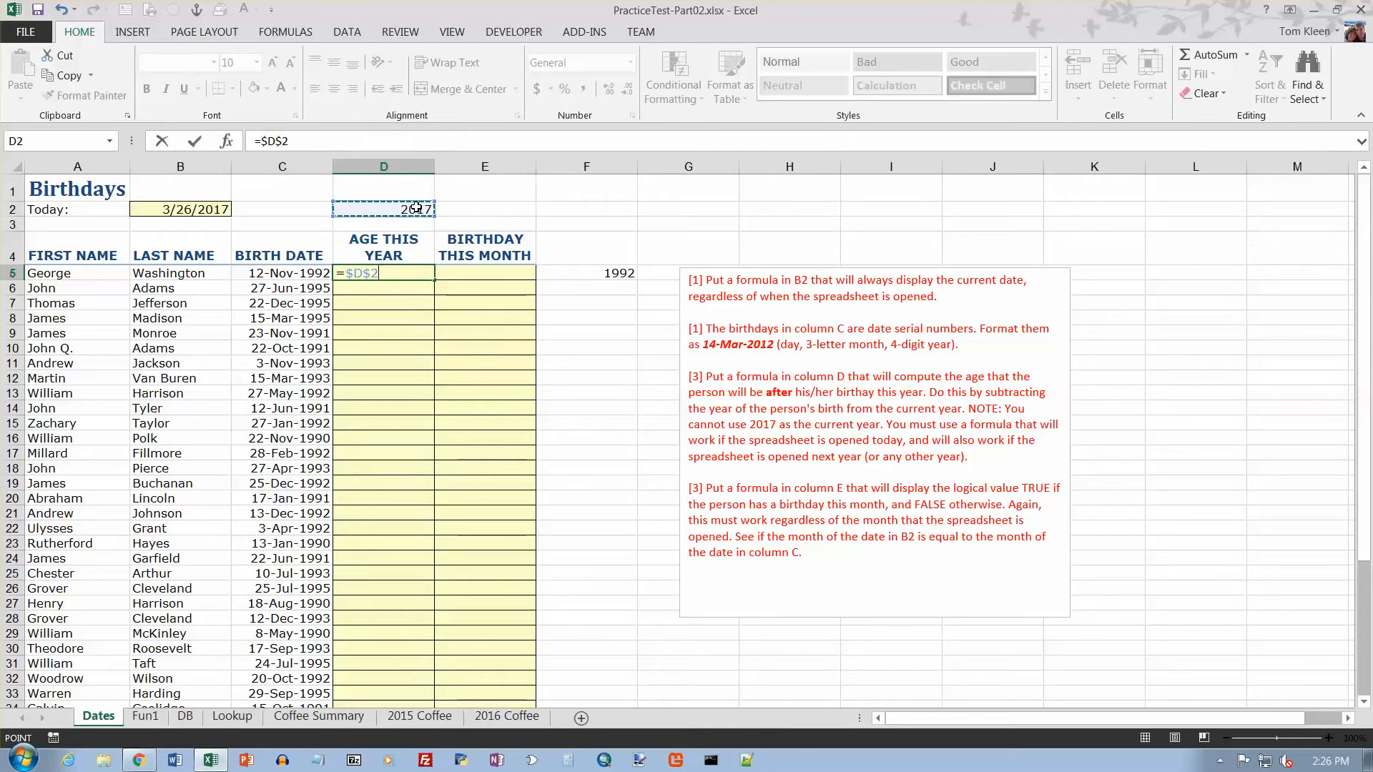
{"action": "type", "text": "-"}
{"action": "left_click", "coordinate": [620, 274]}
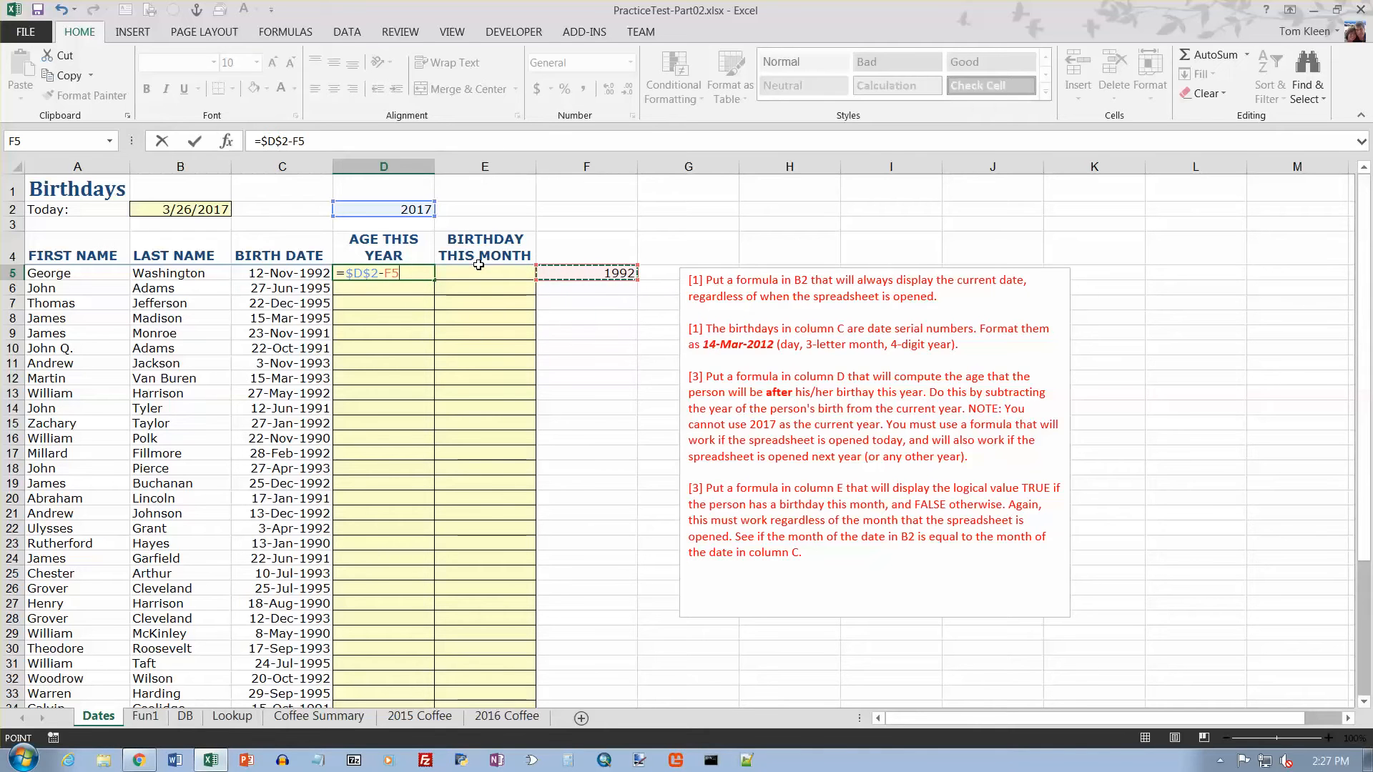
{"action": "key", "text": "Return"}
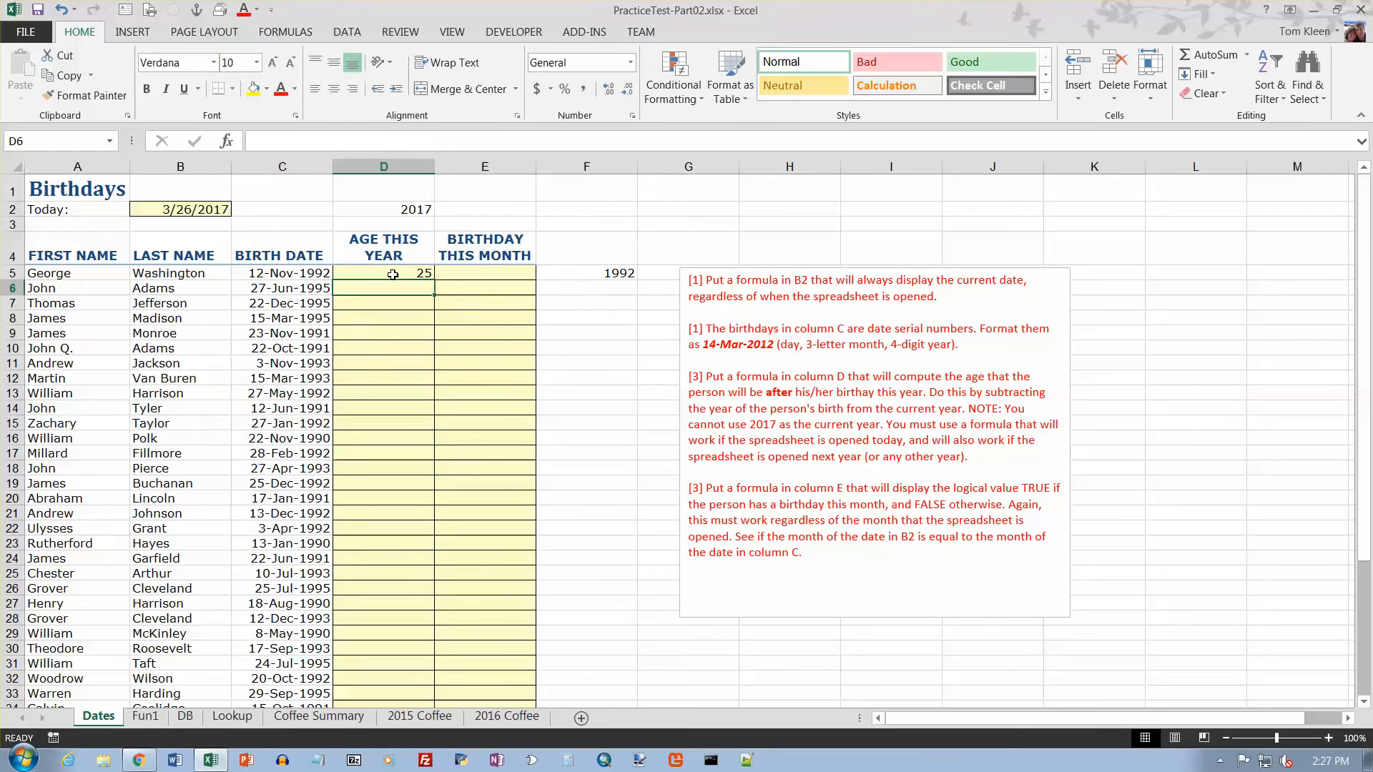
Replace the formula in D5 with =YEAR($B$2)-YEAR(C5) to compute the age without helper cells
{"action": "left_click", "coordinate": [484, 276]}
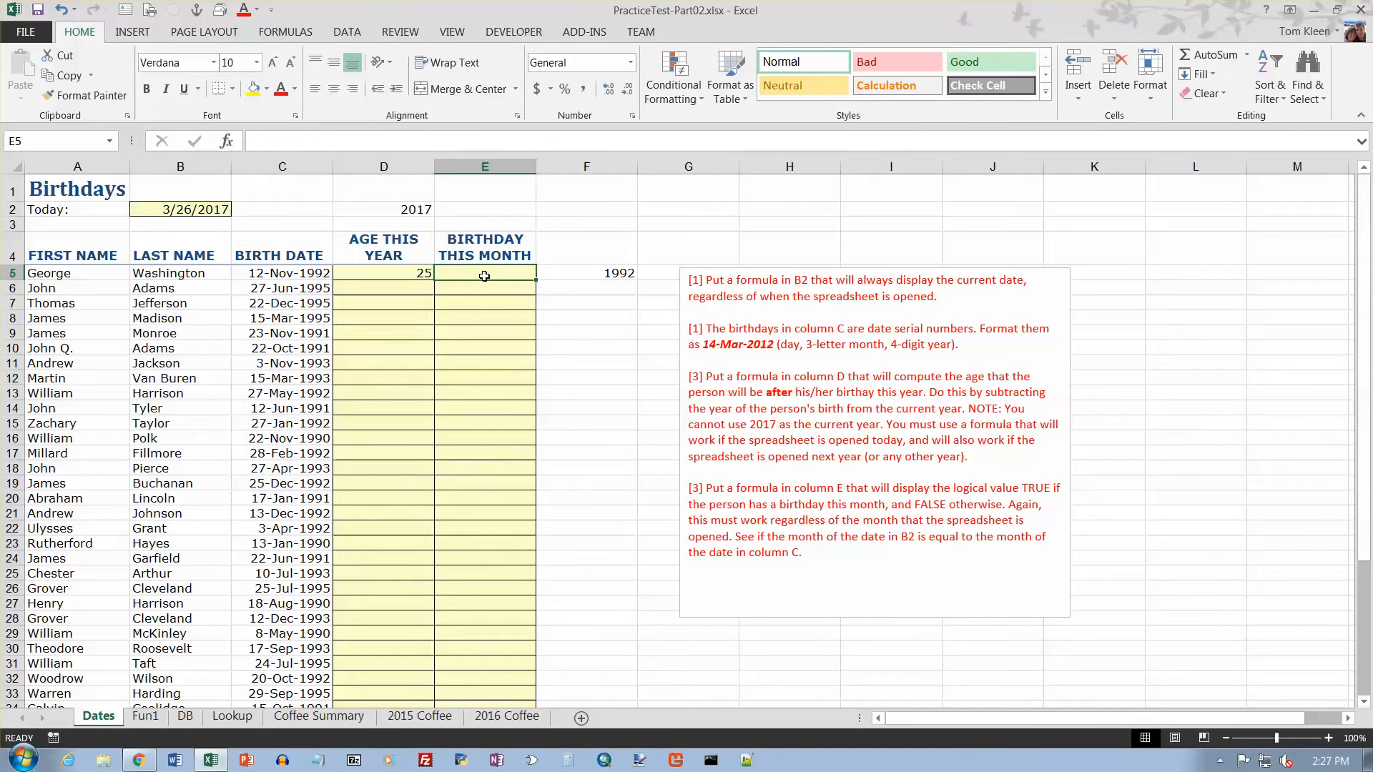
{"action": "left_click", "coordinate": [417, 268]}
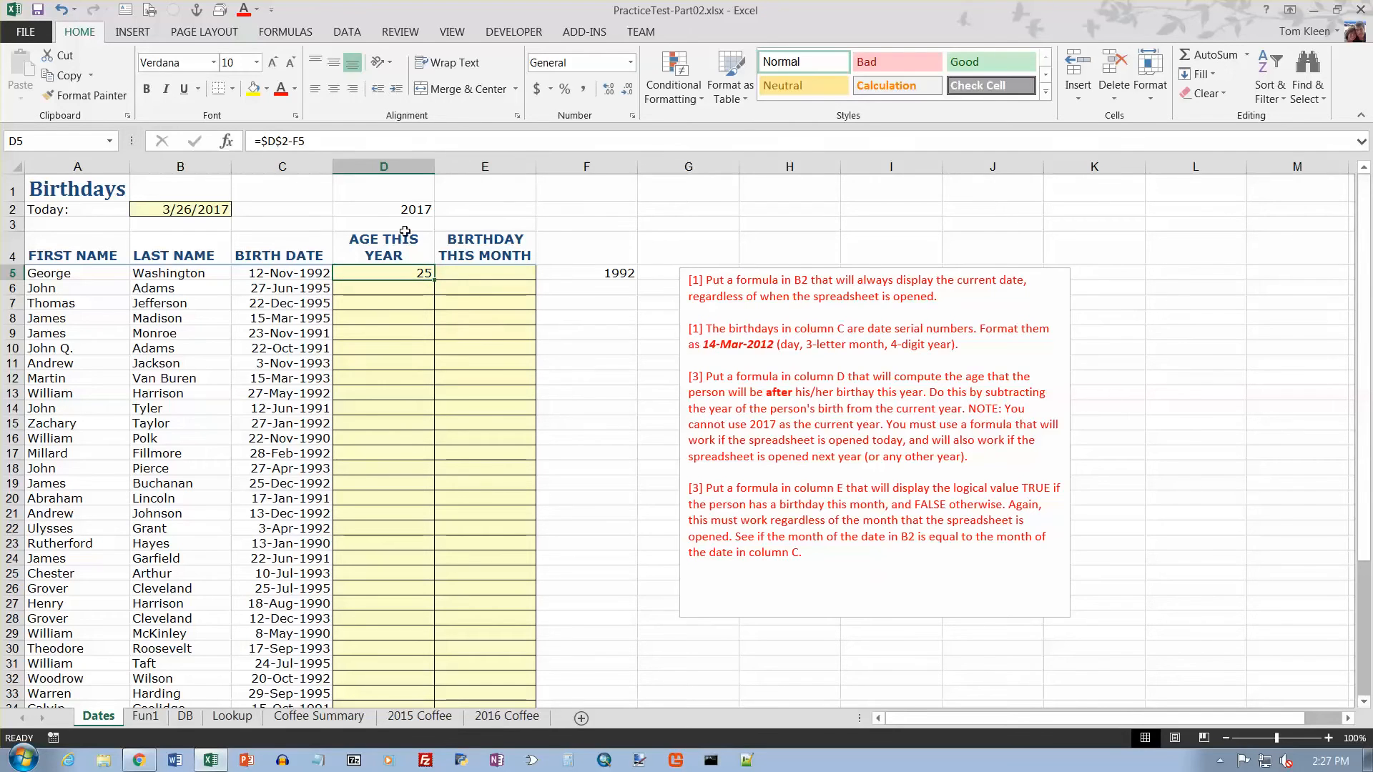
{"action": "left_click_drag", "start_coordinate": [329, 142], "coordinate": [254, 141]}
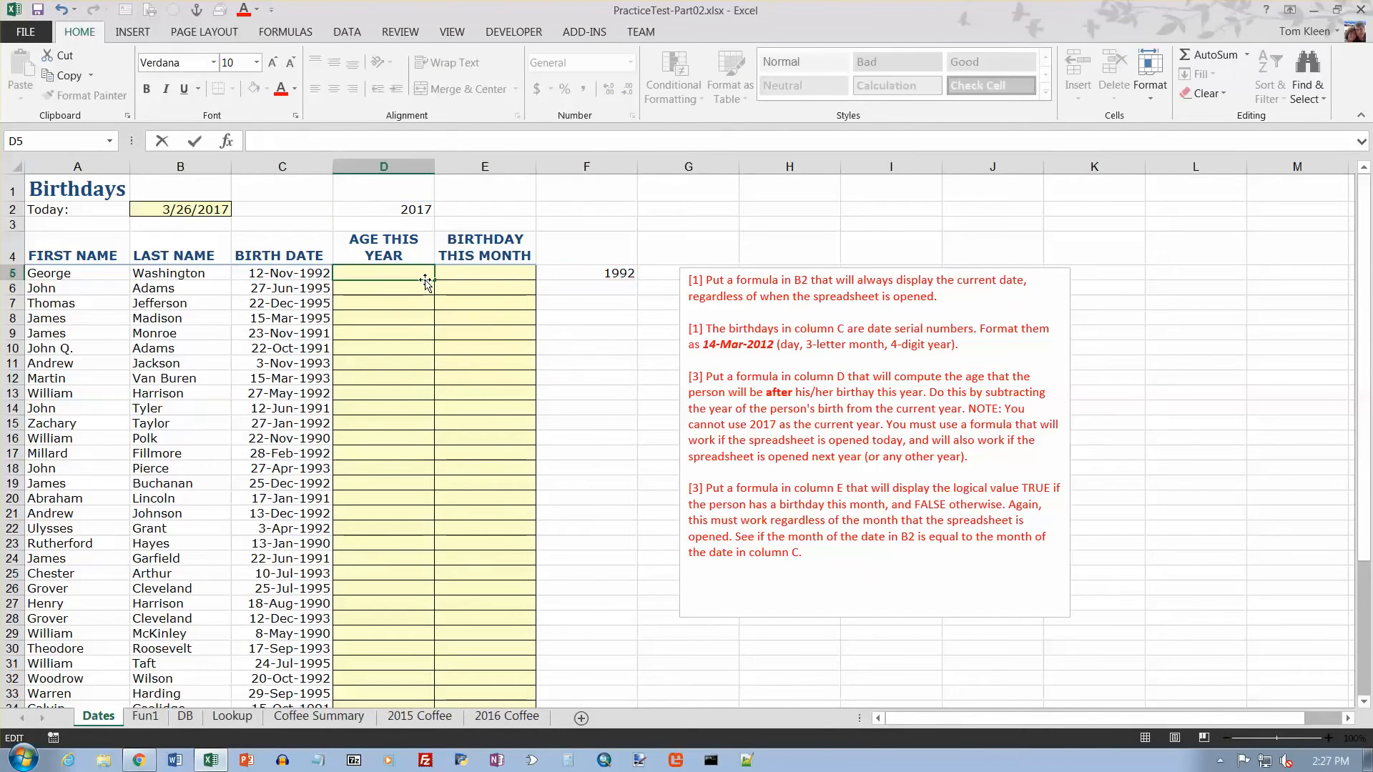
{"action": "type", "text": "="}
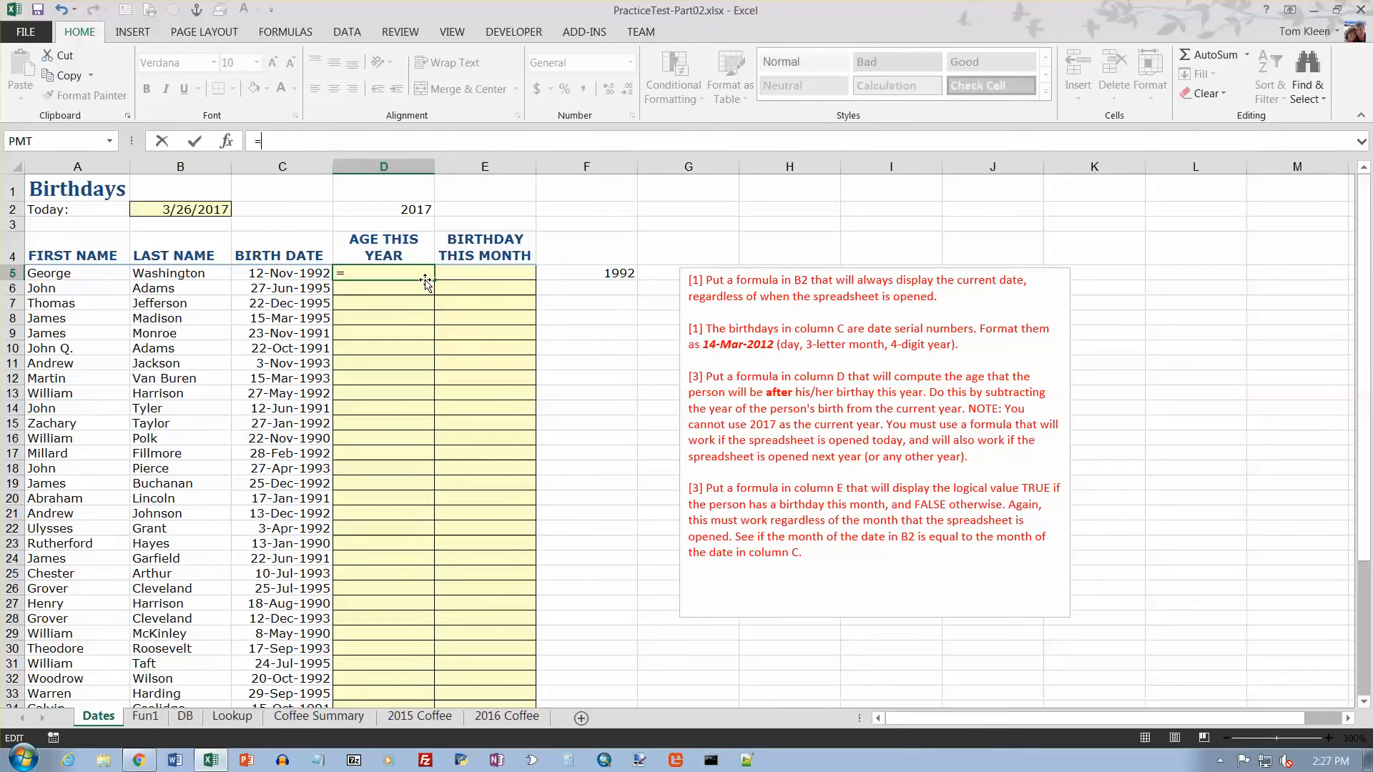
{"action": "type", "text": "year($"}
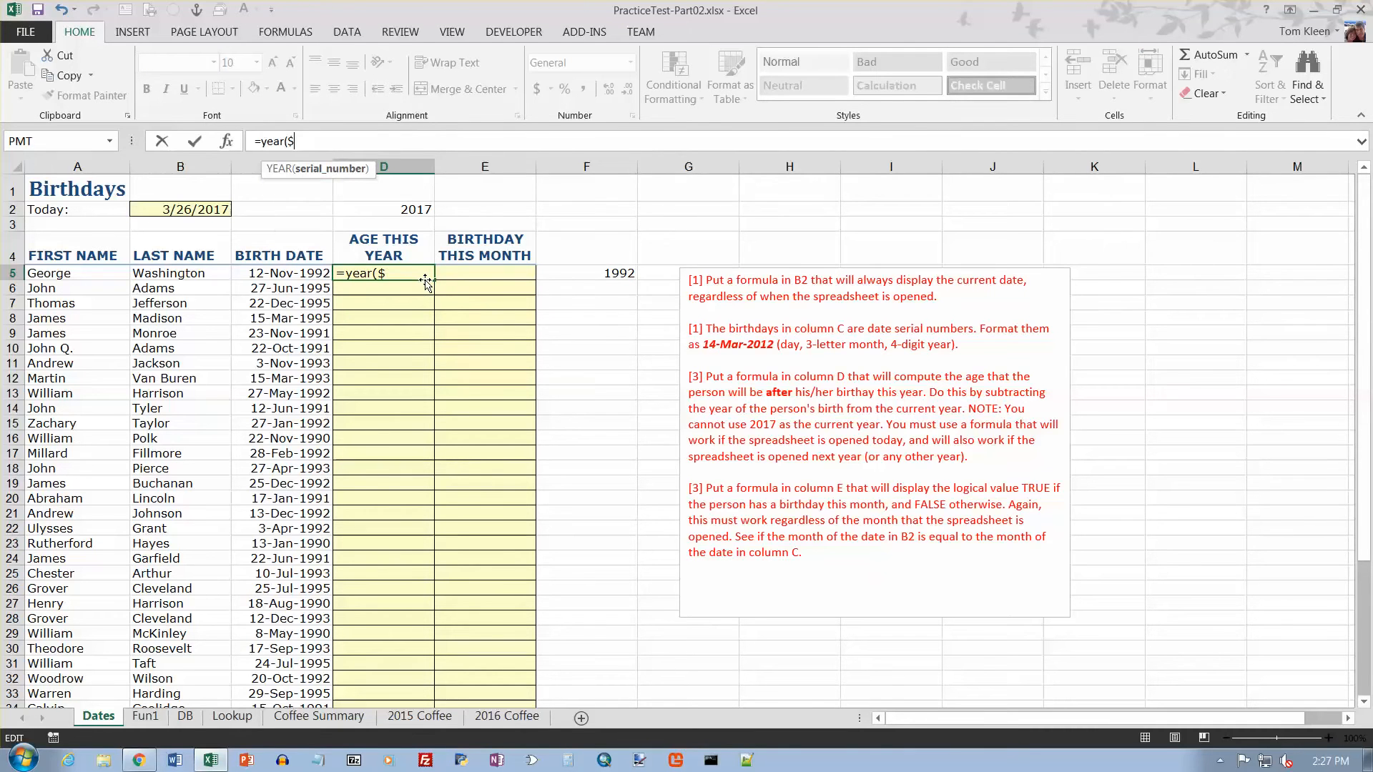
{"action": "type", "text": "b$2)-"}
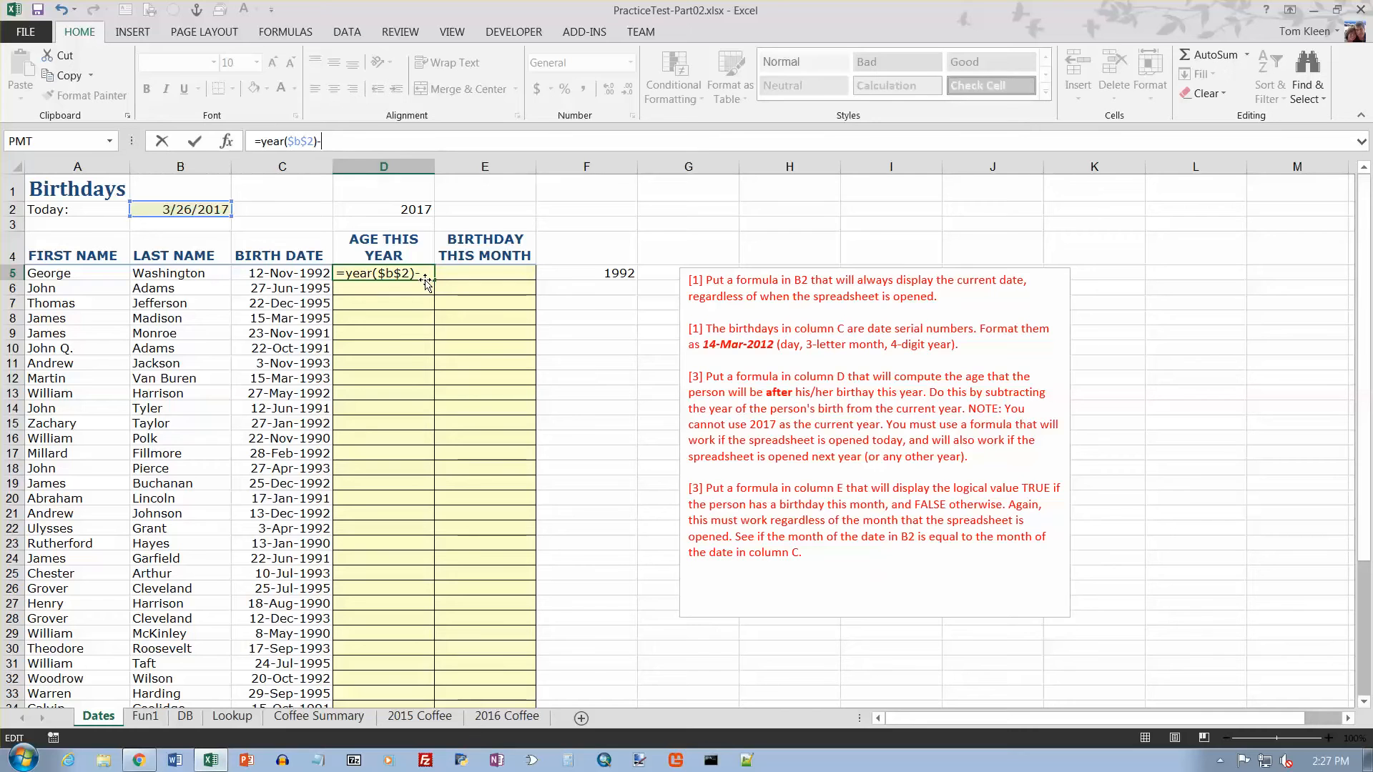
{"action": "type", "text": "year(c5)"}
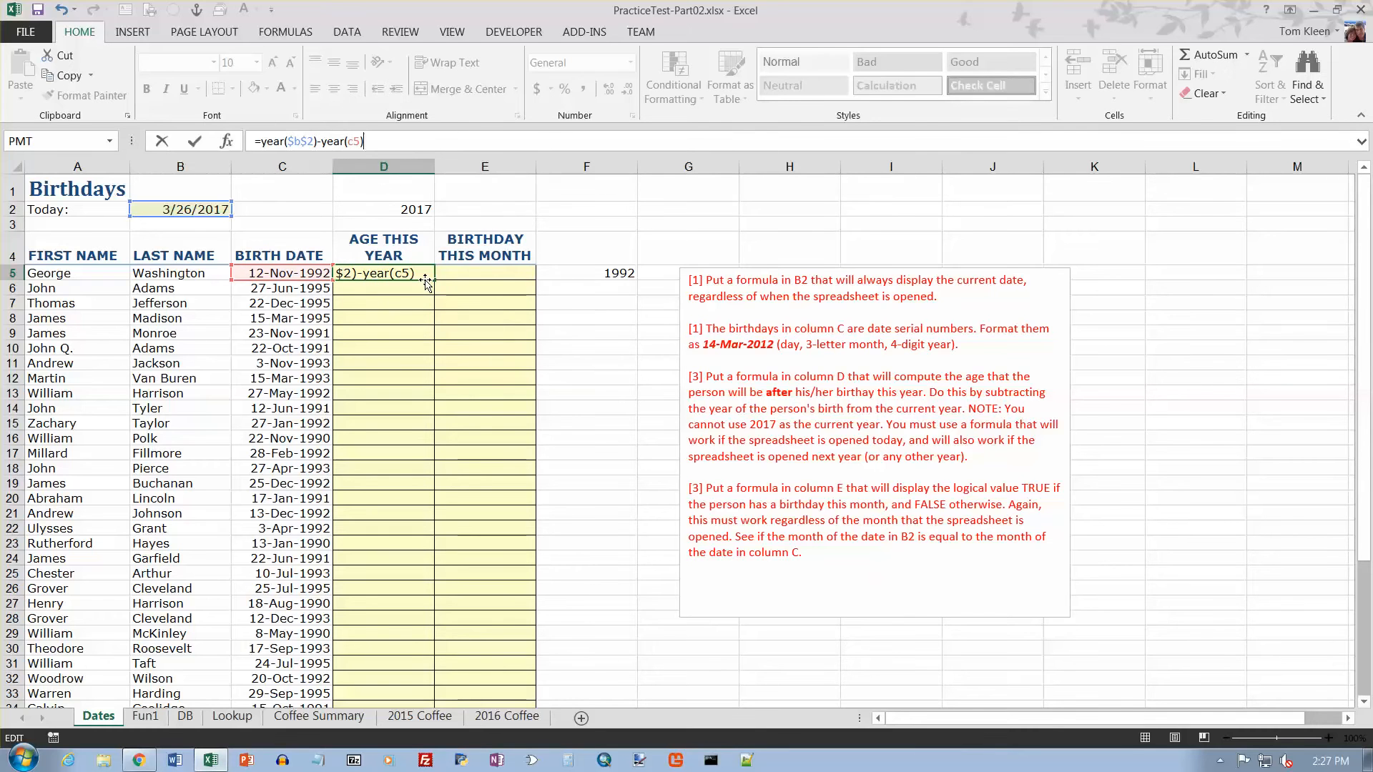
{"action": "key", "text": "Return"}
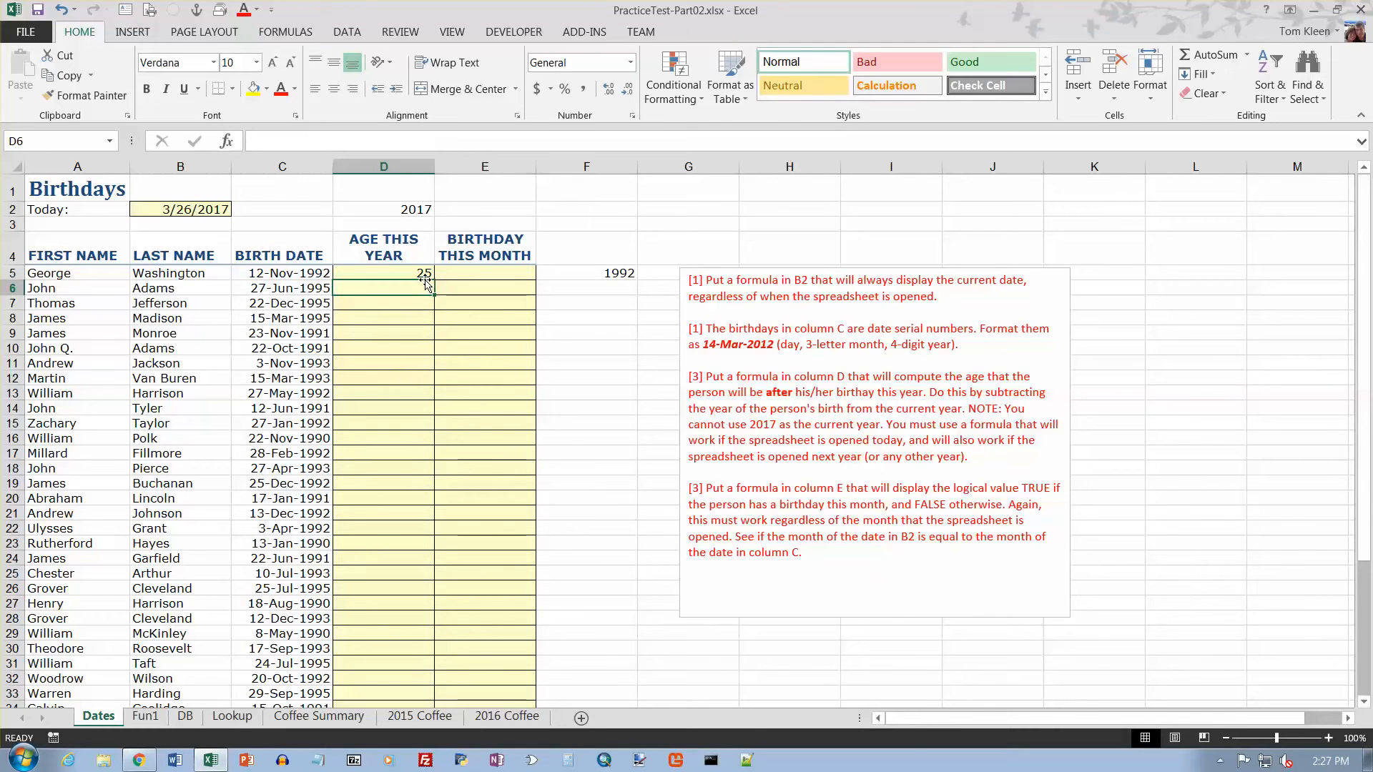
Clear the helper year formulas from cells D2 and F5 together
{"action": "left_click", "coordinate": [411, 209]}
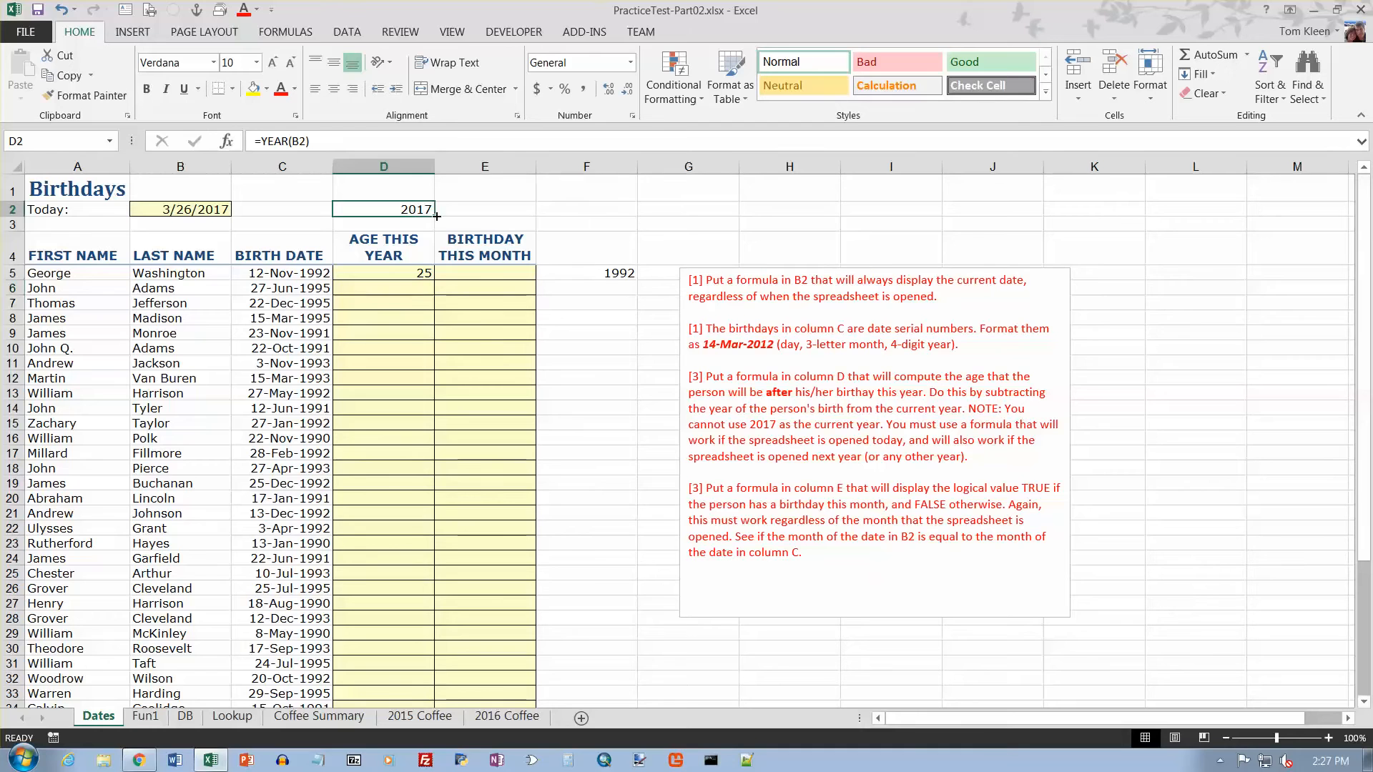
{"action": "left_click", "coordinate": [598, 274], "text": "ctrl"}
{"action": "key", "text": "Delete"}
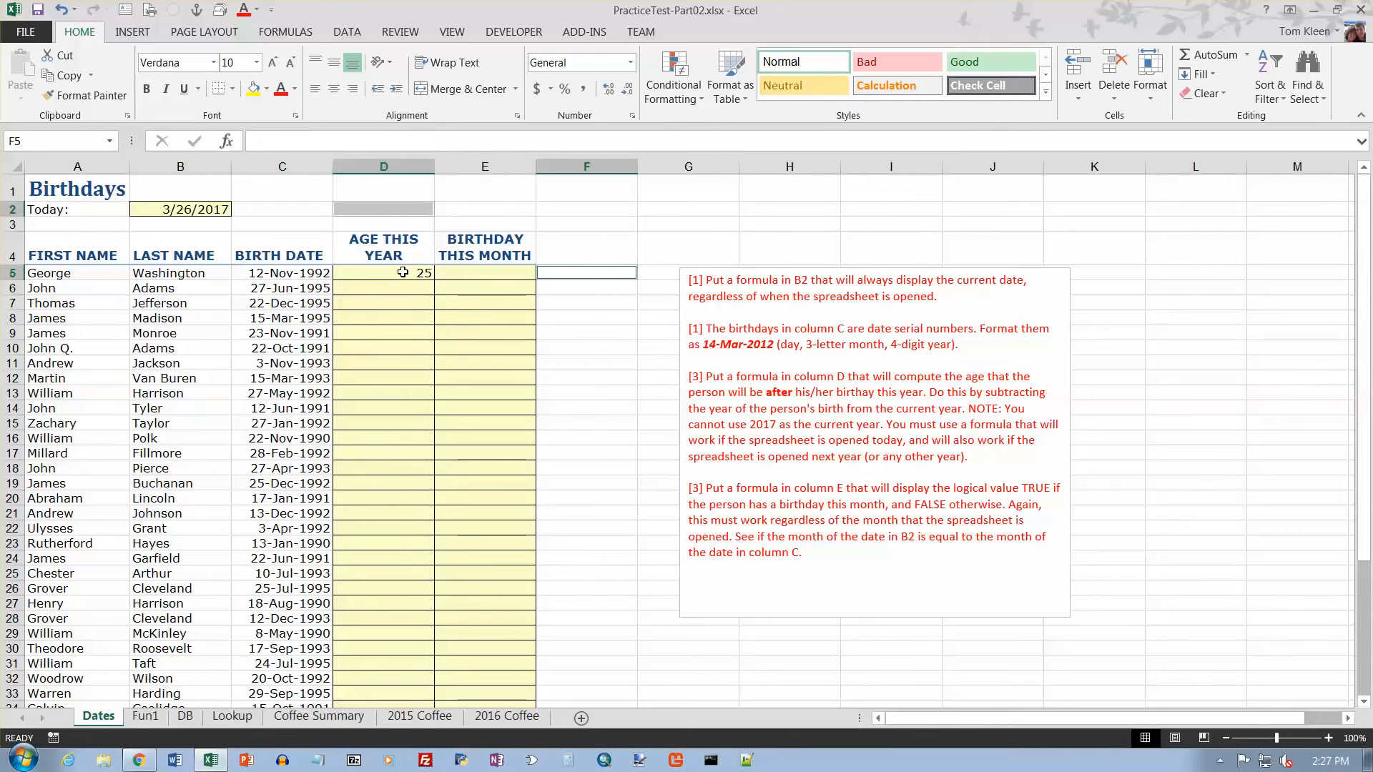
Fill the age formula from D5 down to D47 and check the ages for the whole list
{"action": "left_click", "coordinate": [403, 273]}
{"action": "left_click_drag", "start_coordinate": [434, 281], "coordinate": [438, 684]}
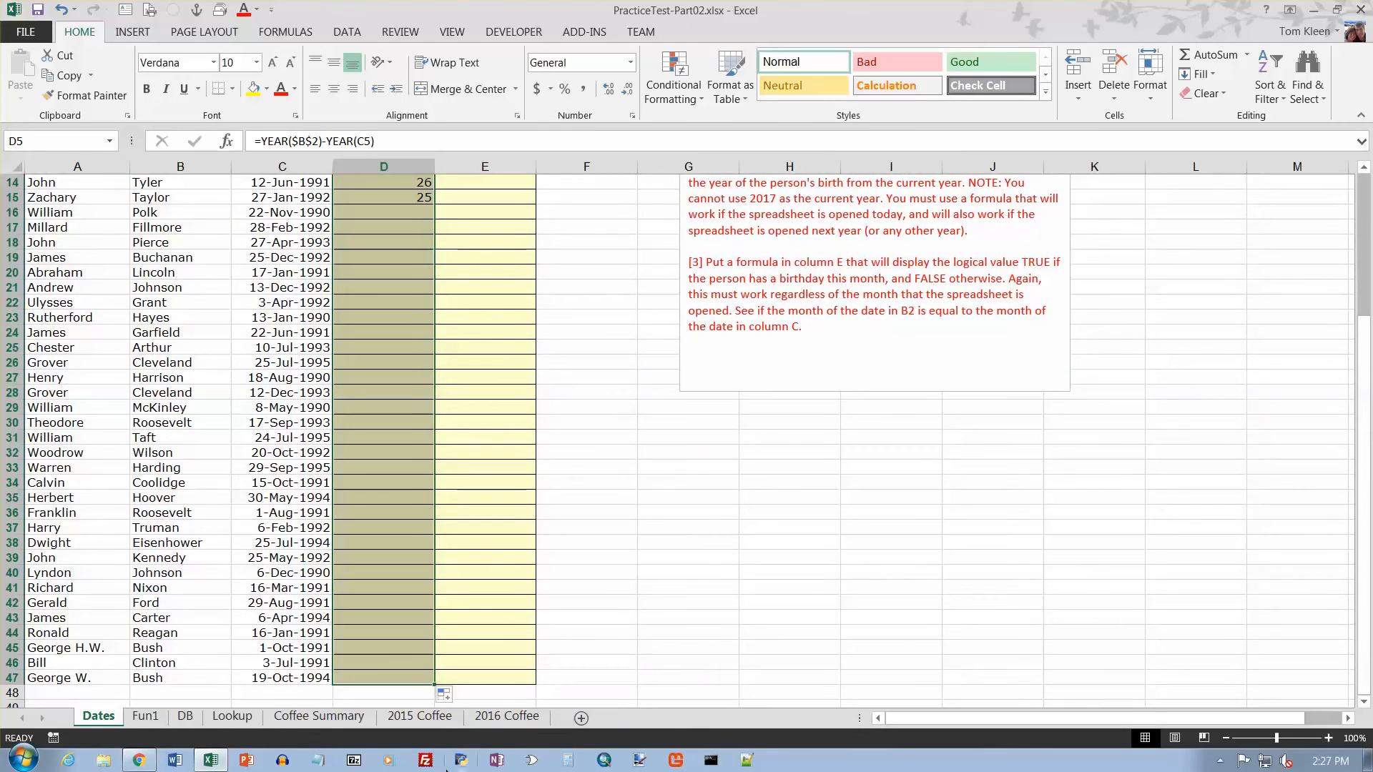
{"action": "scroll", "coordinate": [504, 553], "scroll_direction": "up", "scroll_amount": 5}
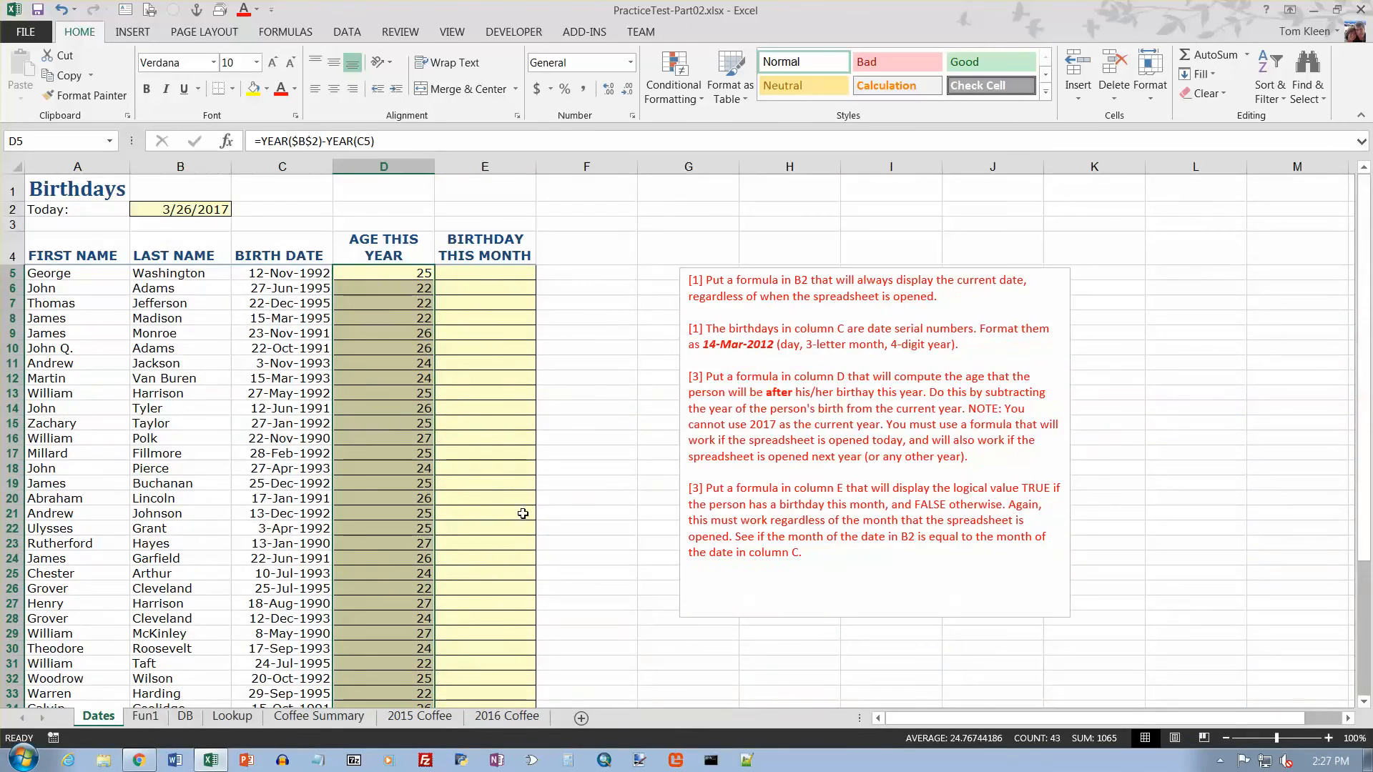
{"action": "scroll", "coordinate": [507, 404], "scroll_direction": "down", "scroll_amount": 6}
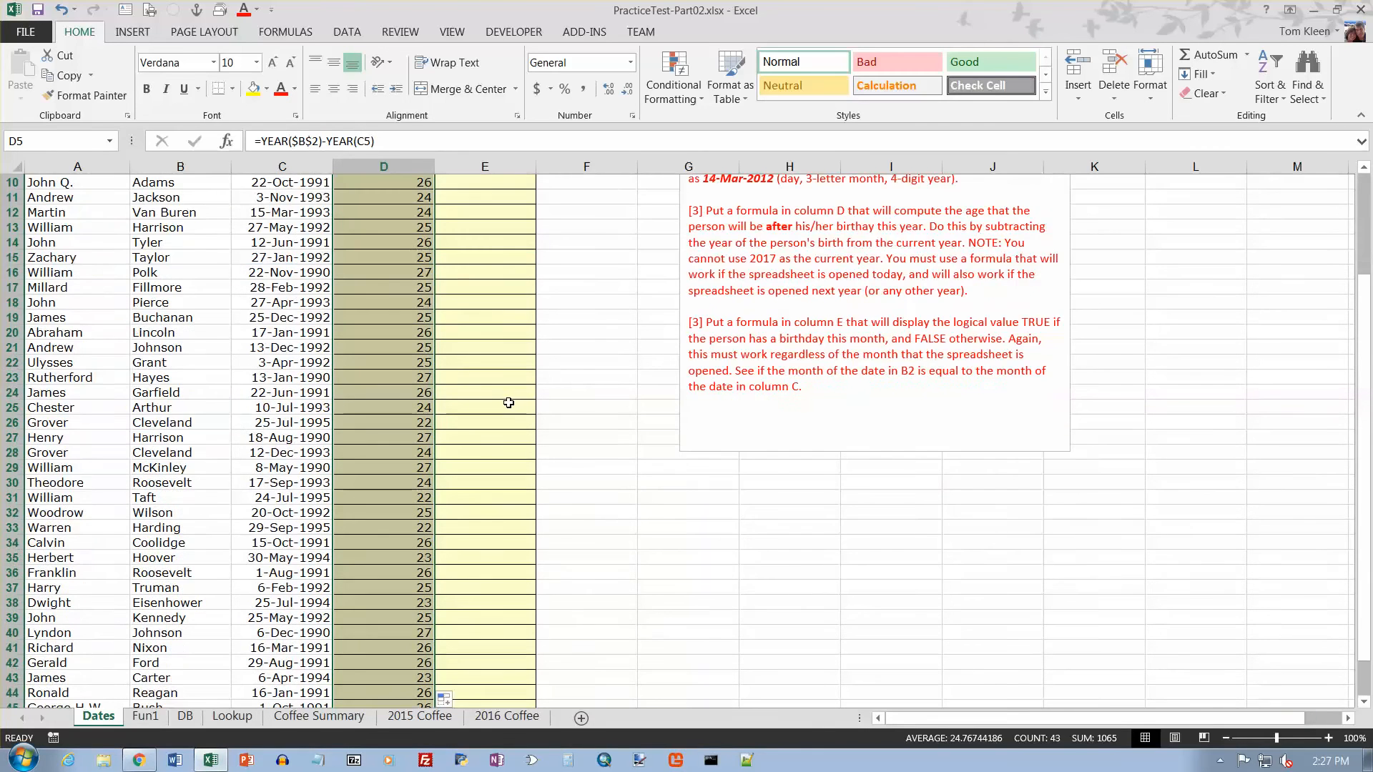
{"action": "scroll", "coordinate": [508, 405], "scroll_direction": "up", "scroll_amount": 6}
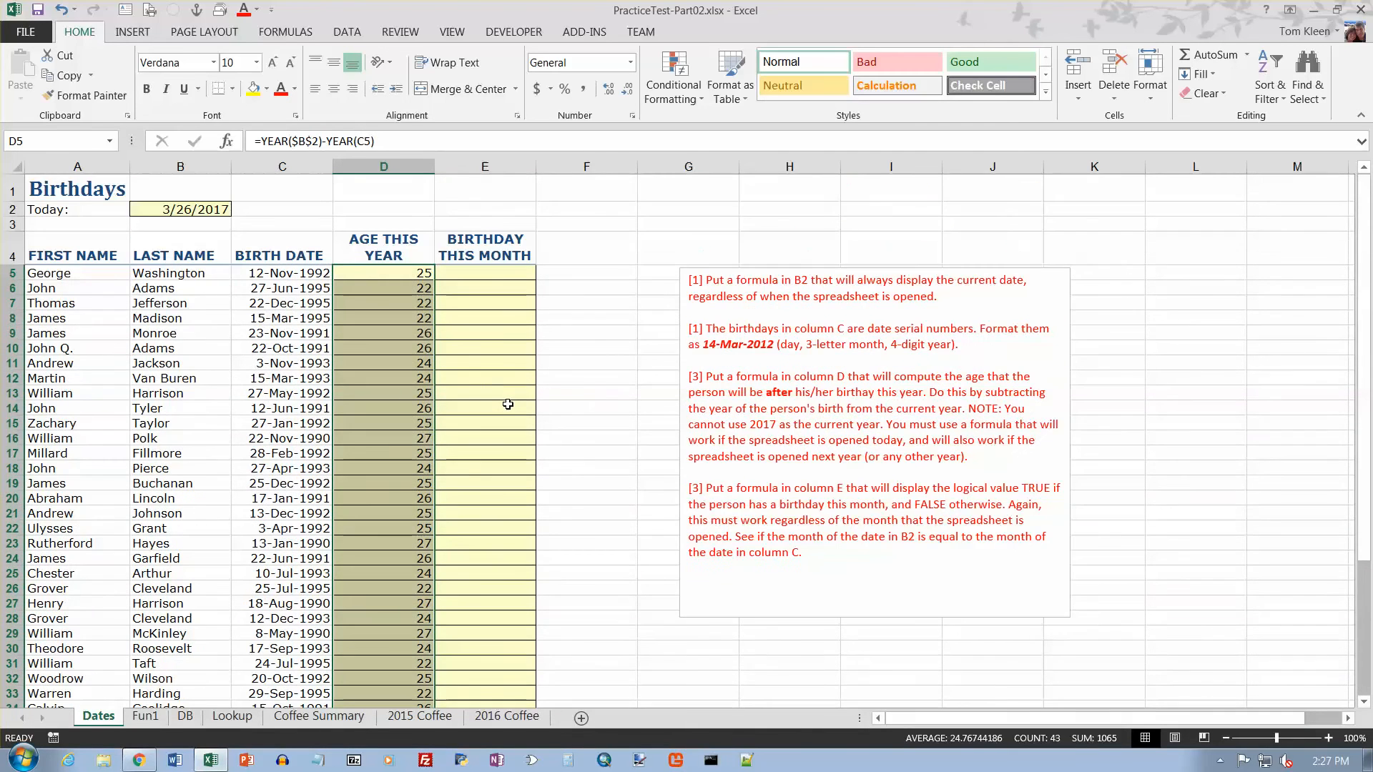
Enter =MONTH(C5)=MONTH($B$2) in cell E5 to test whether the first person's birthday falls in the current month
{"action": "left_click", "coordinate": [493, 277]}
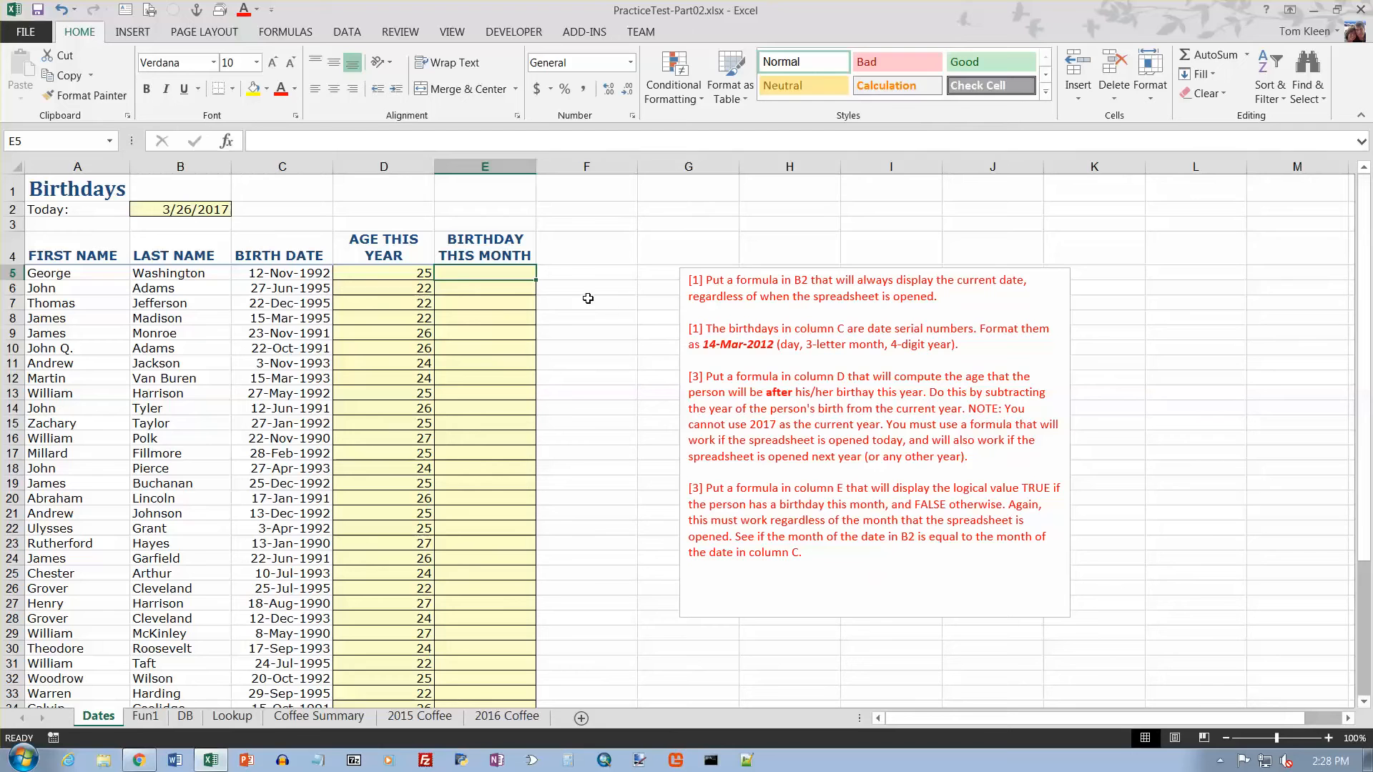
{"action": "left_click", "coordinate": [487, 211]}
{"action": "left_click", "coordinate": [526, 271]}
{"action": "type", "text": "="}
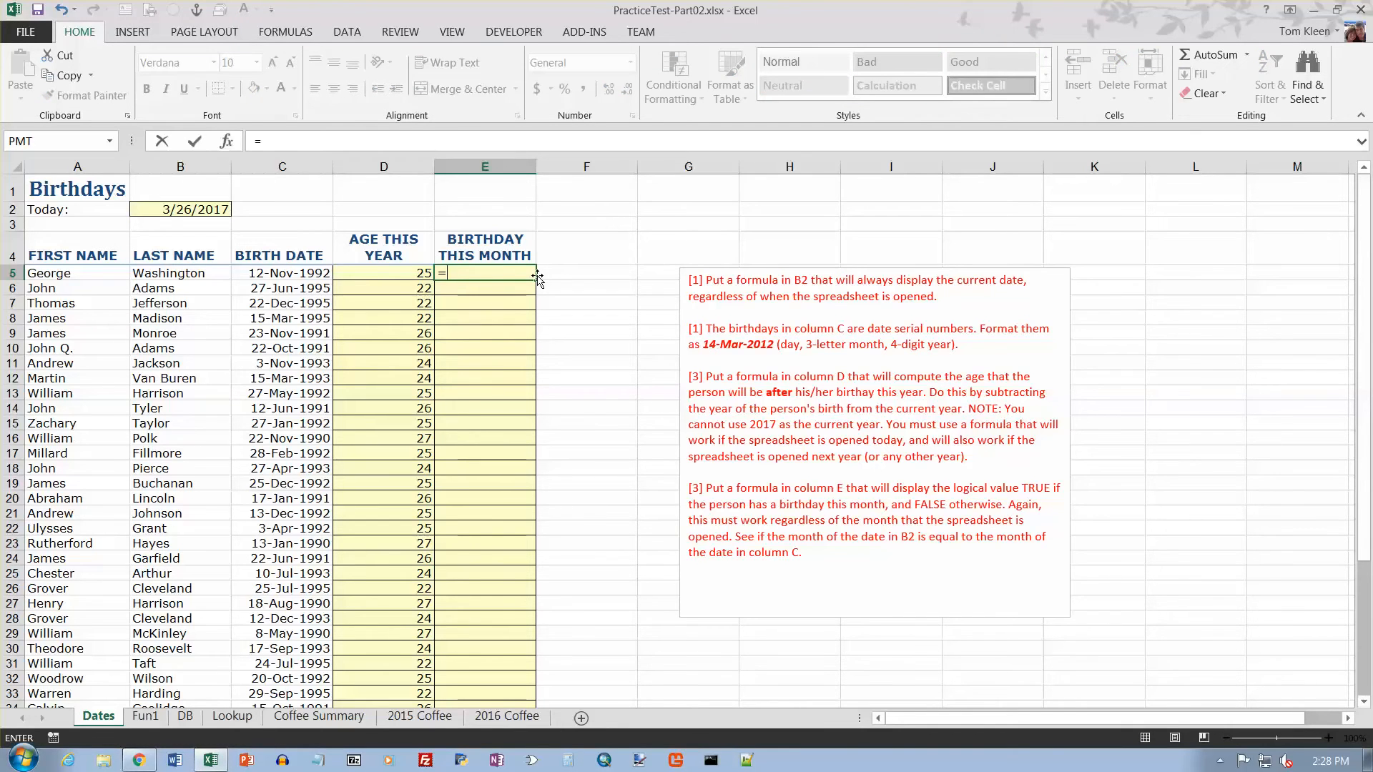
{"action": "type", "text": "month("}
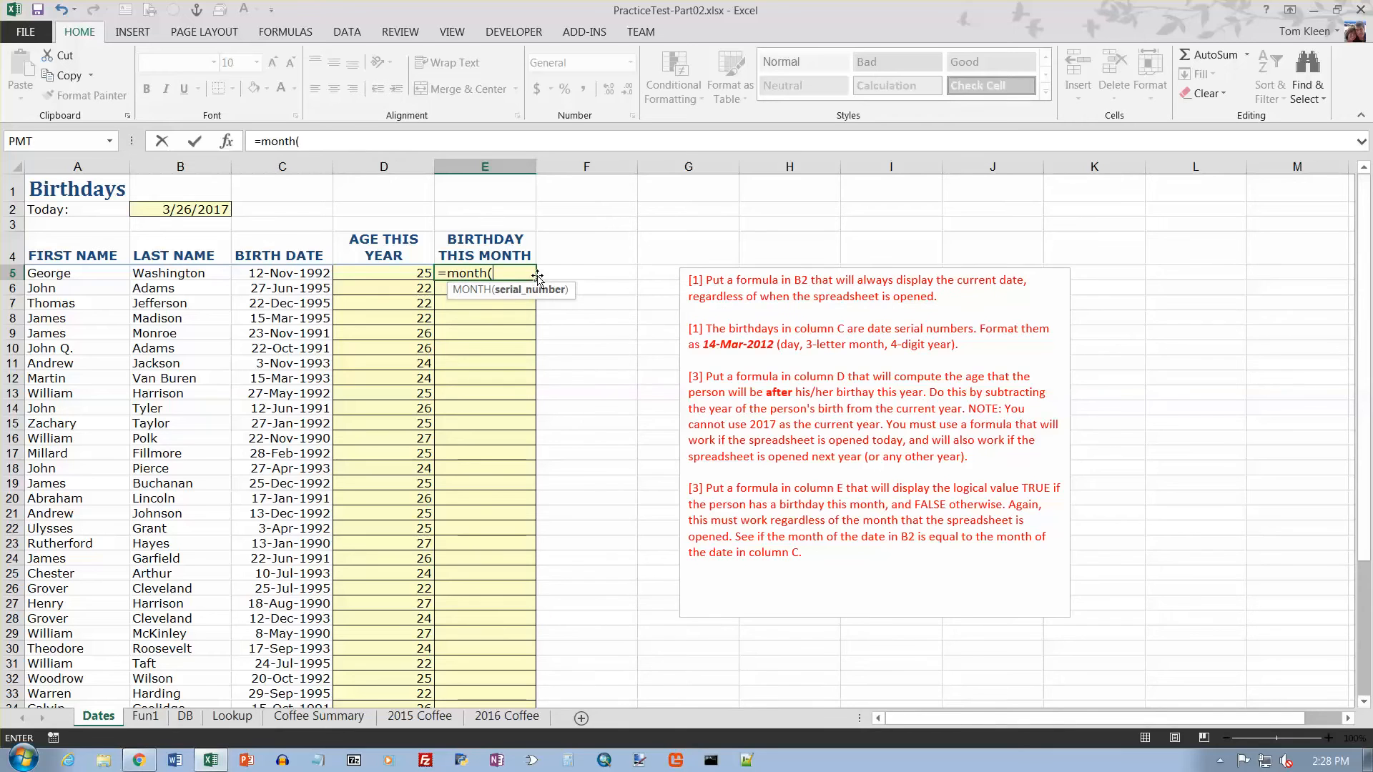
{"action": "key", "text": "Left"}
{"action": "key", "text": "Left"}
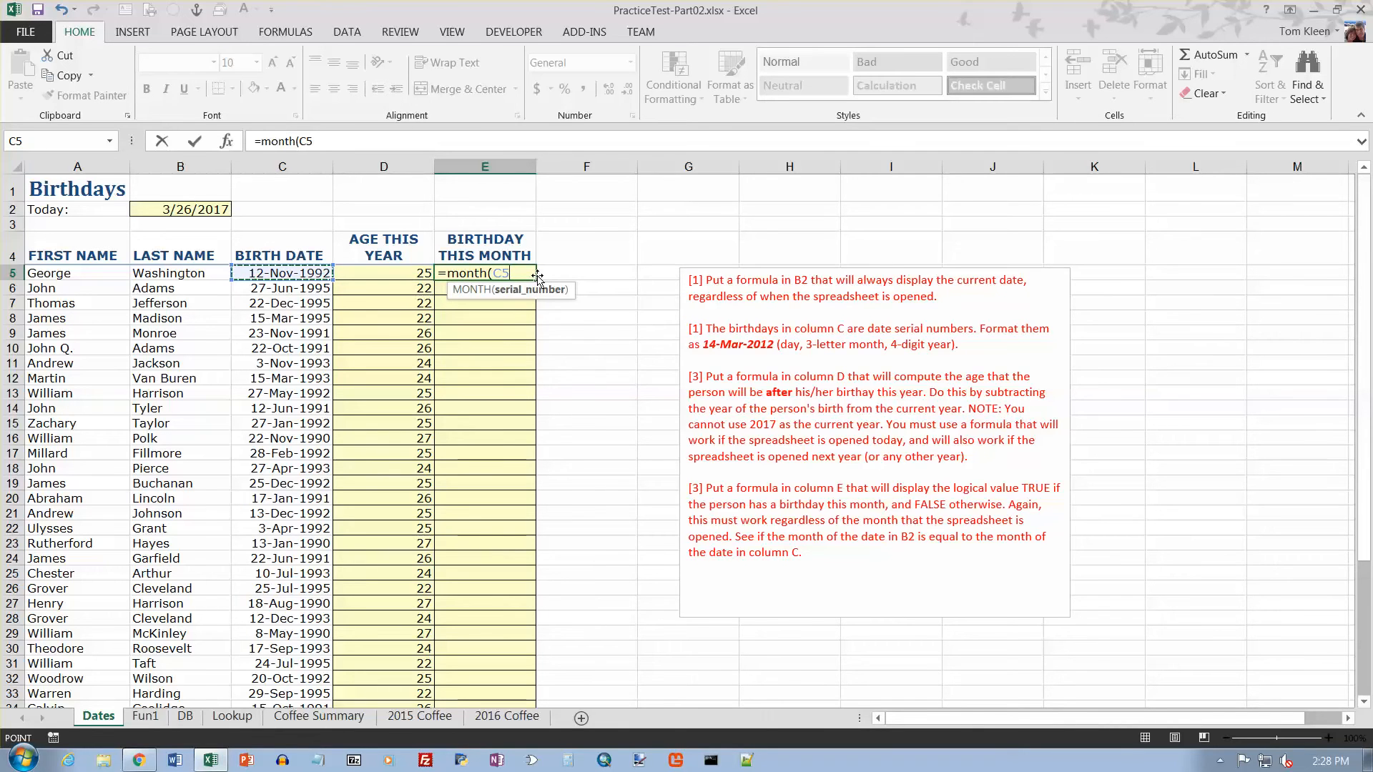
{"action": "type", "text": ")"}
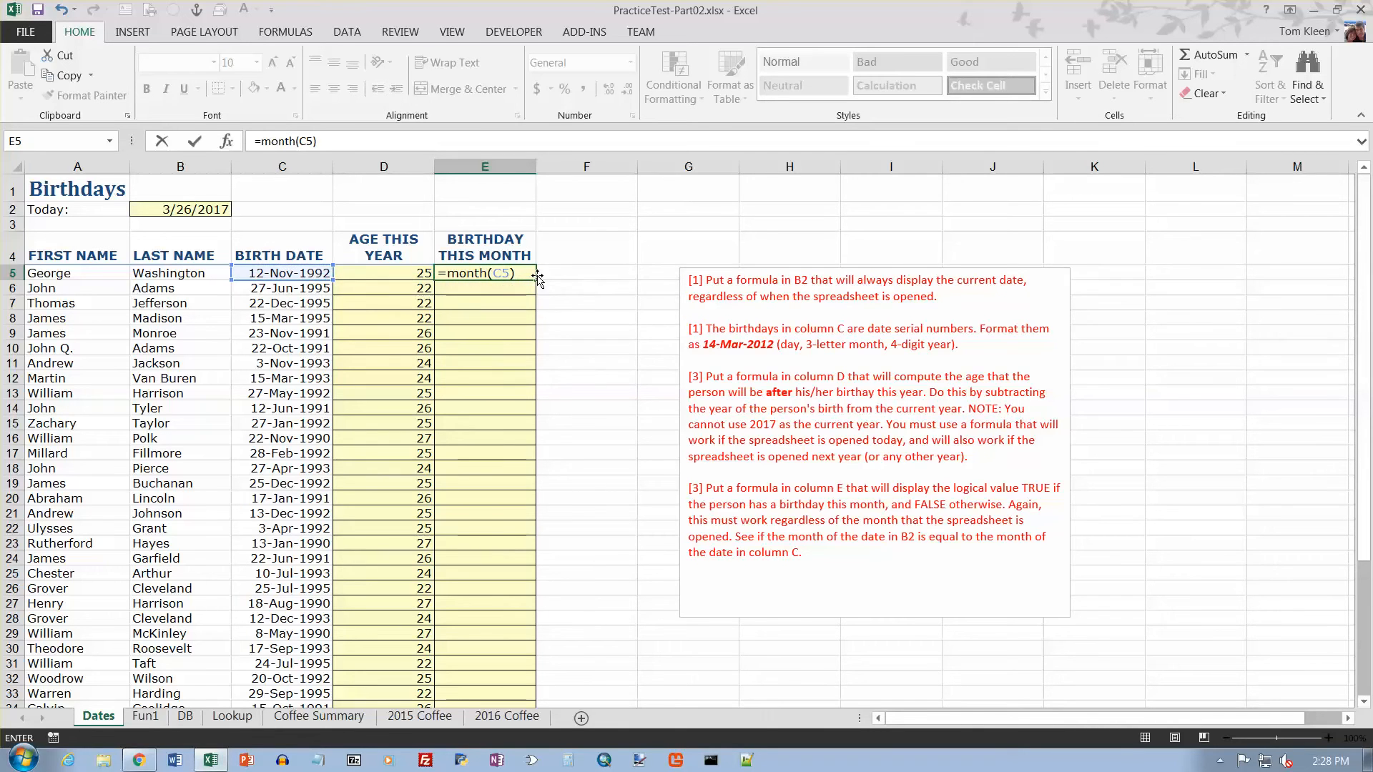
{"action": "type", "text": "=month("}
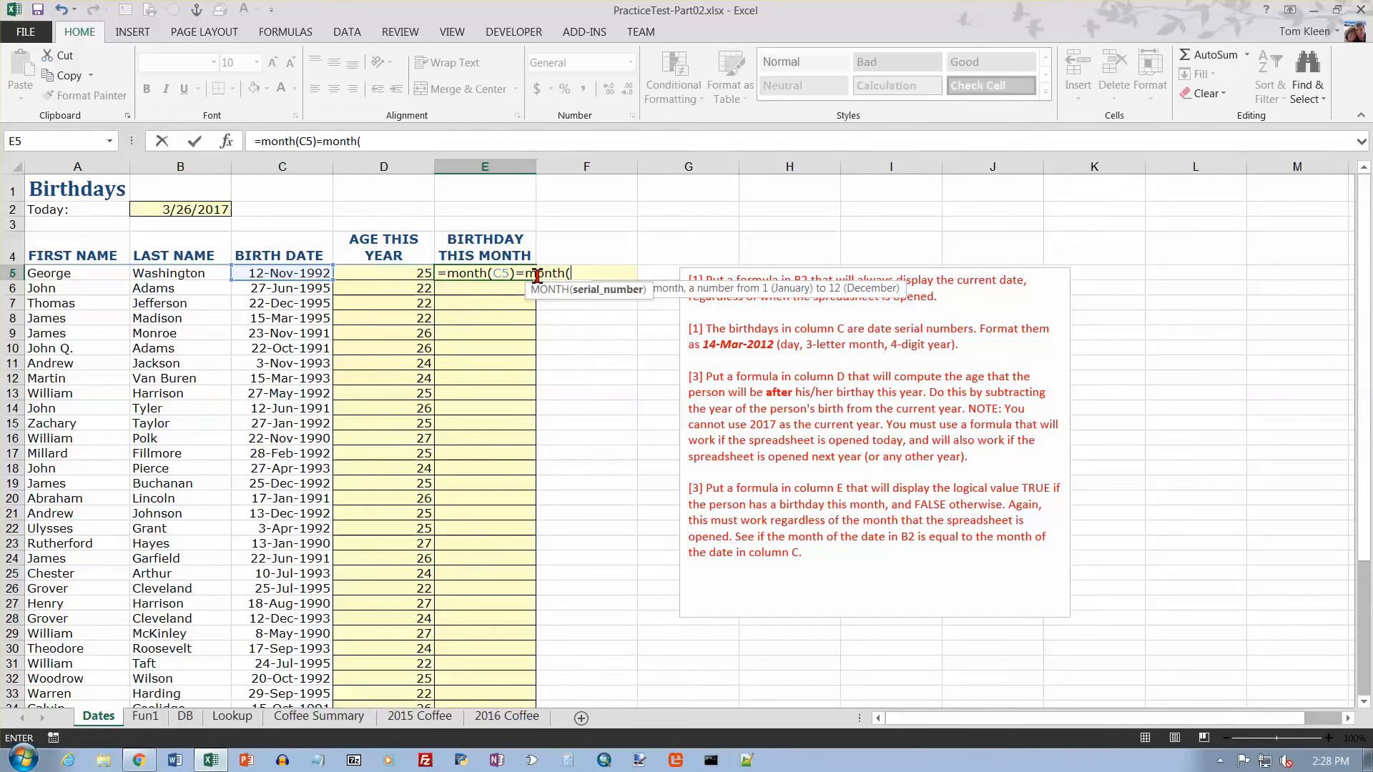
{"action": "left_click", "coordinate": [180, 209]}
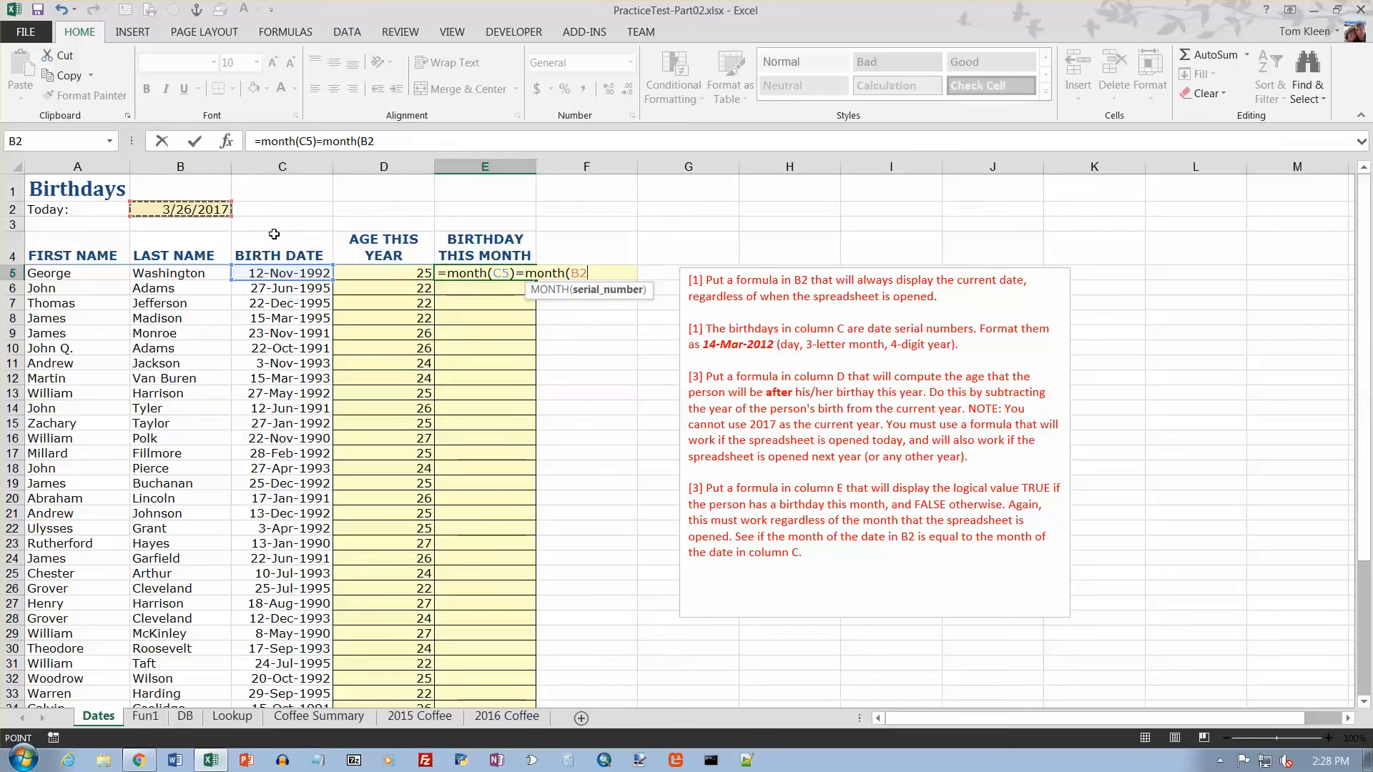
{"action": "key", "text": "F4"}
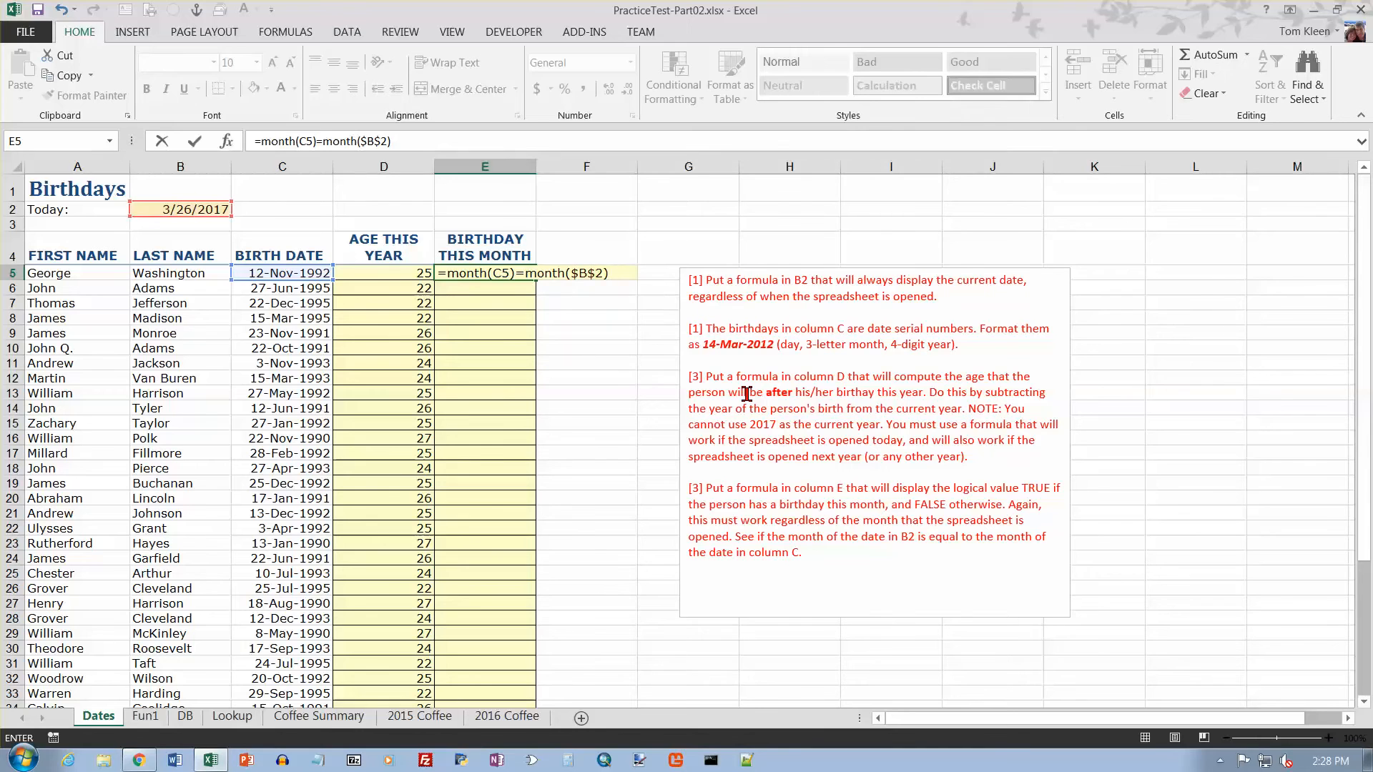
{"action": "key", "text": "Return"}
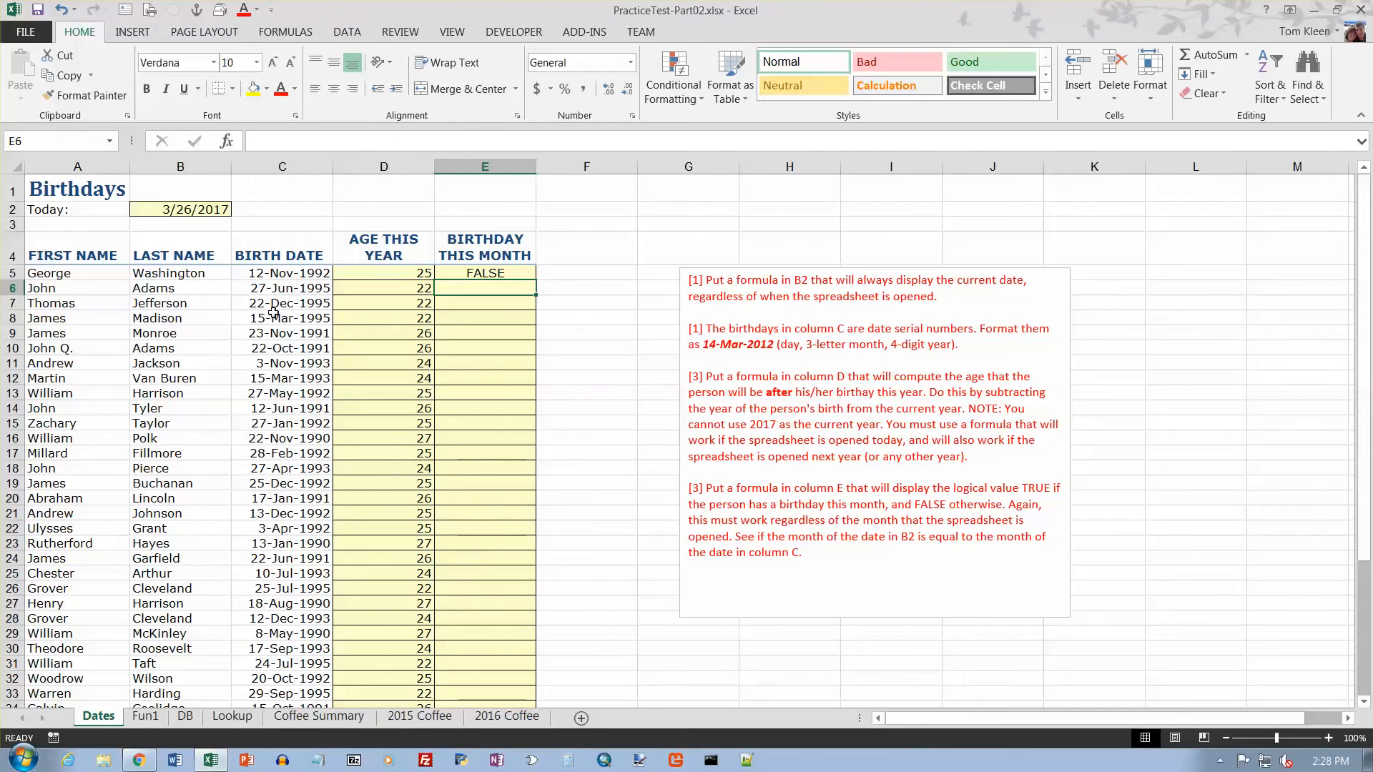
Fill the birthday-this-month formula from E5 down to E22 and check the results for the March birth dates in rows 8 and 12
{"action": "left_click", "coordinate": [293, 531]}
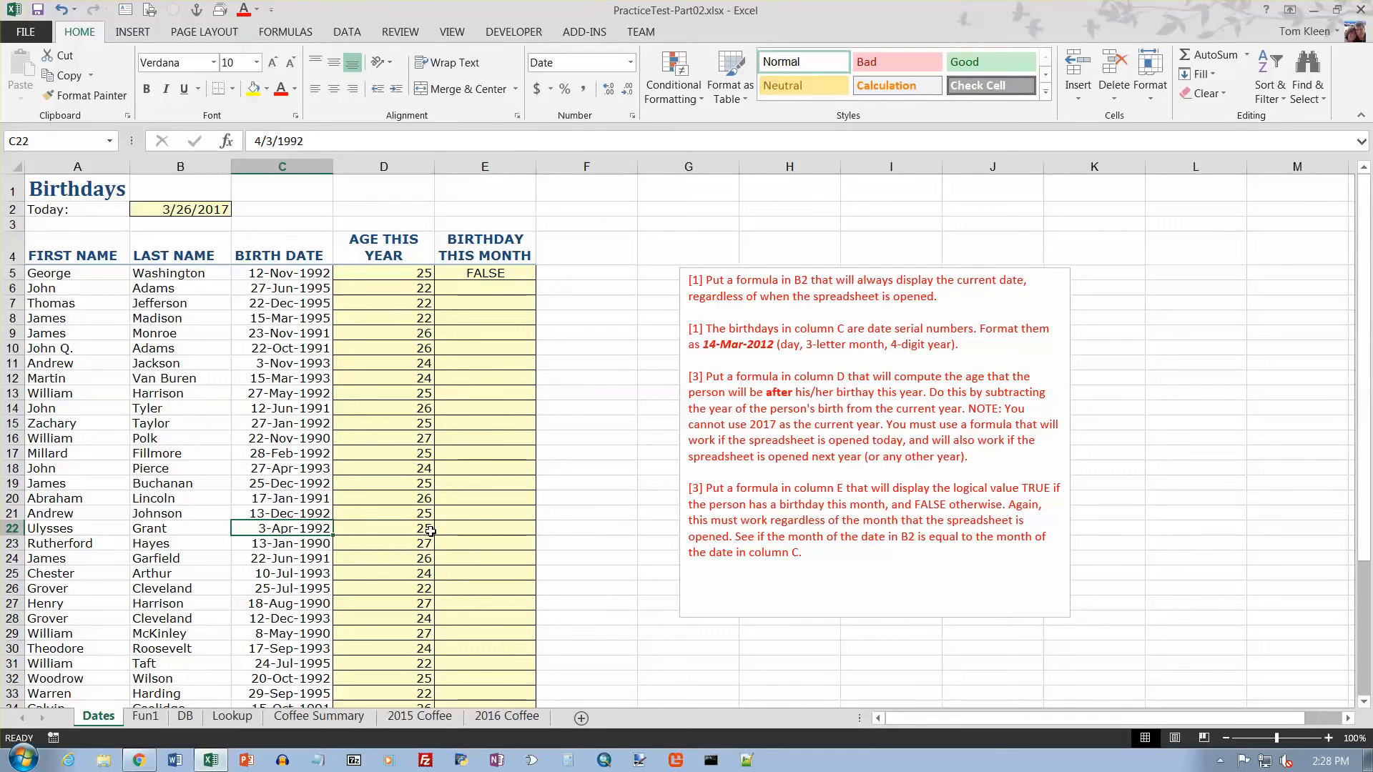
{"action": "left_click", "coordinate": [522, 277]}
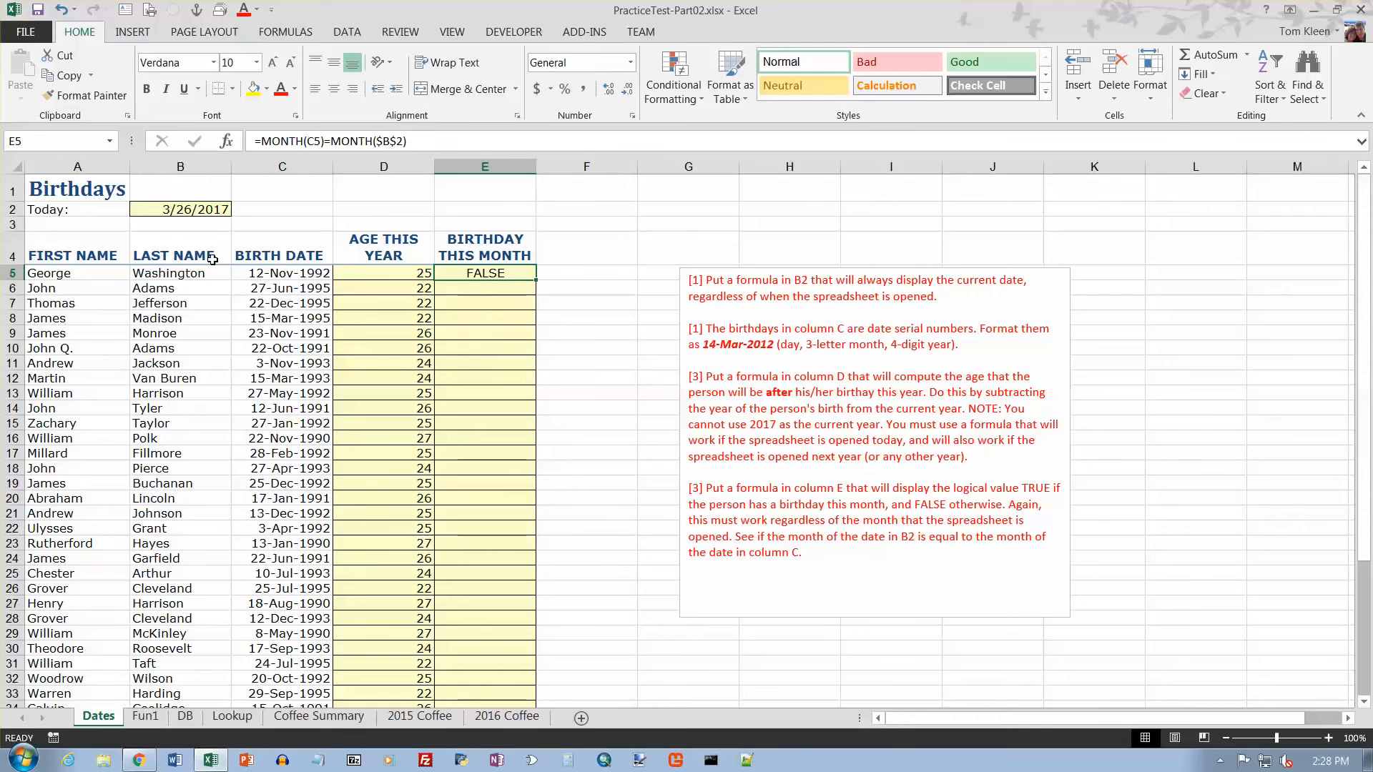
{"action": "left_click", "coordinate": [273, 318]}
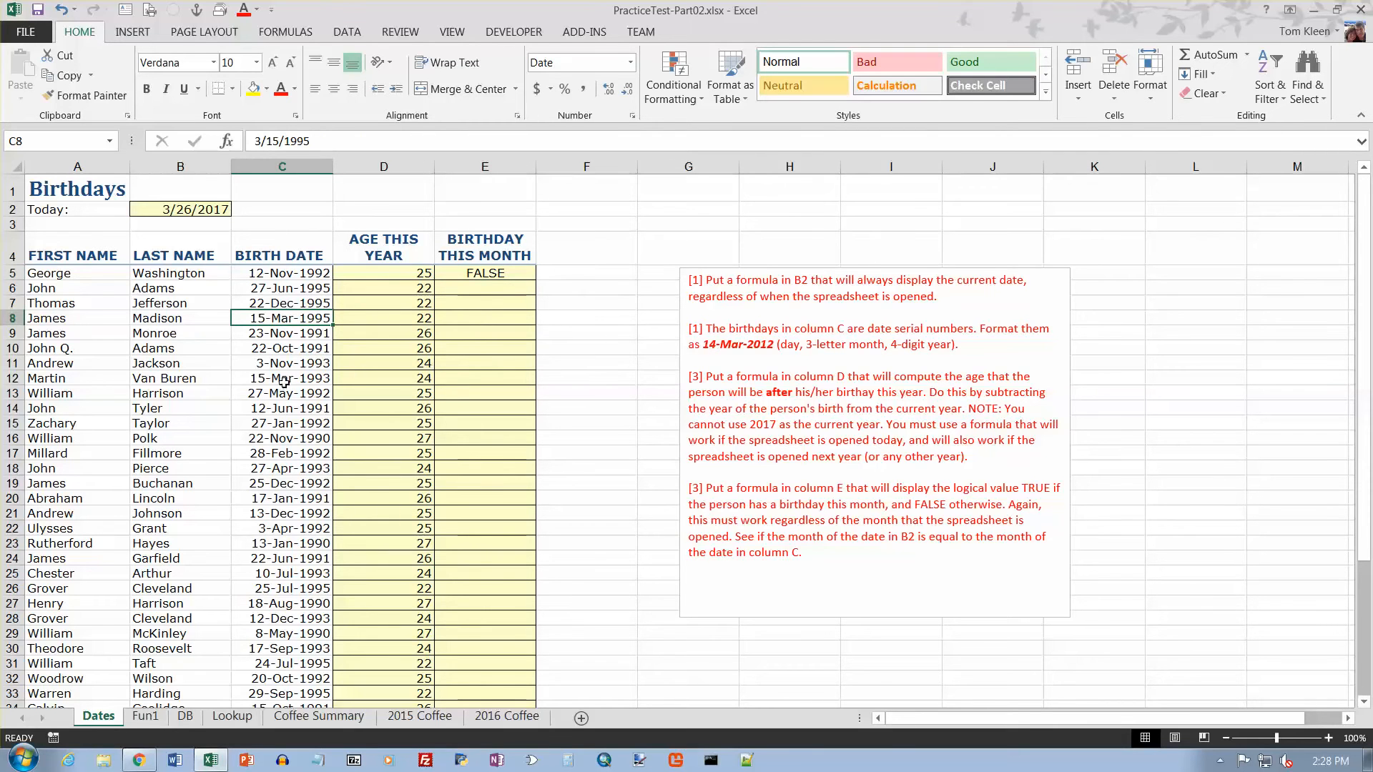
{"action": "left_click", "coordinate": [318, 377]}
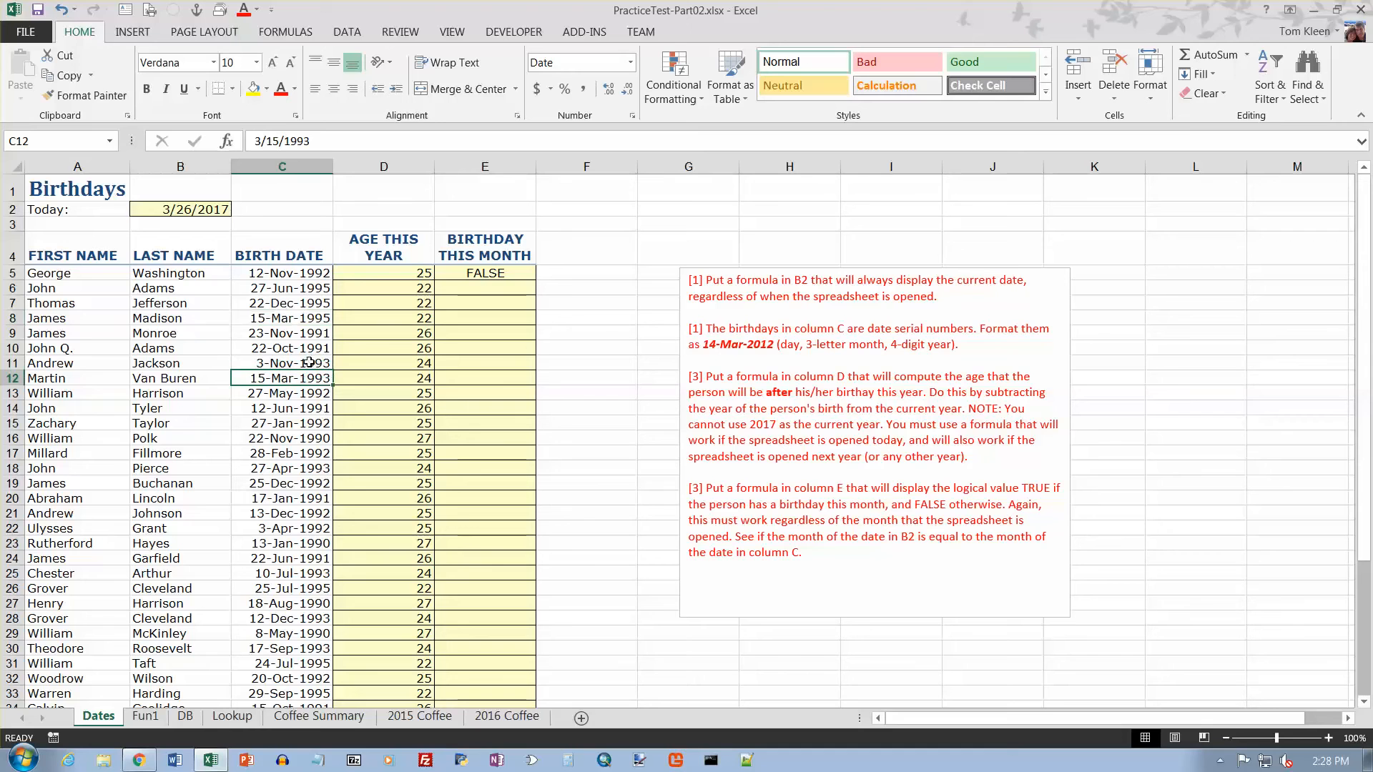
{"action": "left_click", "coordinate": [320, 318]}
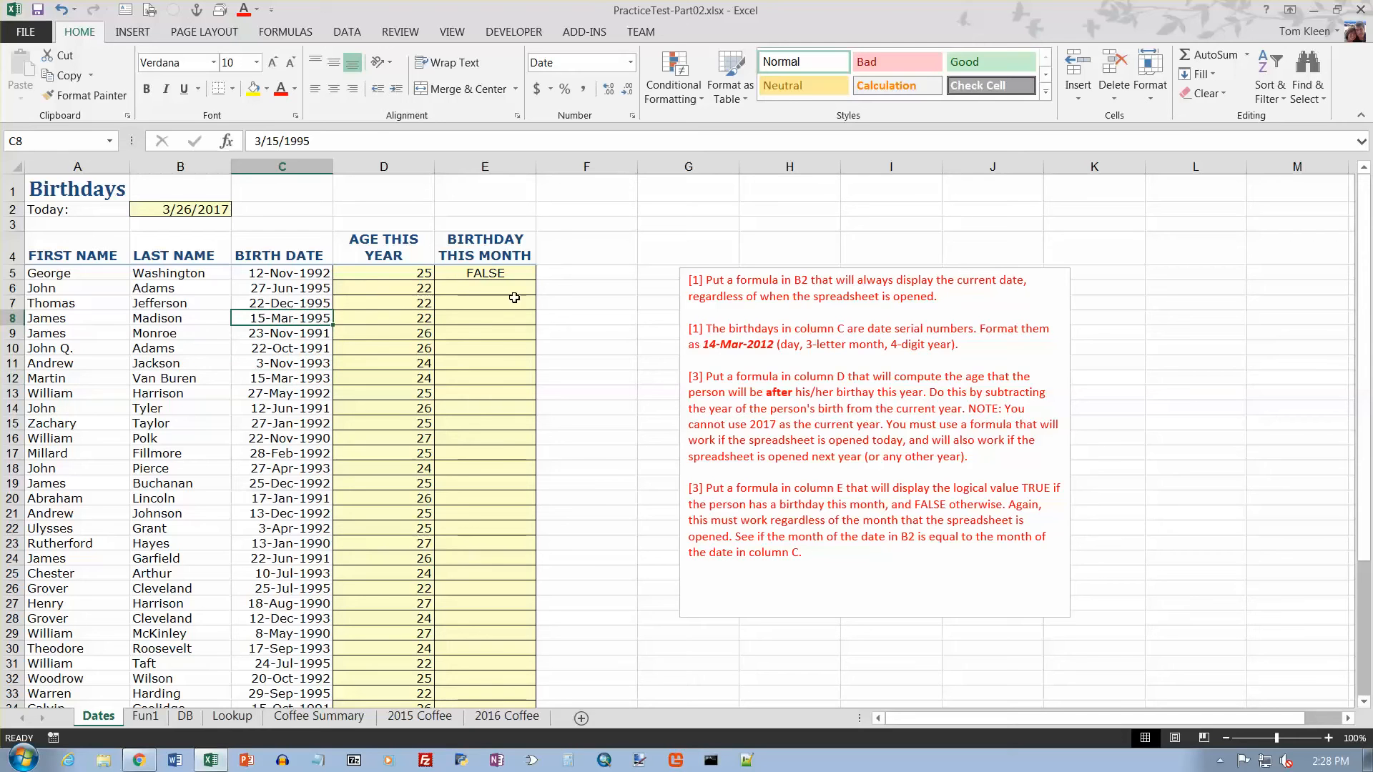
{"action": "left_click", "coordinate": [527, 276]}
{"action": "left_click_drag", "start_coordinate": [537, 283], "coordinate": [538, 529]}
{"action": "left_click", "coordinate": [320, 318]}
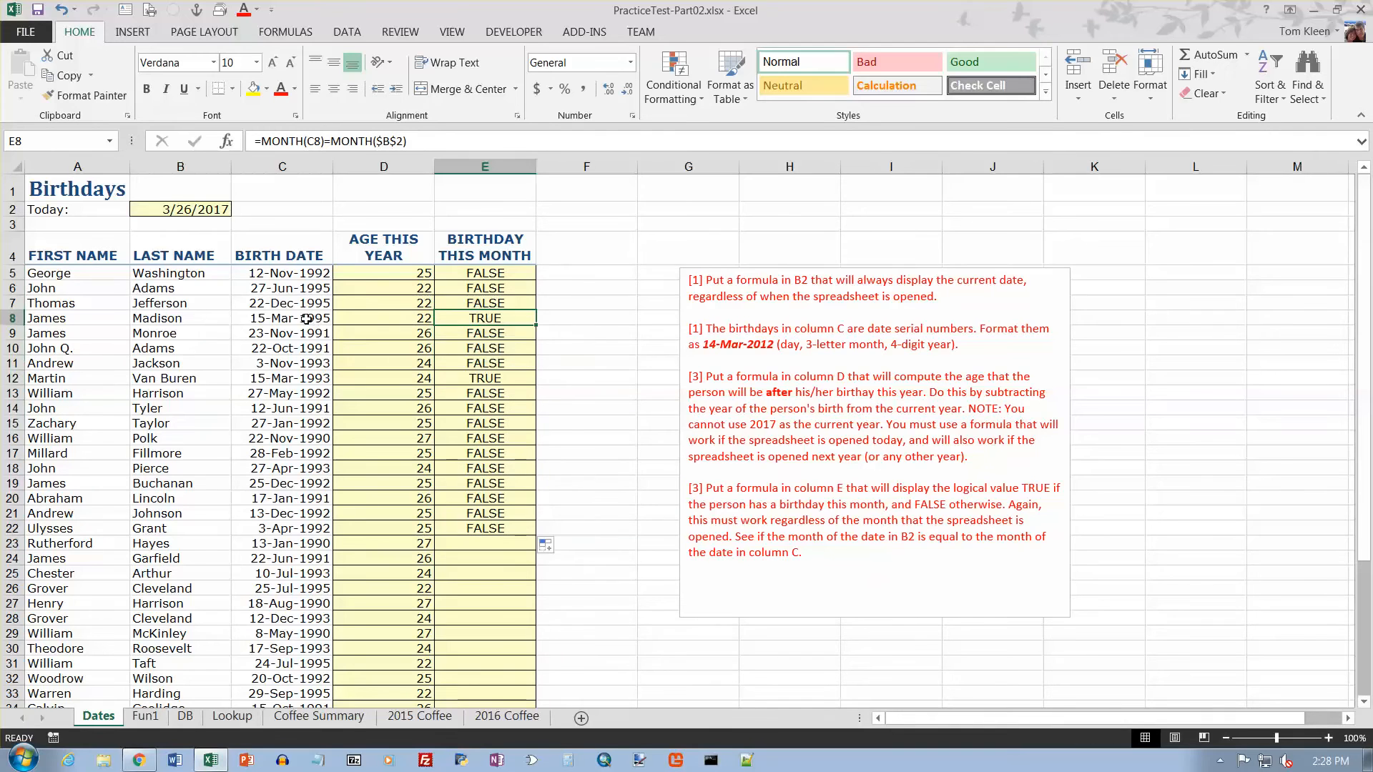
{"action": "left_click", "coordinate": [469, 378]}
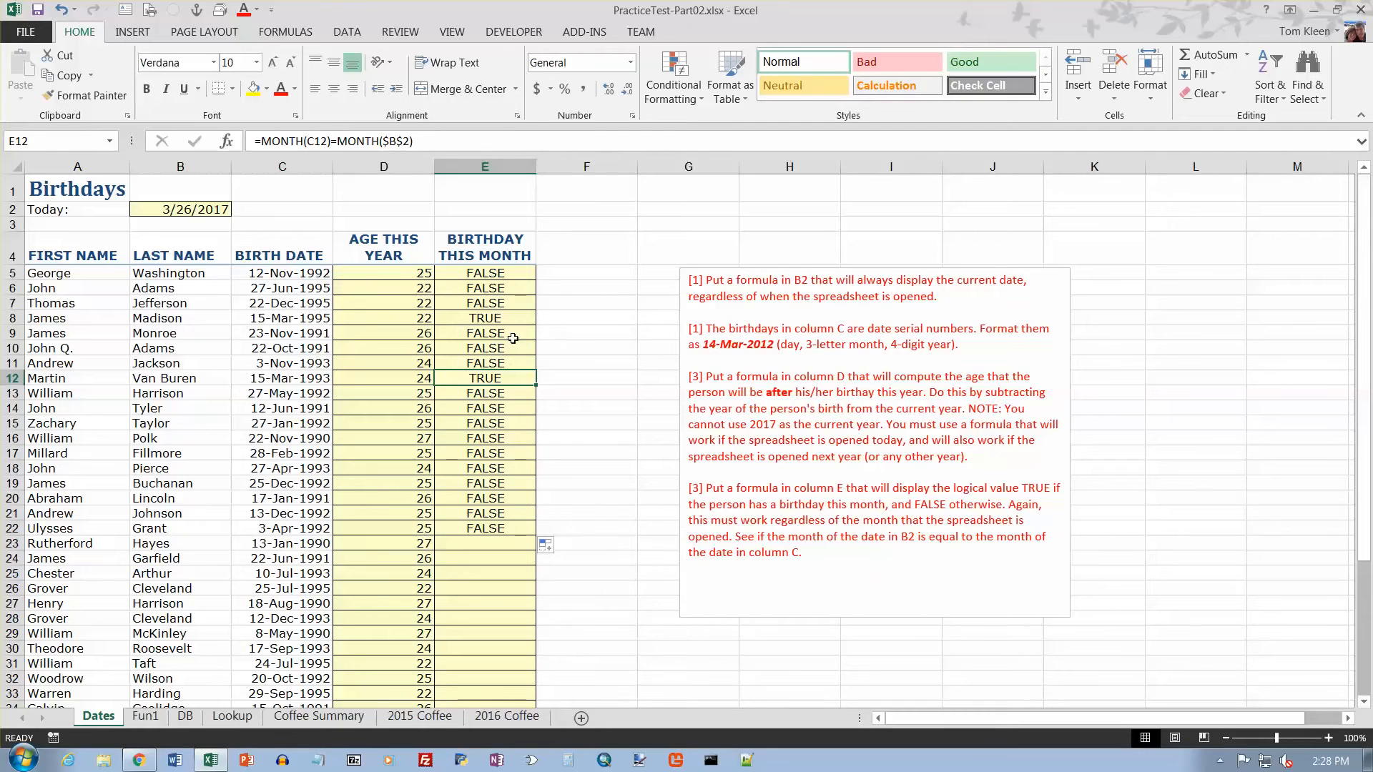
{"action": "left_click", "coordinate": [493, 273]}
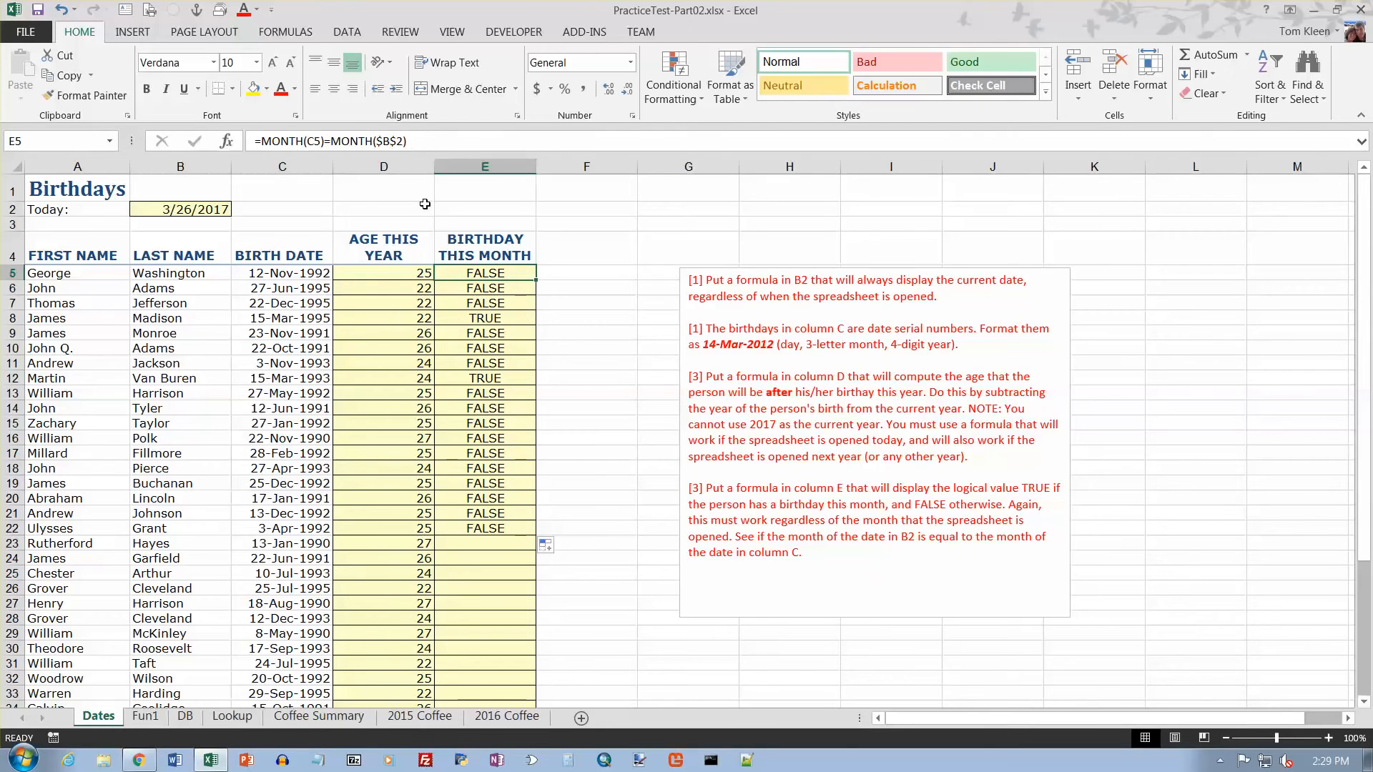
Clear the birthday-this-month formula from cell E5
{"action": "double_click", "coordinate": [515, 274]}
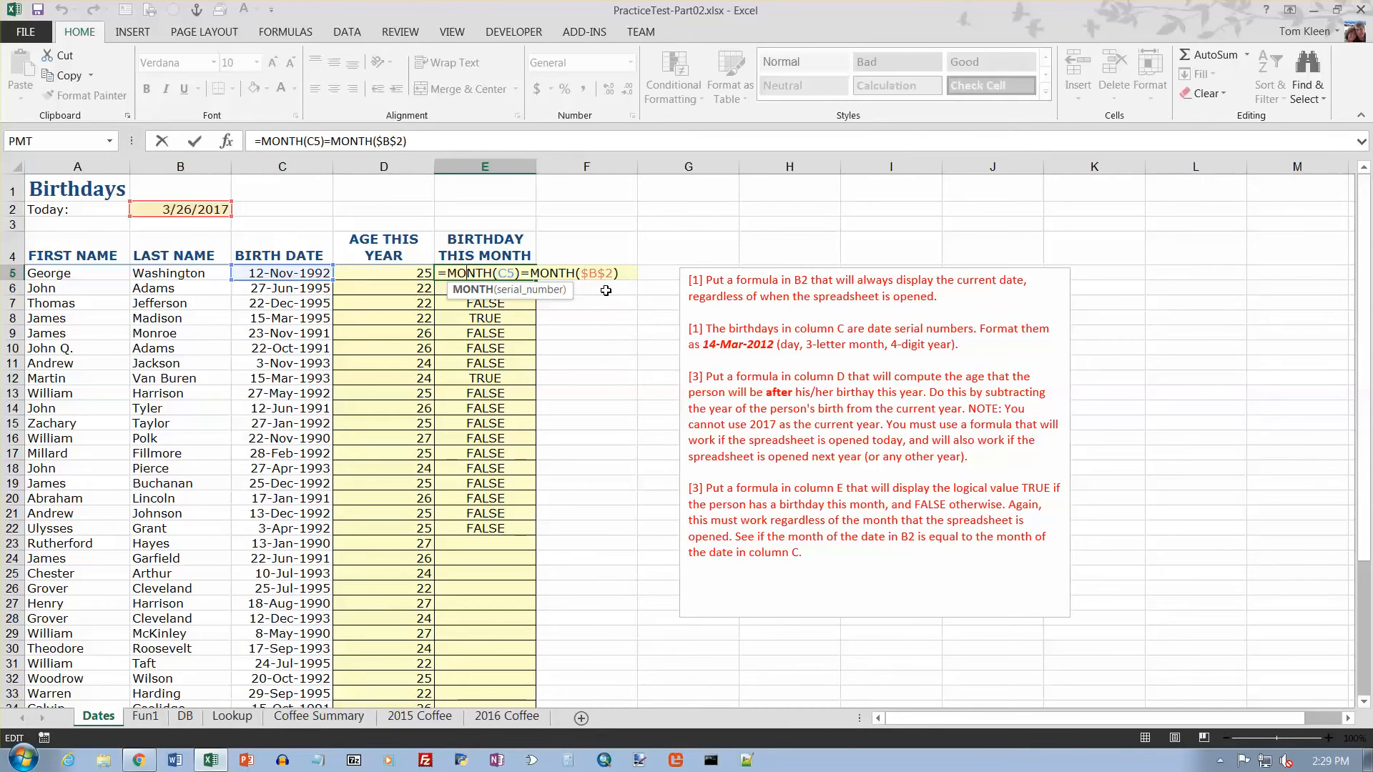
{"action": "key", "text": "Left"}
{"action": "key", "text": "Left"}
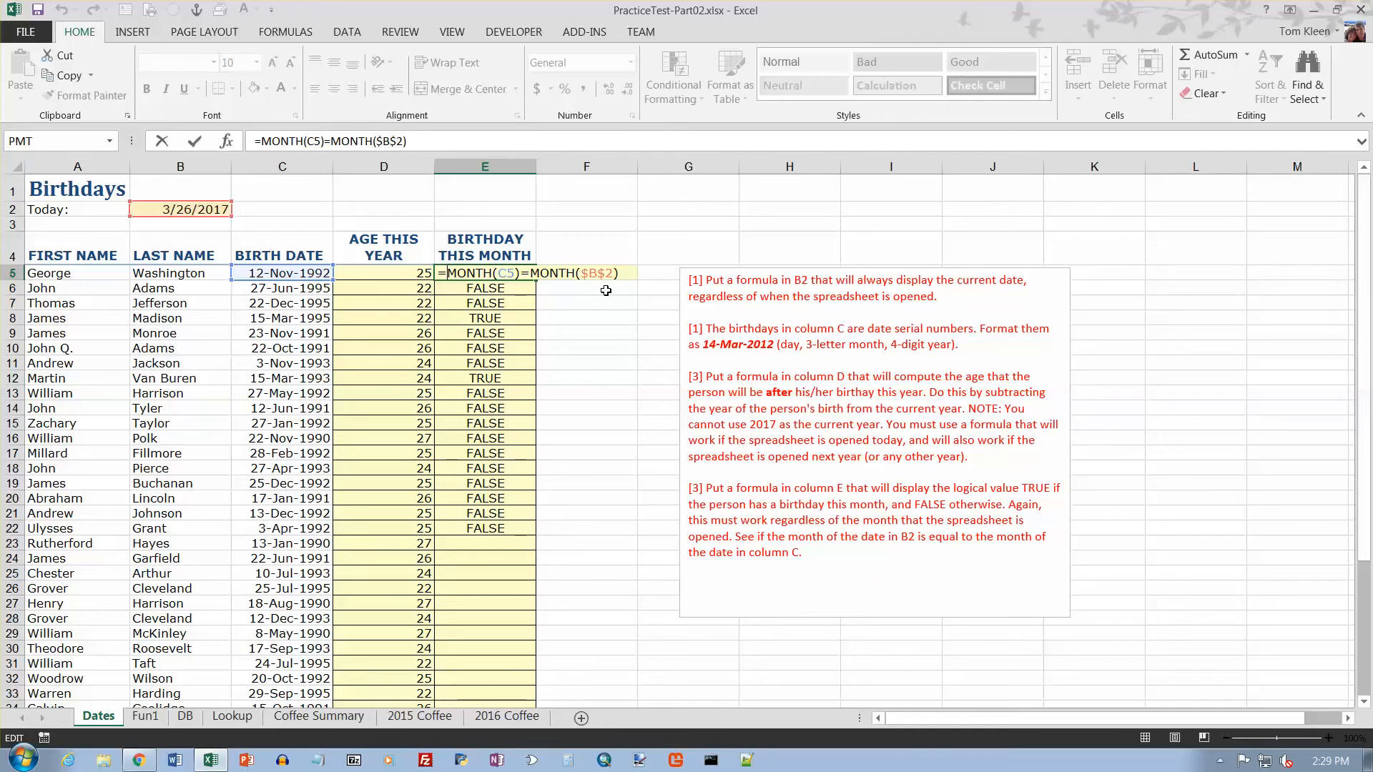
{"action": "key", "text": "shift+End"}
{"action": "key", "text": "Delete"}
{"action": "key", "text": "BackSpace"}
{"action": "key", "text": "Return"}
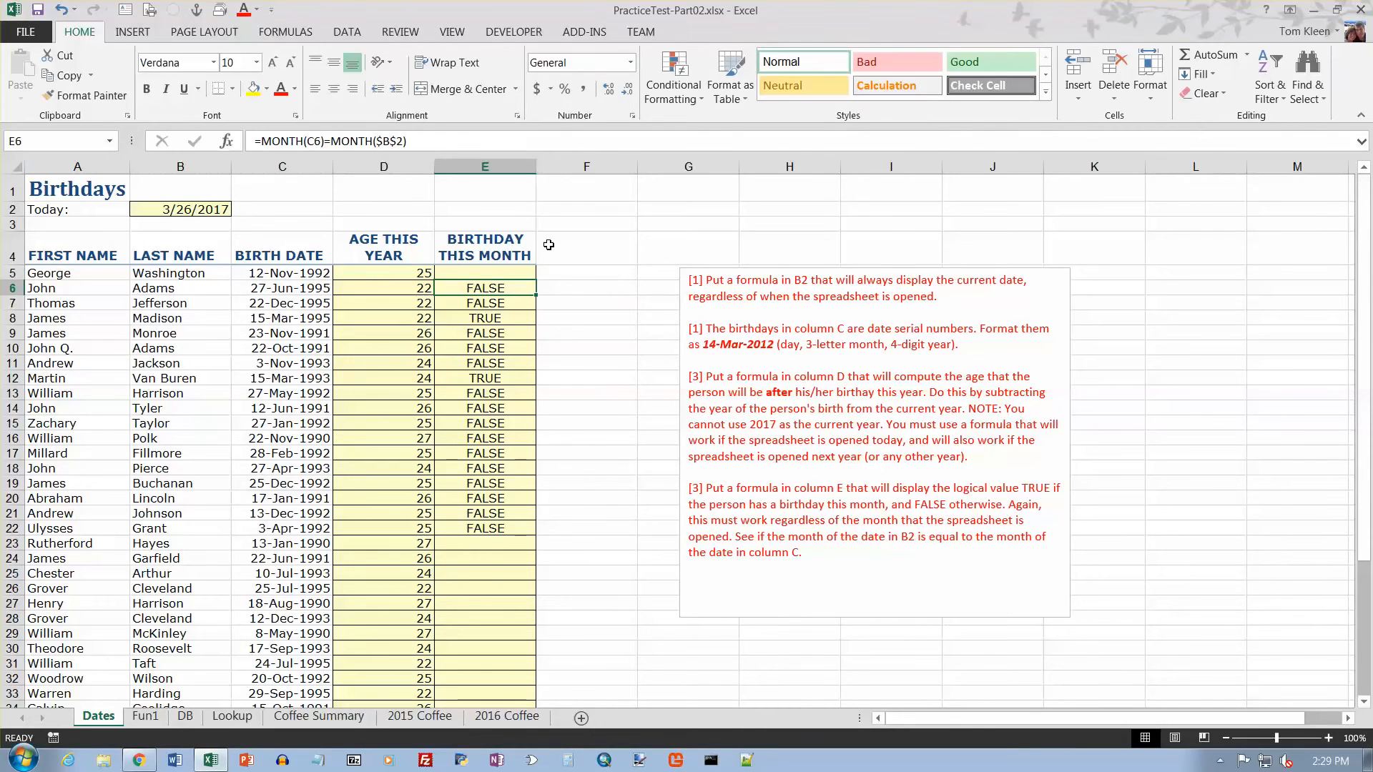
Enter the helper formula =MONTH(B2) in cell E2 to get the current month's number
{"action": "left_click", "coordinate": [507, 210]}
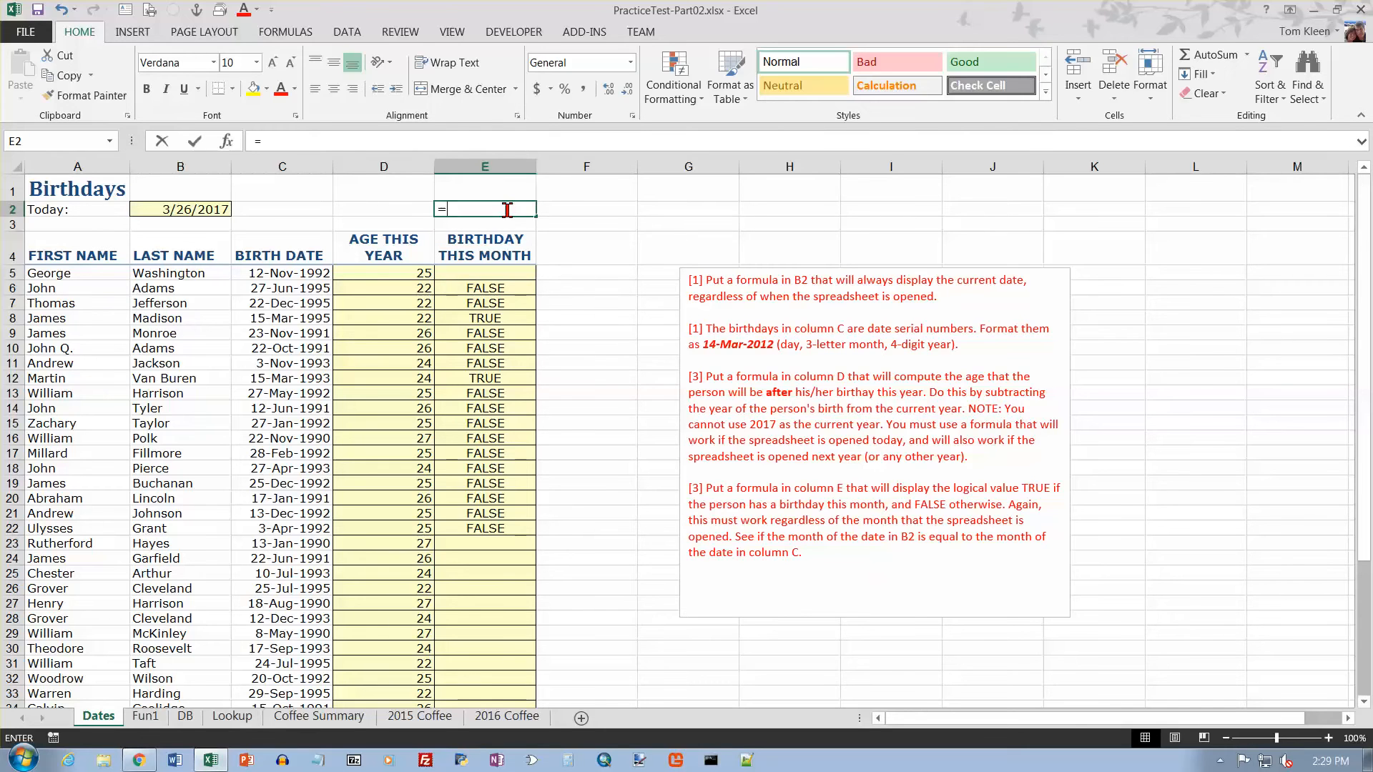
{"action": "type", "text": "=month("}
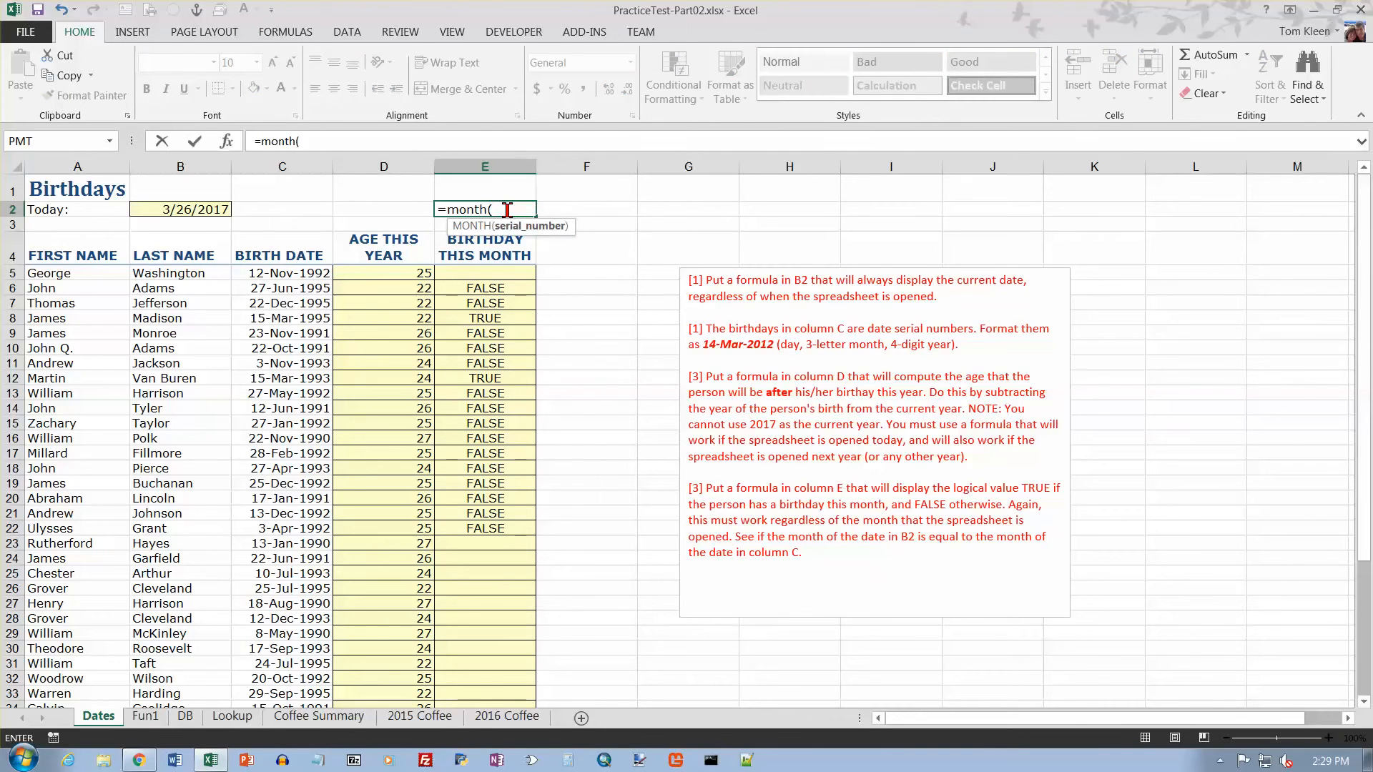
{"action": "left_click", "coordinate": [204, 216]}
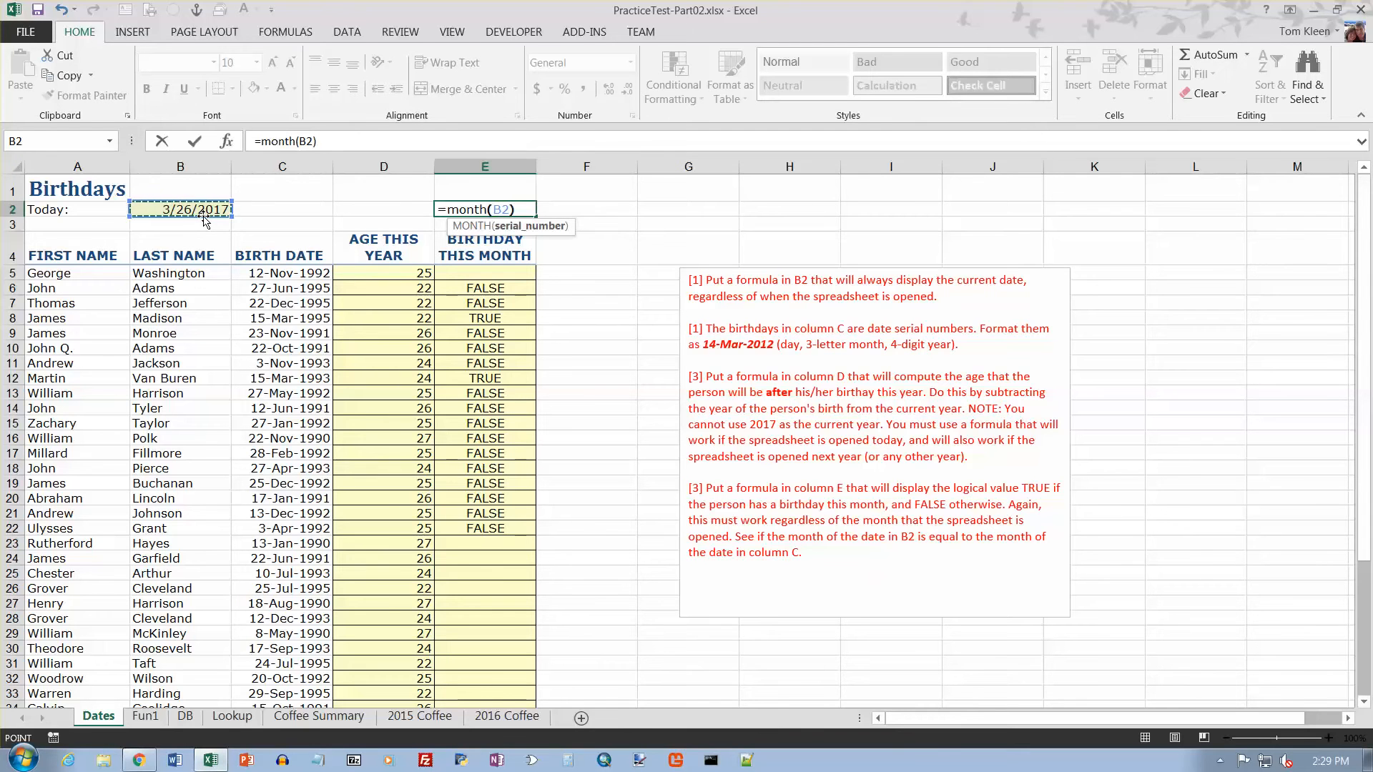
{"action": "key", "text": "Return"}
Enter the helper formula =MONTH(C5) in cell F5 to get the first person's birth month
{"action": "key", "text": "Down"}
{"action": "key", "text": "Right"}
{"action": "key", "text": "Down"}
{"action": "key", "text": "Down"}
{"action": "key", "text": "Up"}
{"action": "type", "text": "=month()"}
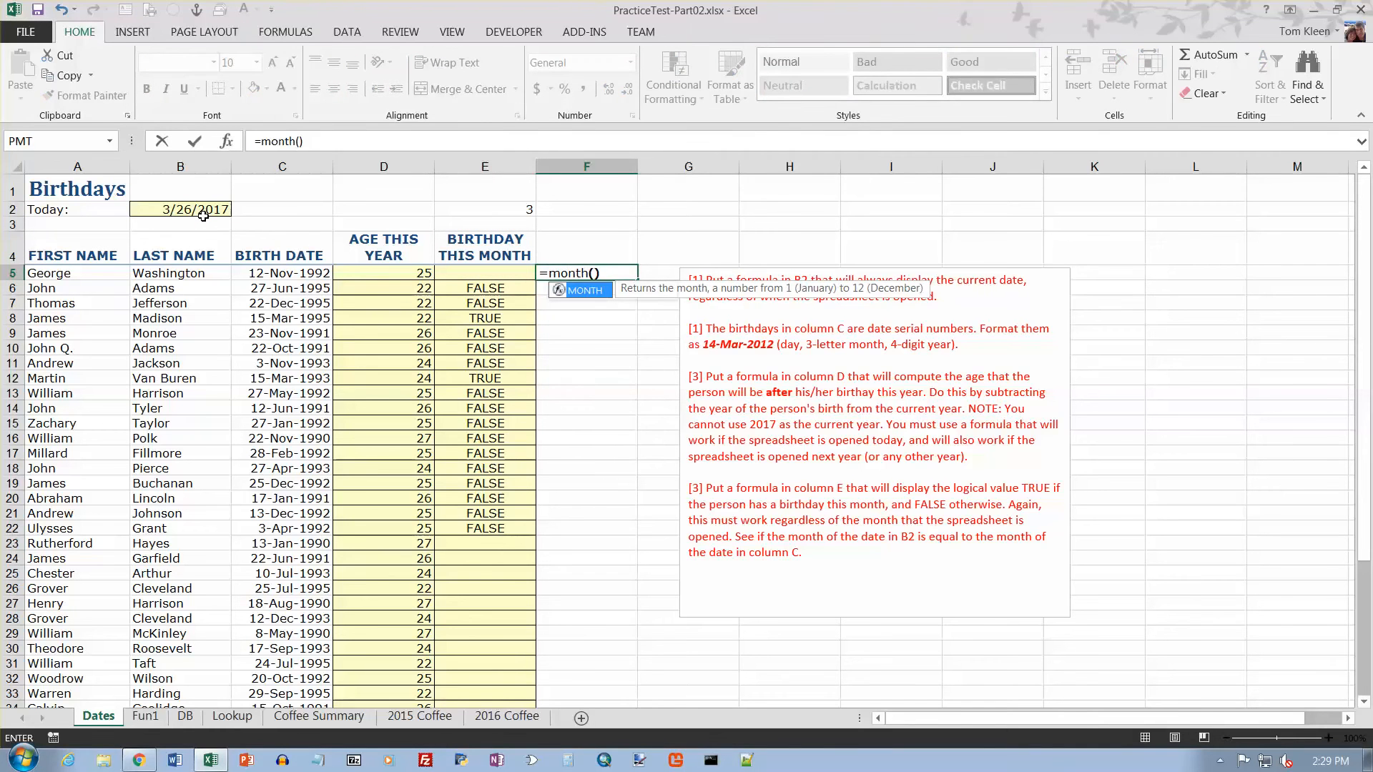
{"action": "key", "text": "BackSpace"}
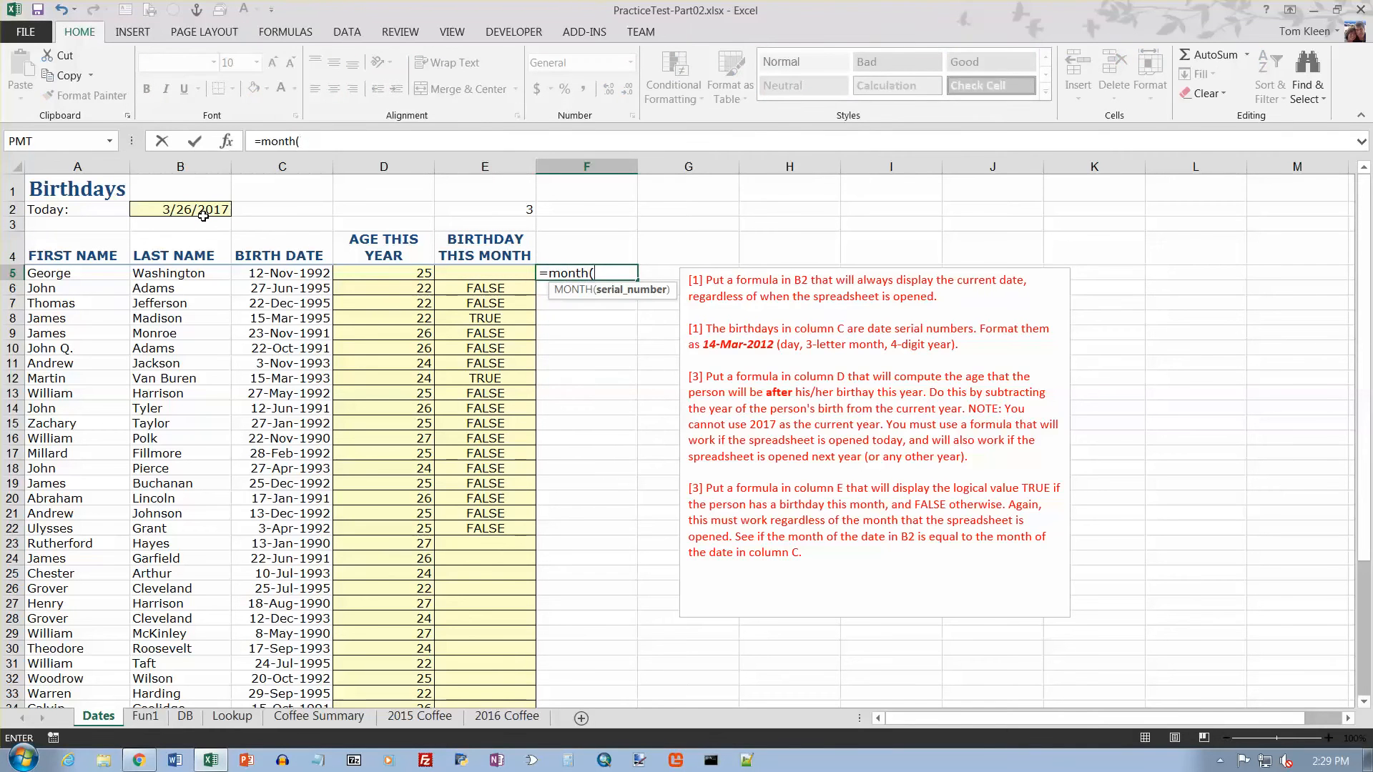
{"action": "left_click", "coordinate": [275, 275]}
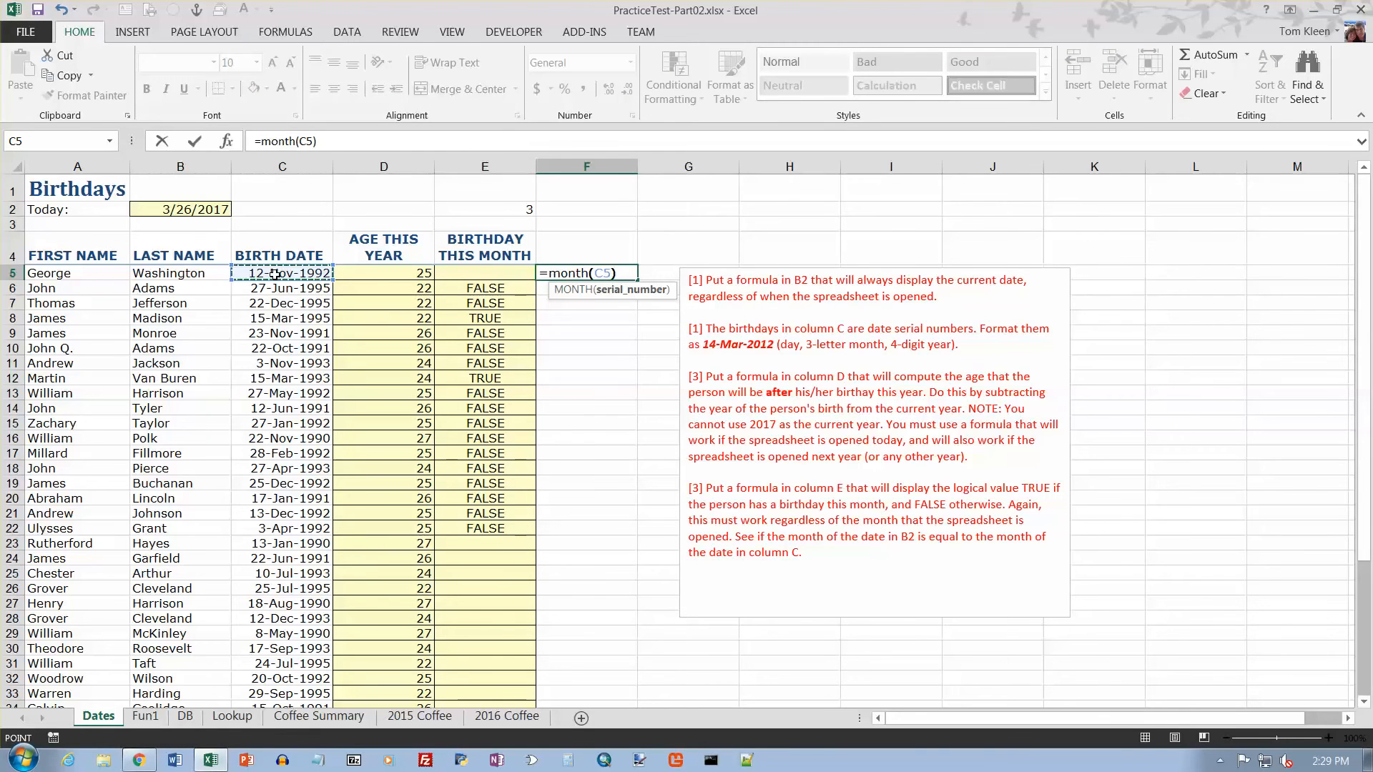
{"action": "key", "text": "Return"}
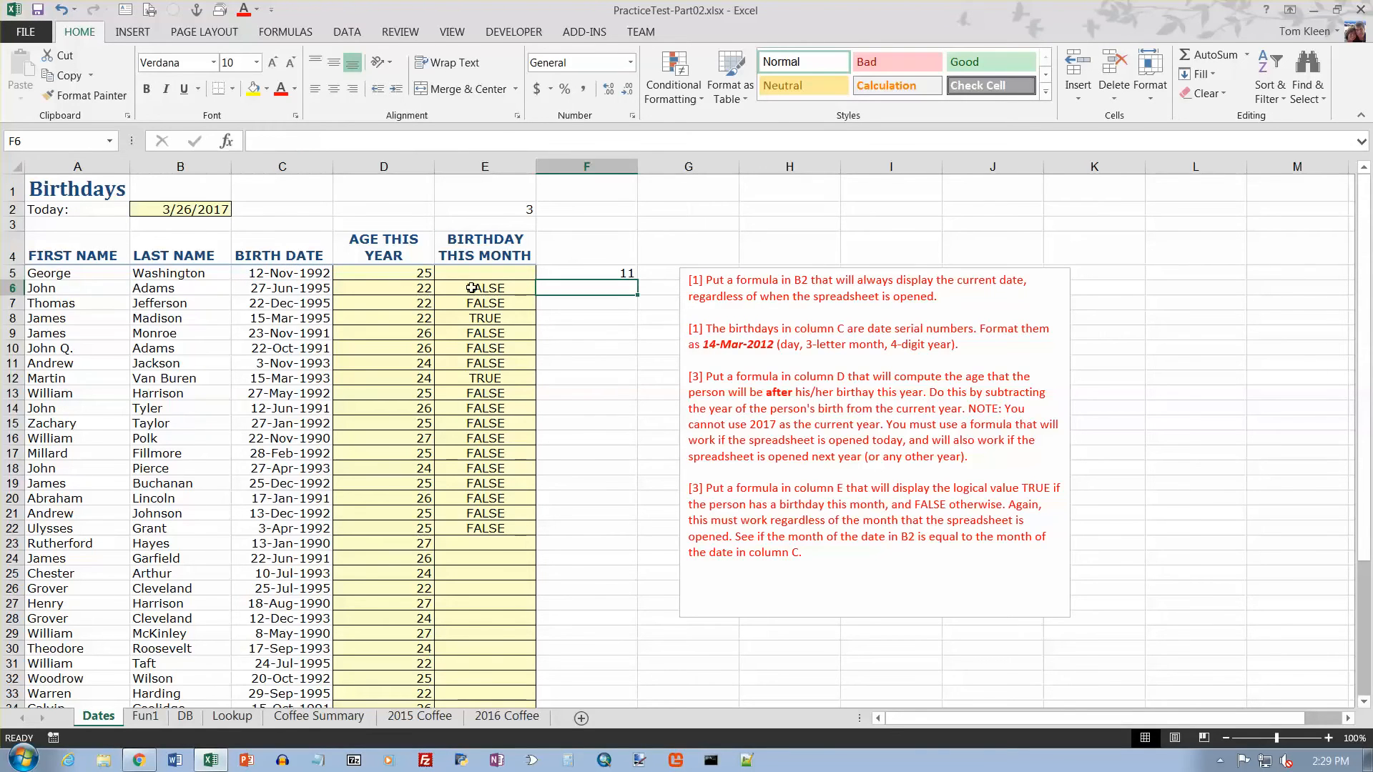
Enter =$E$2=F5 in cell E5 to compare the current month with the first person's birth month
{"action": "left_click", "coordinate": [479, 277]}
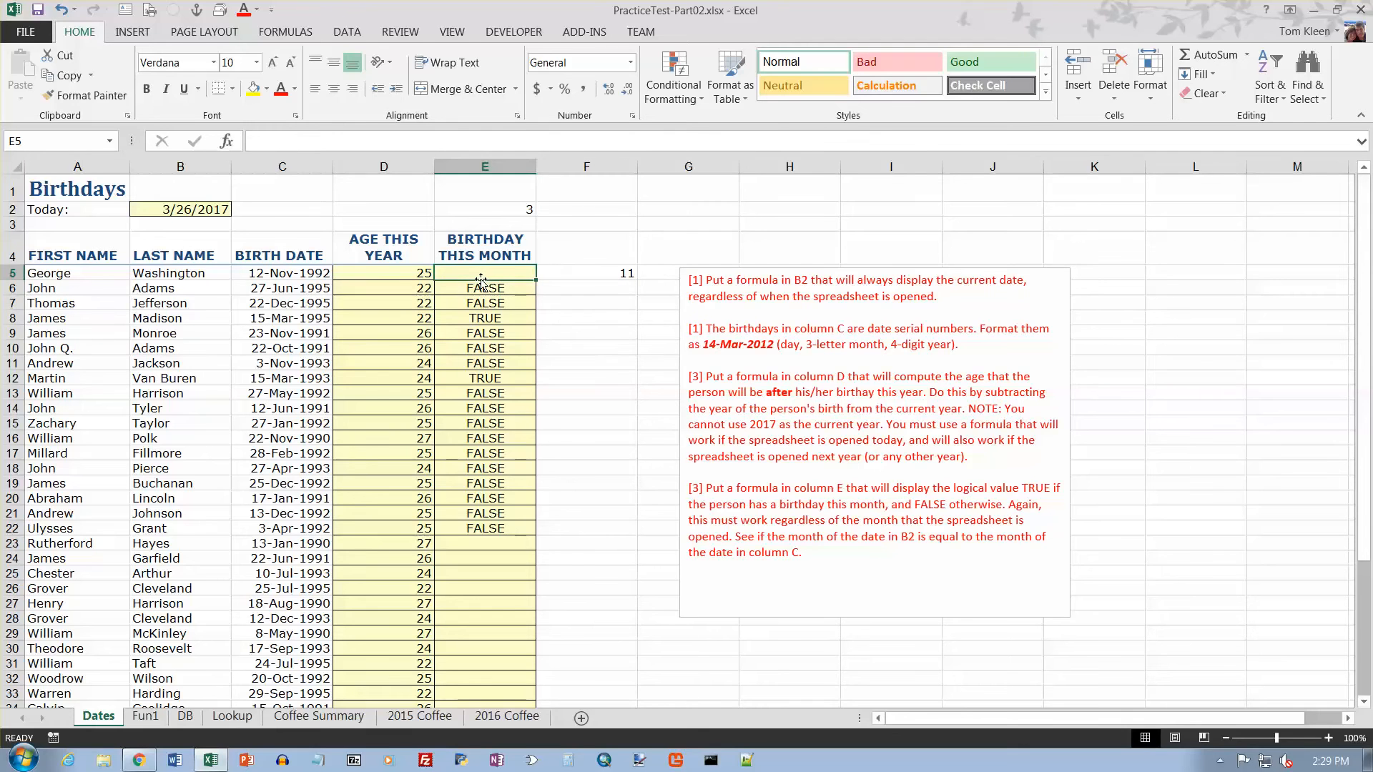
{"action": "type", "text": "=e"}
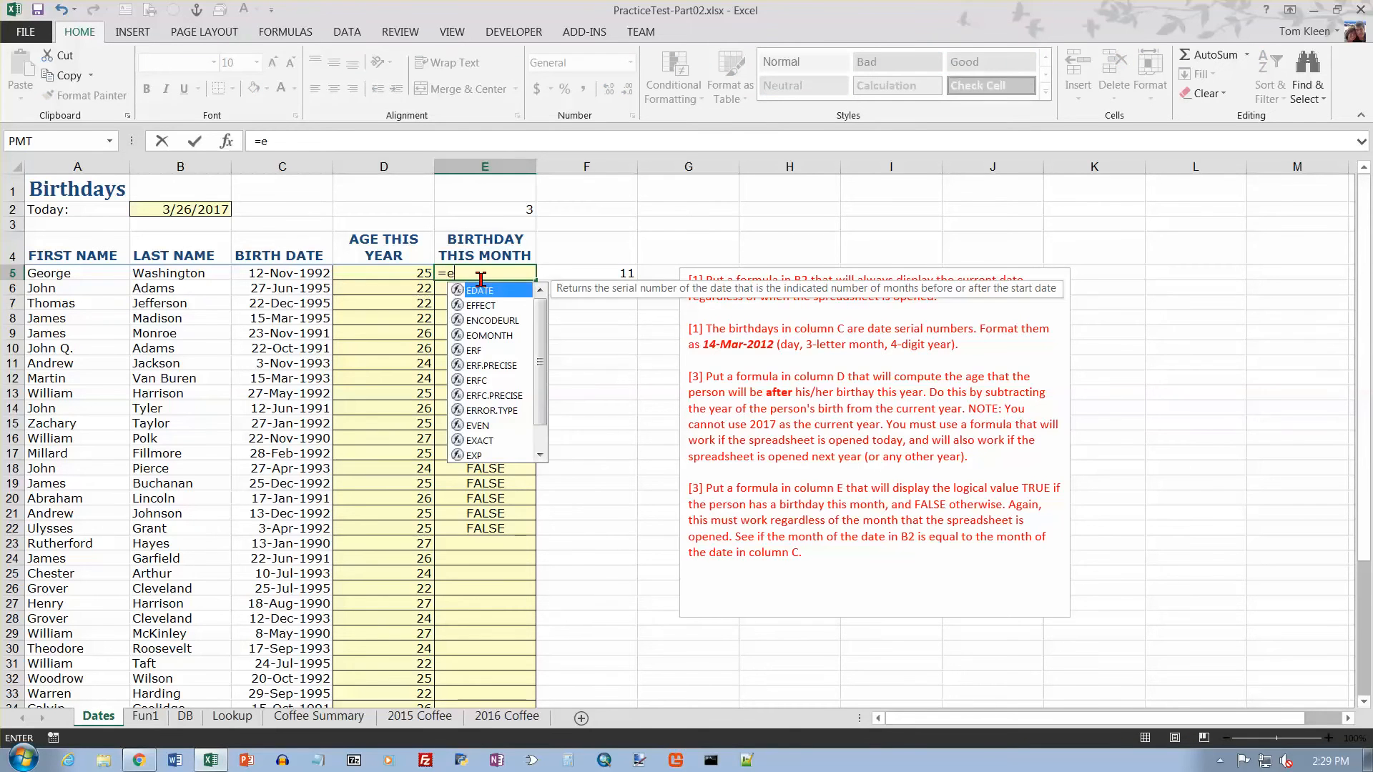
{"action": "type", "text": "2"}
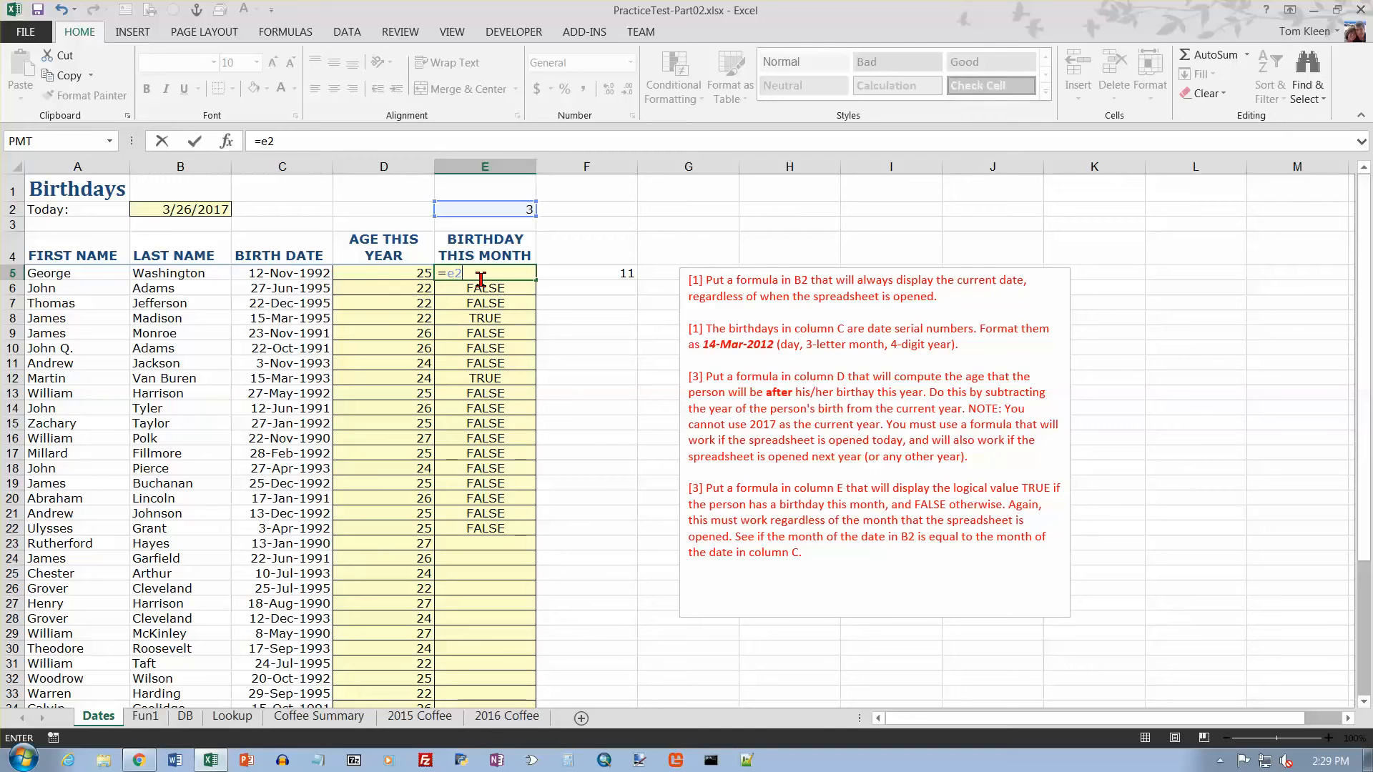
{"action": "key", "text": "F4"}
{"action": "type", "text": "="}
{"action": "key", "text": "Right"}
{"action": "key", "text": "Escape"}
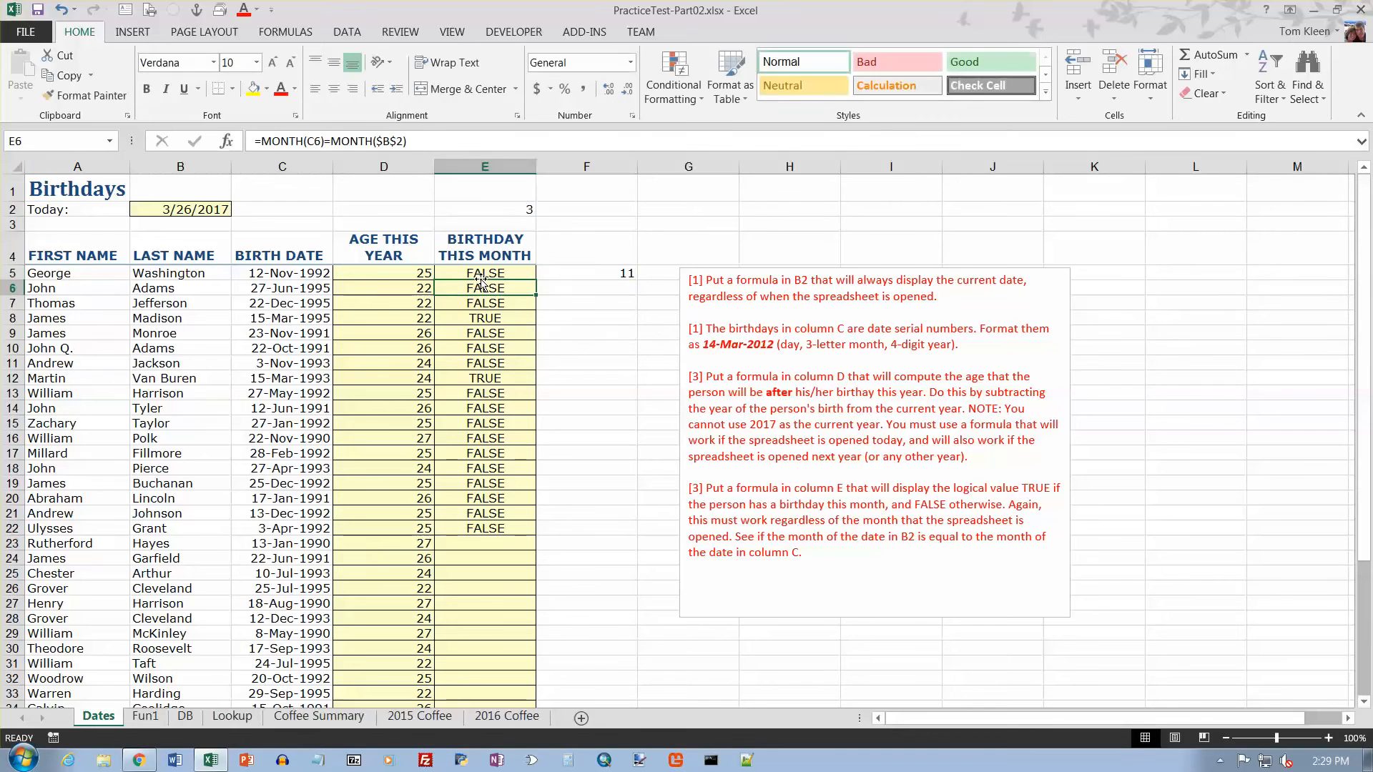
{"action": "key", "text": "Return"}
Fill the month comparison formula from E5 down to E47 and inspect the cell references in E8's formula
{"action": "left_click", "coordinate": [504, 272]}
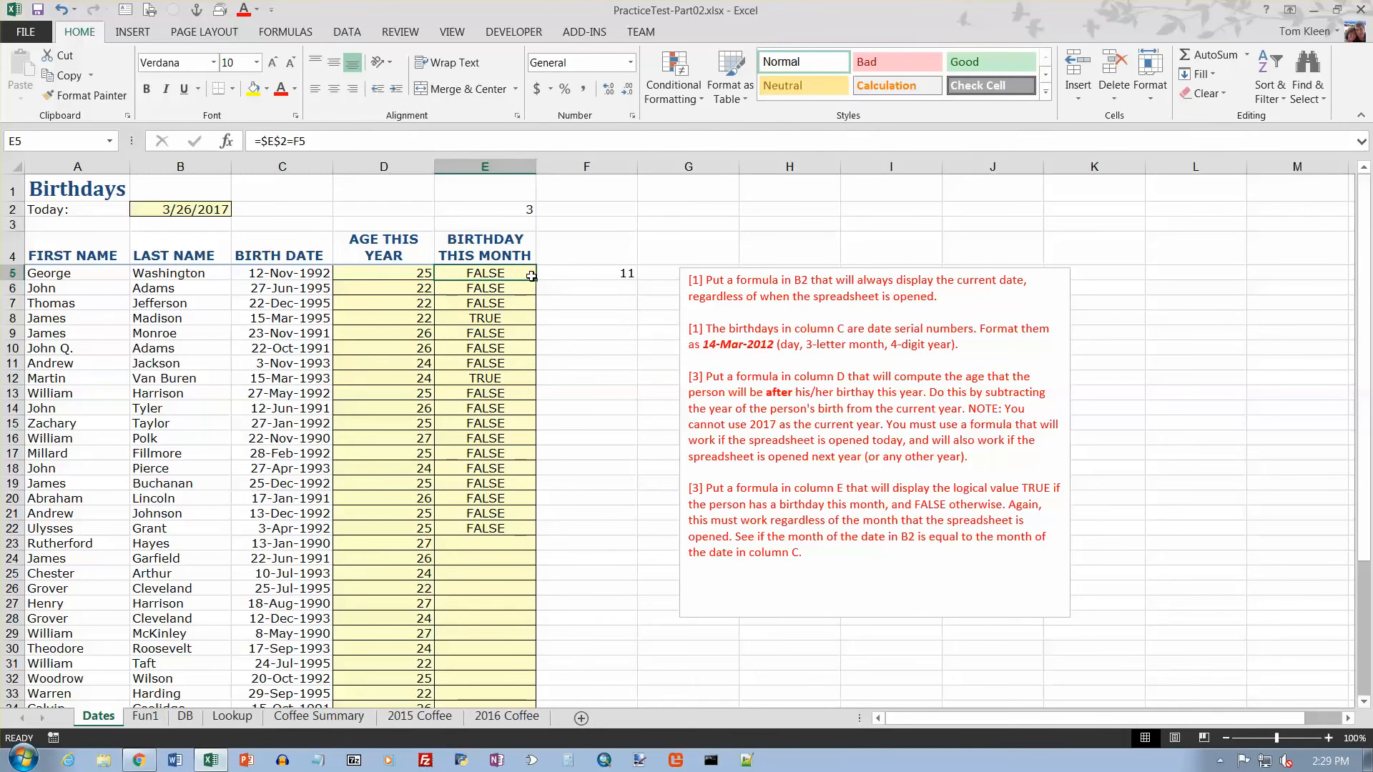
{"action": "left_click_drag", "start_coordinate": [531, 277], "coordinate": [525, 678]}
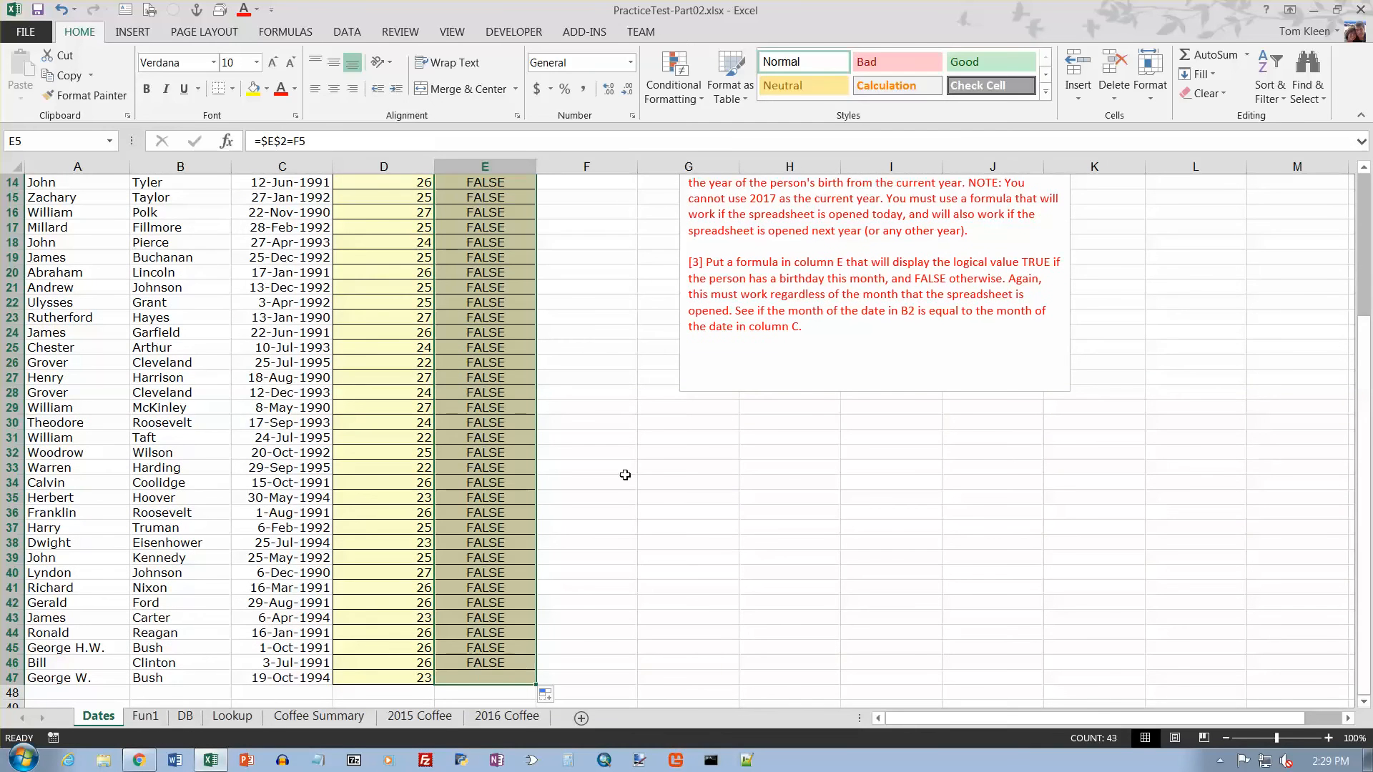
{"action": "scroll", "coordinate": [622, 447], "scroll_direction": "up", "scroll_amount": 5}
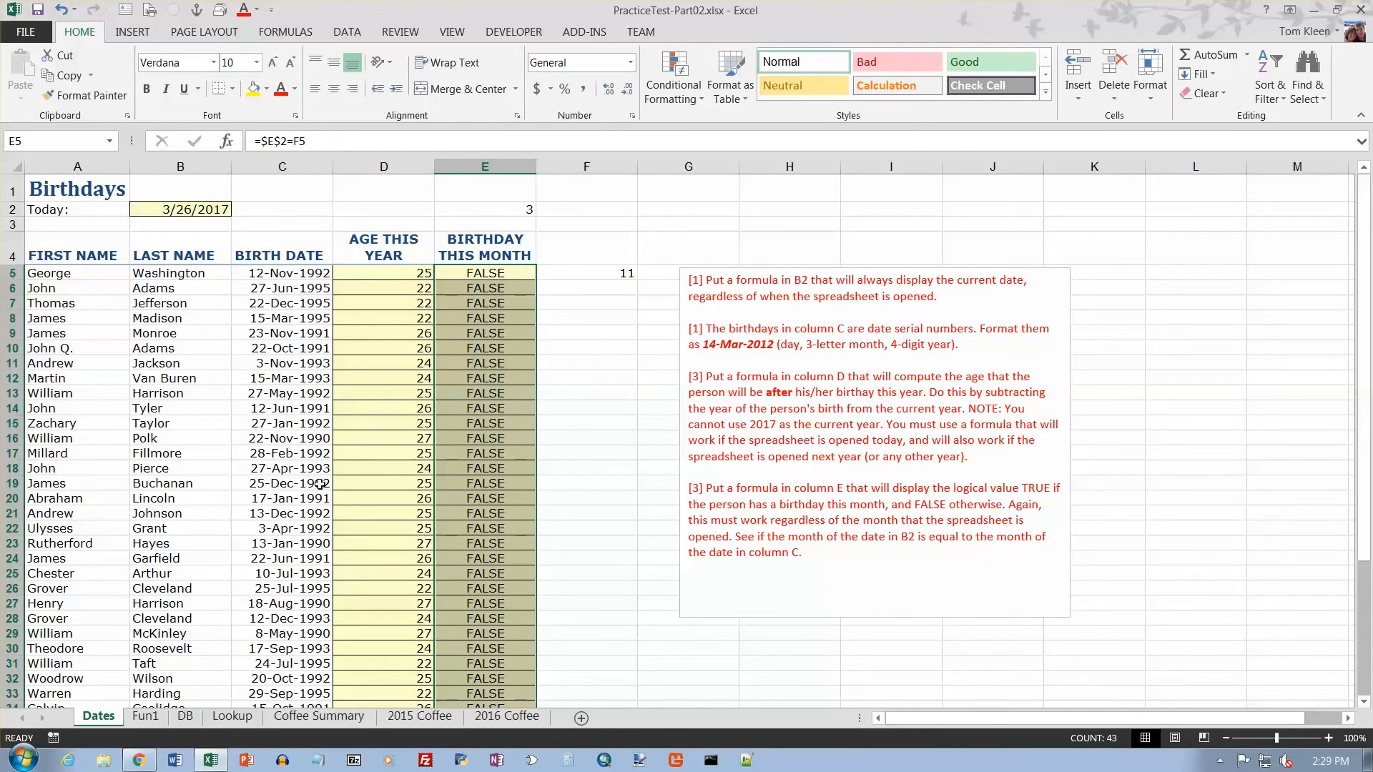
{"action": "left_click", "coordinate": [307, 322]}
{"action": "left_click", "coordinate": [497, 322]}
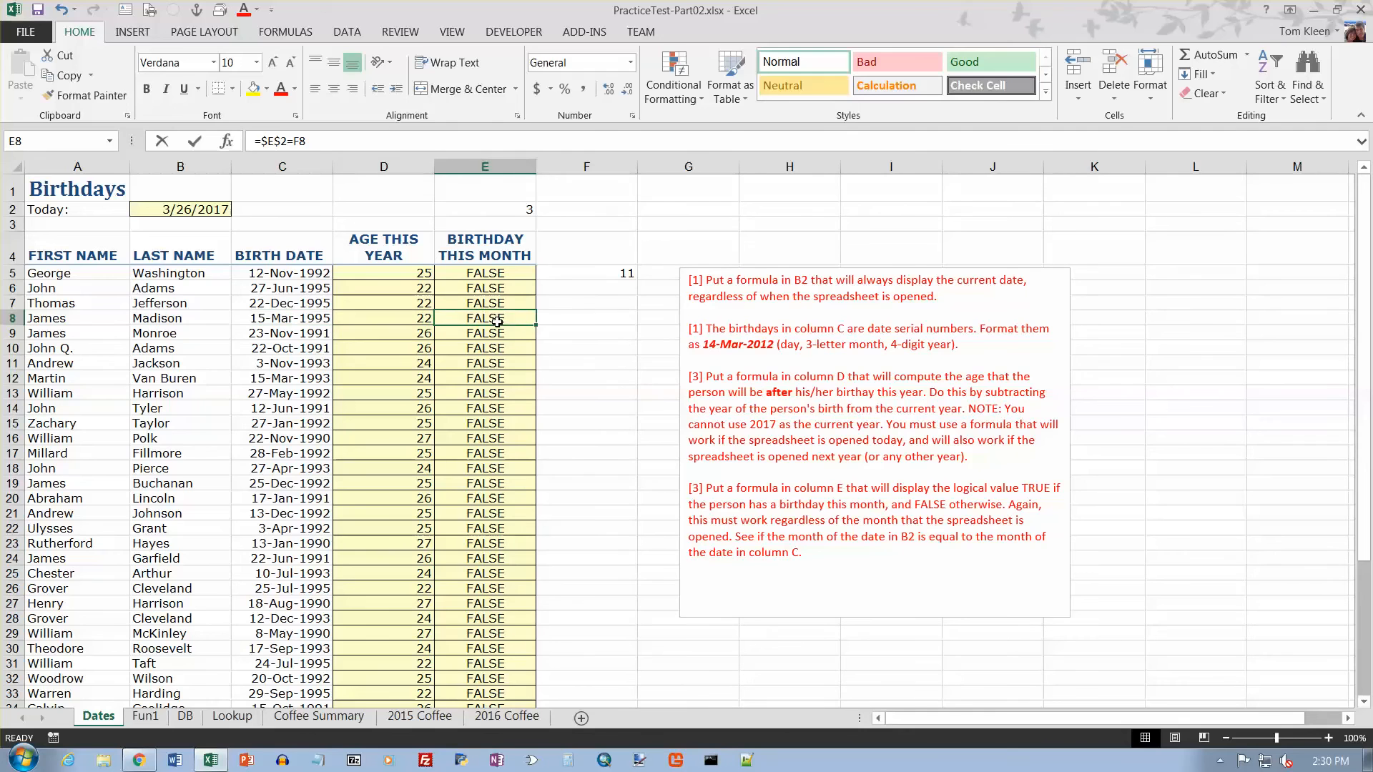
{"action": "double_click", "coordinate": [497, 321]}
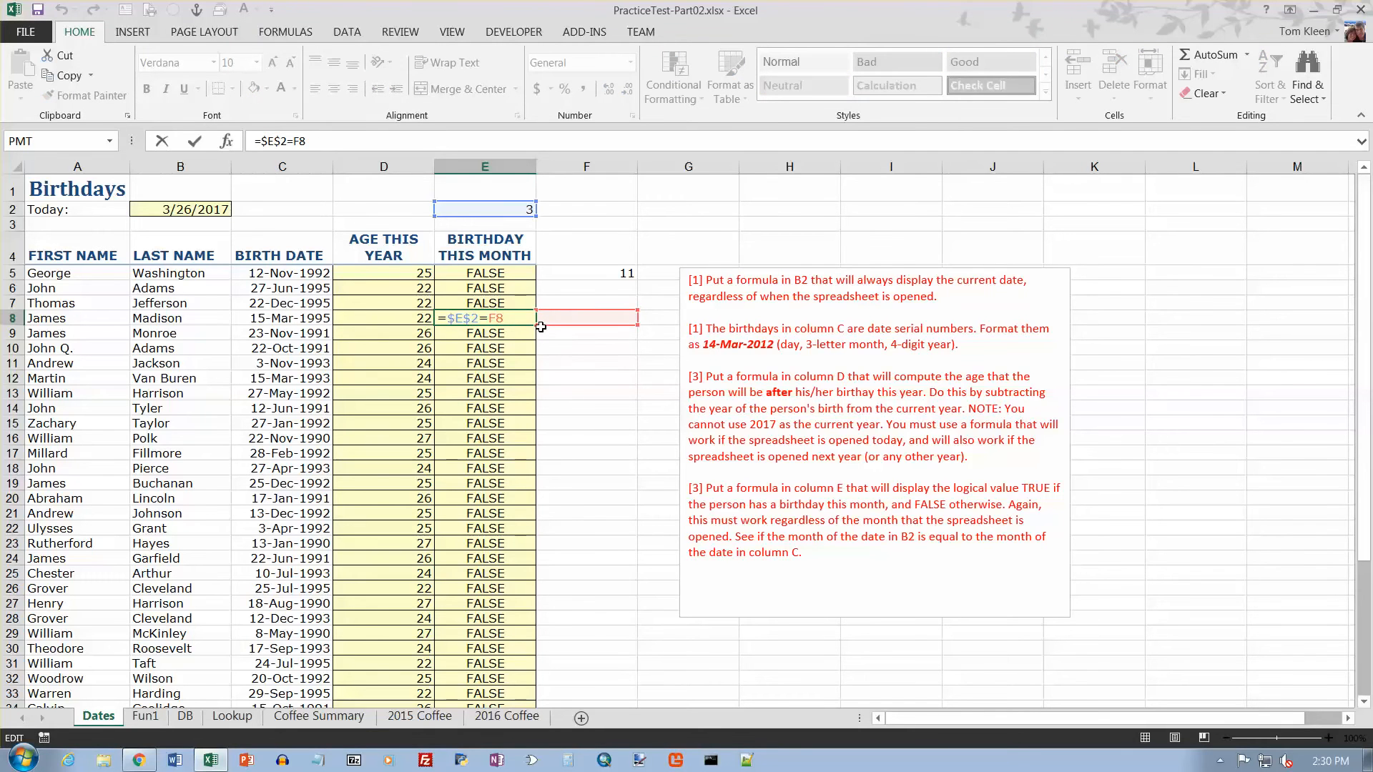
{"action": "key", "text": "Escape"}
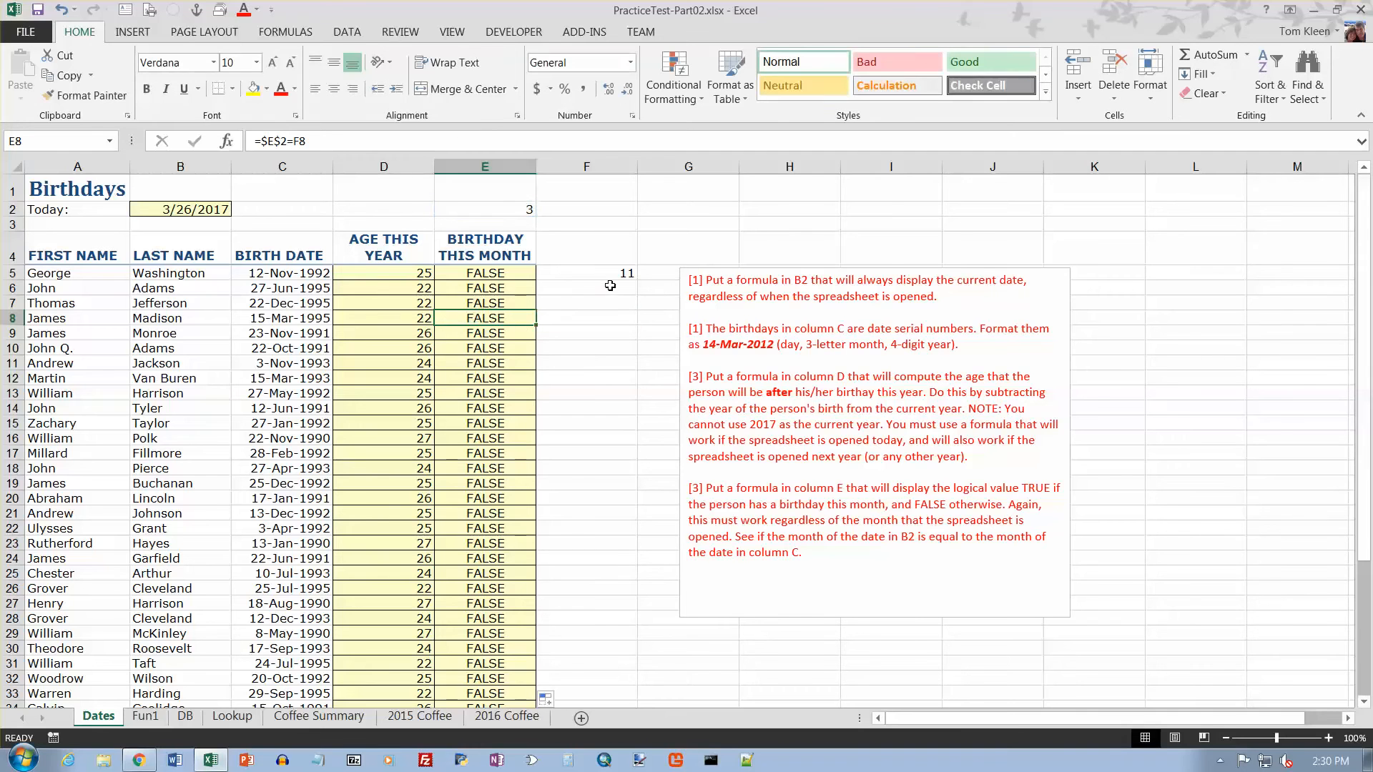
Fill the birth-month helper formula from F5 down to F47 and check the comparison results in E8 and E12
{"action": "left_click", "coordinate": [628, 273]}
{"action": "mouse_move", "coordinate": [635, 278]}
{"action": "left_mouse_down"}
{"action": "mouse_move", "coordinate": [637, 565]}
{"action": "mouse_move", "coordinate": [658, 715]}
{"action": "mouse_move", "coordinate": [679, 756]}
{"action": "mouse_move", "coordinate": [647, 653]}
{"action": "mouse_move", "coordinate": [653, 669]}
{"action": "left_mouse_up"}
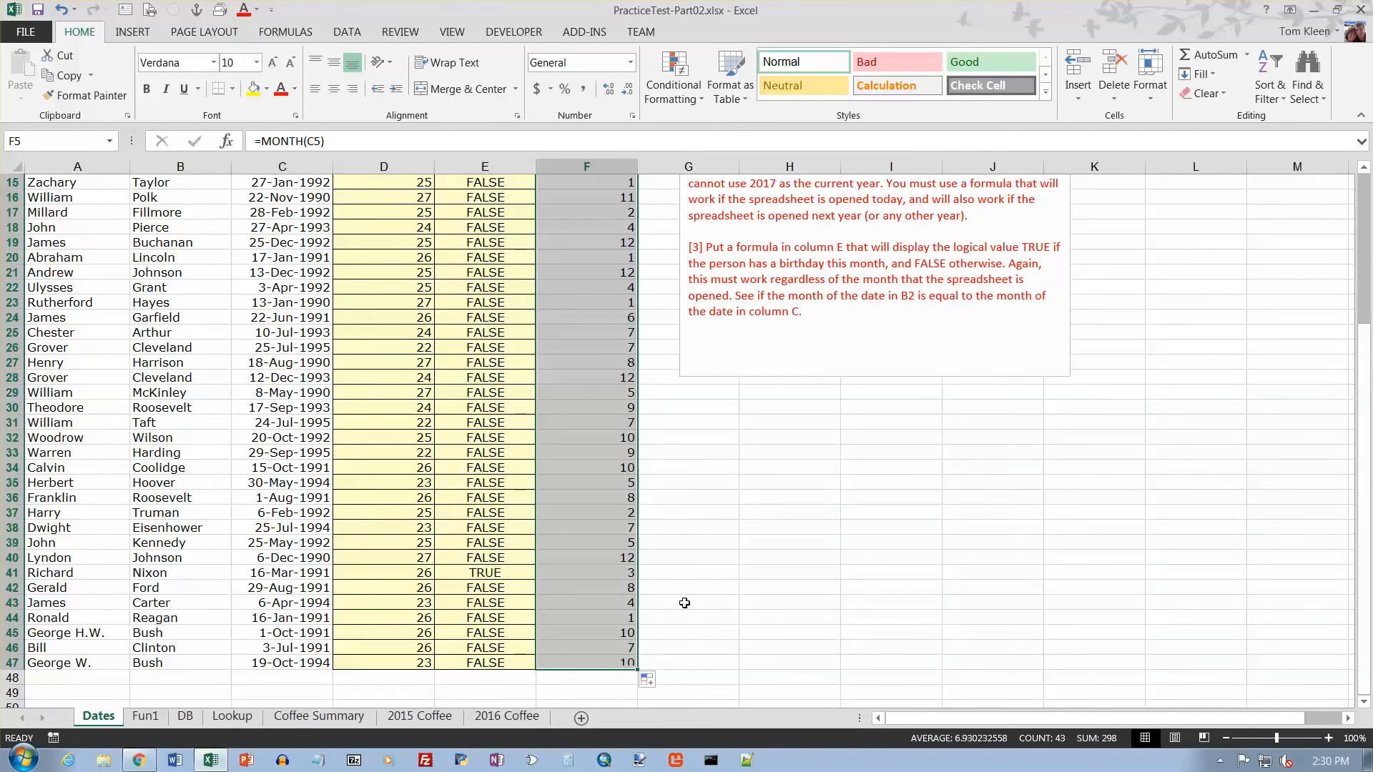
{"action": "scroll", "coordinate": [680, 560], "scroll_direction": "up", "scroll_amount": 5}
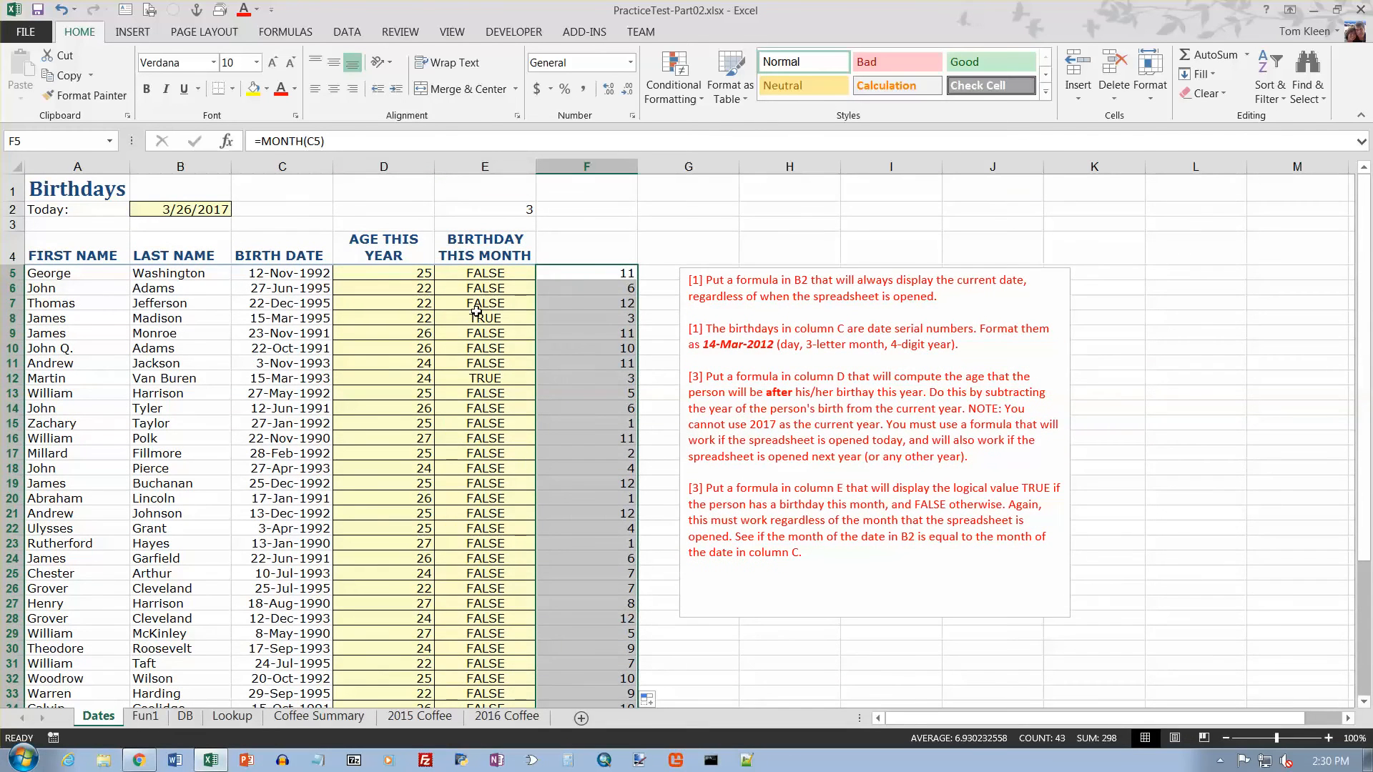
{"action": "left_click", "coordinate": [478, 317]}
{"action": "left_click", "coordinate": [484, 376]}
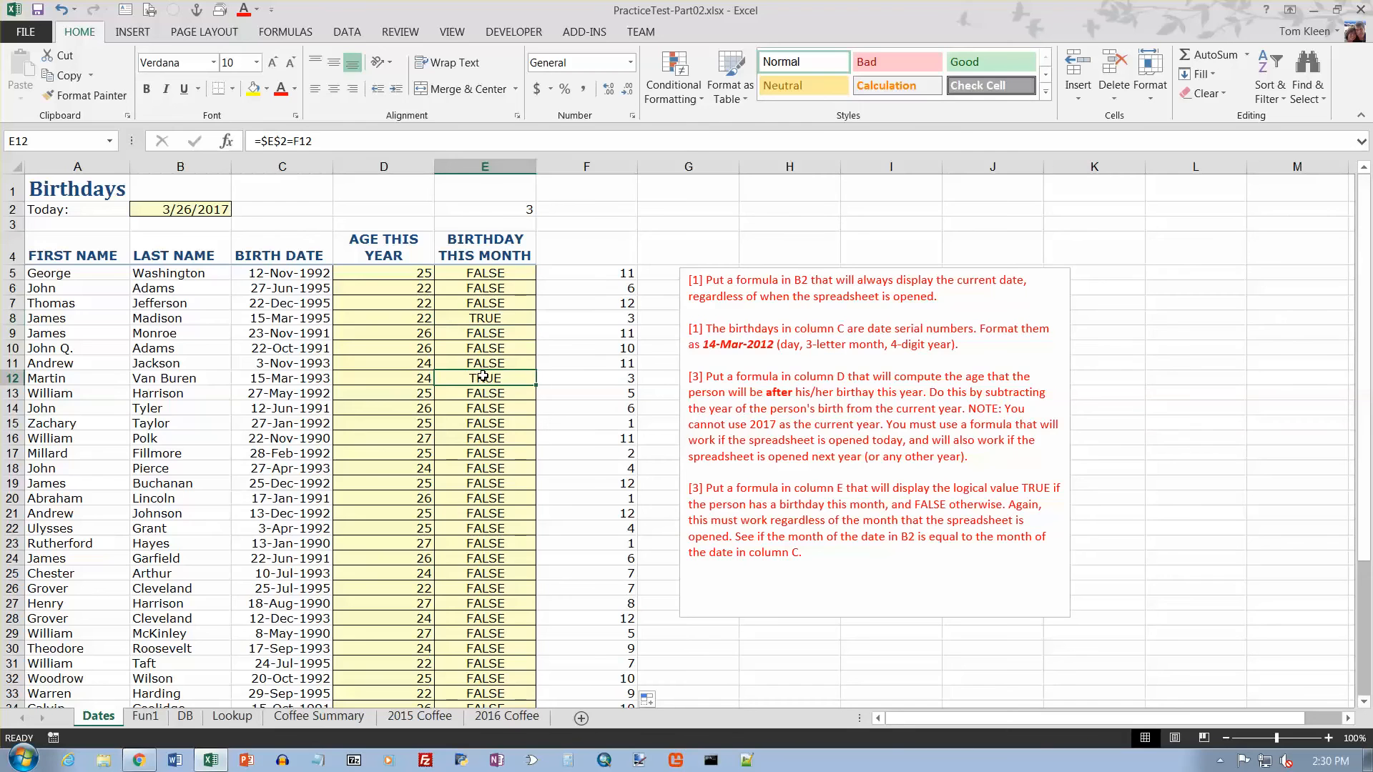
On the Fun1 sheet, enter an investment amount of 25000 in C1 and a regular payment of 0 in C2
{"action": "key", "text": "ctrl+Page_Down"}
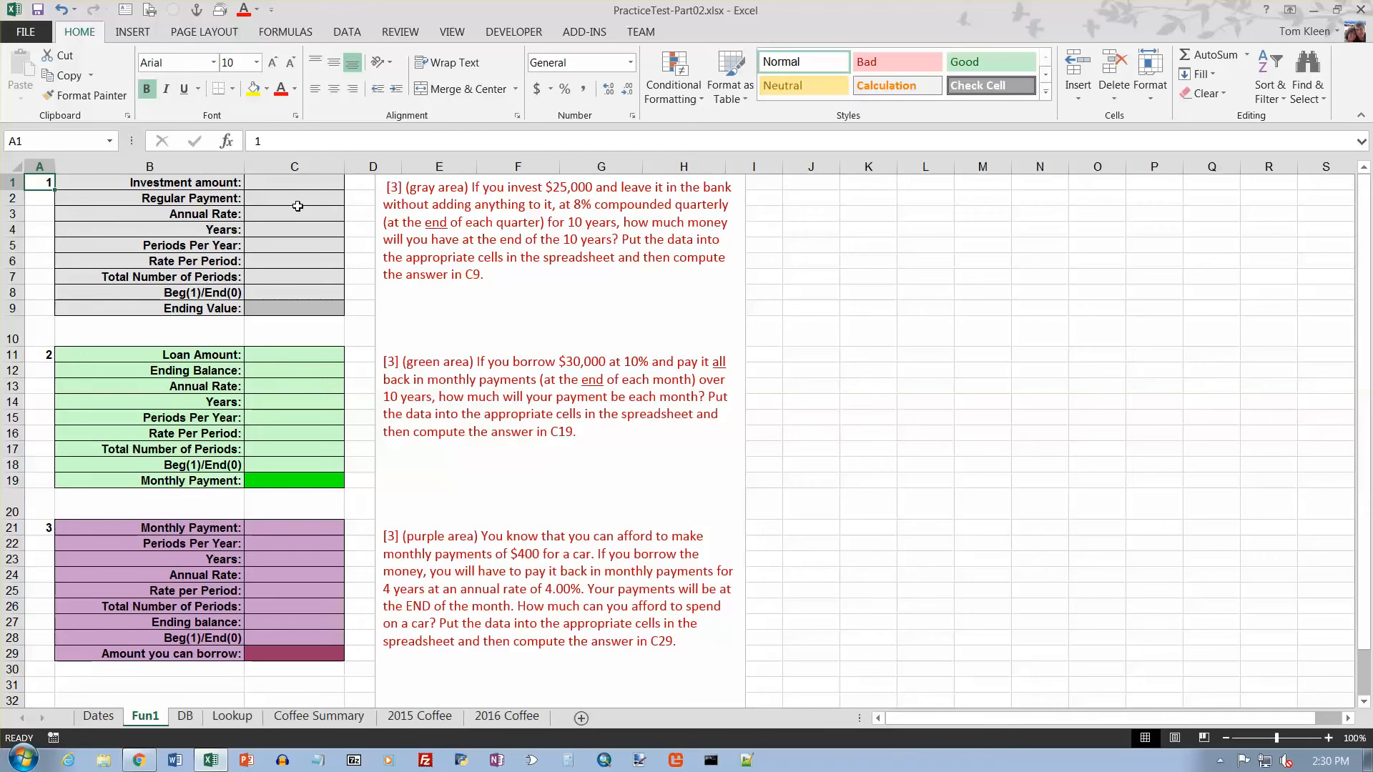
{"action": "left_click", "coordinate": [294, 184]}
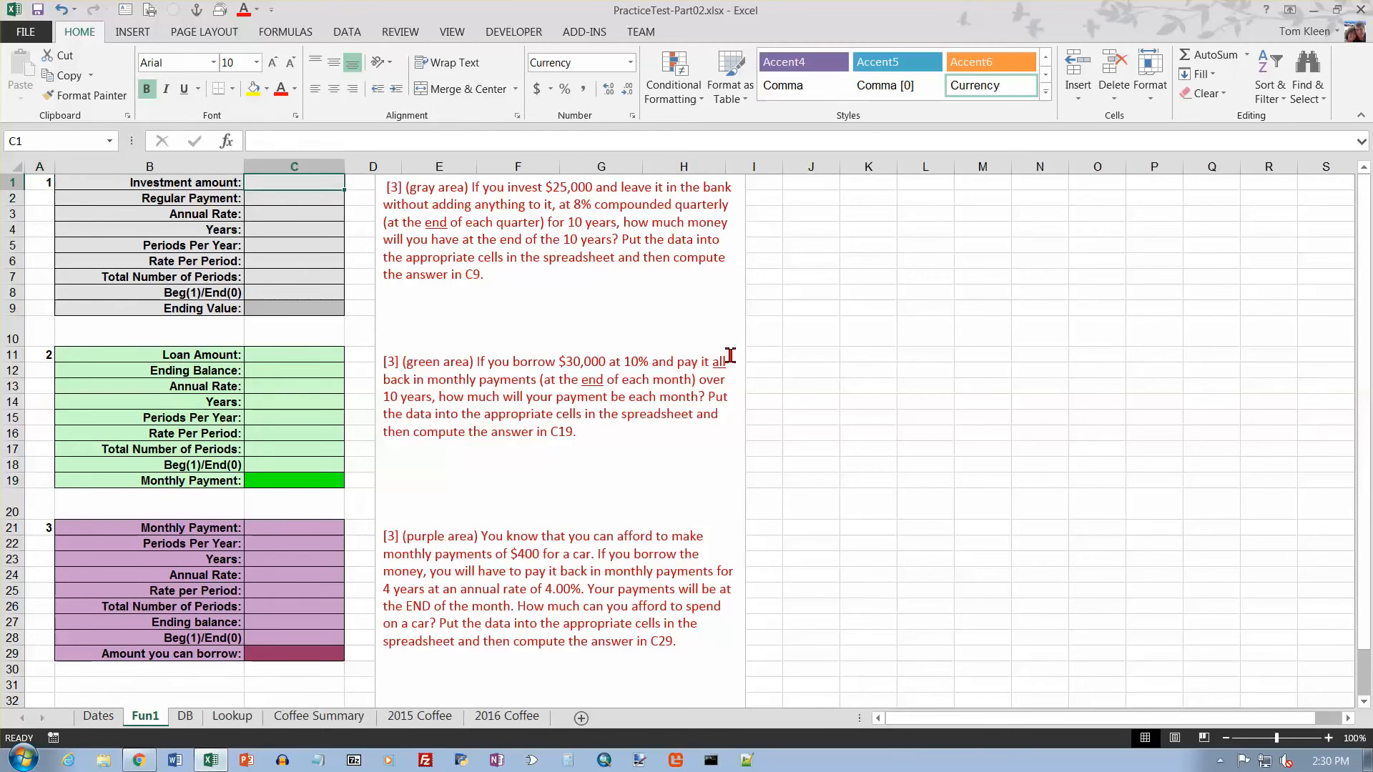
{"action": "type", "text": "25000"}
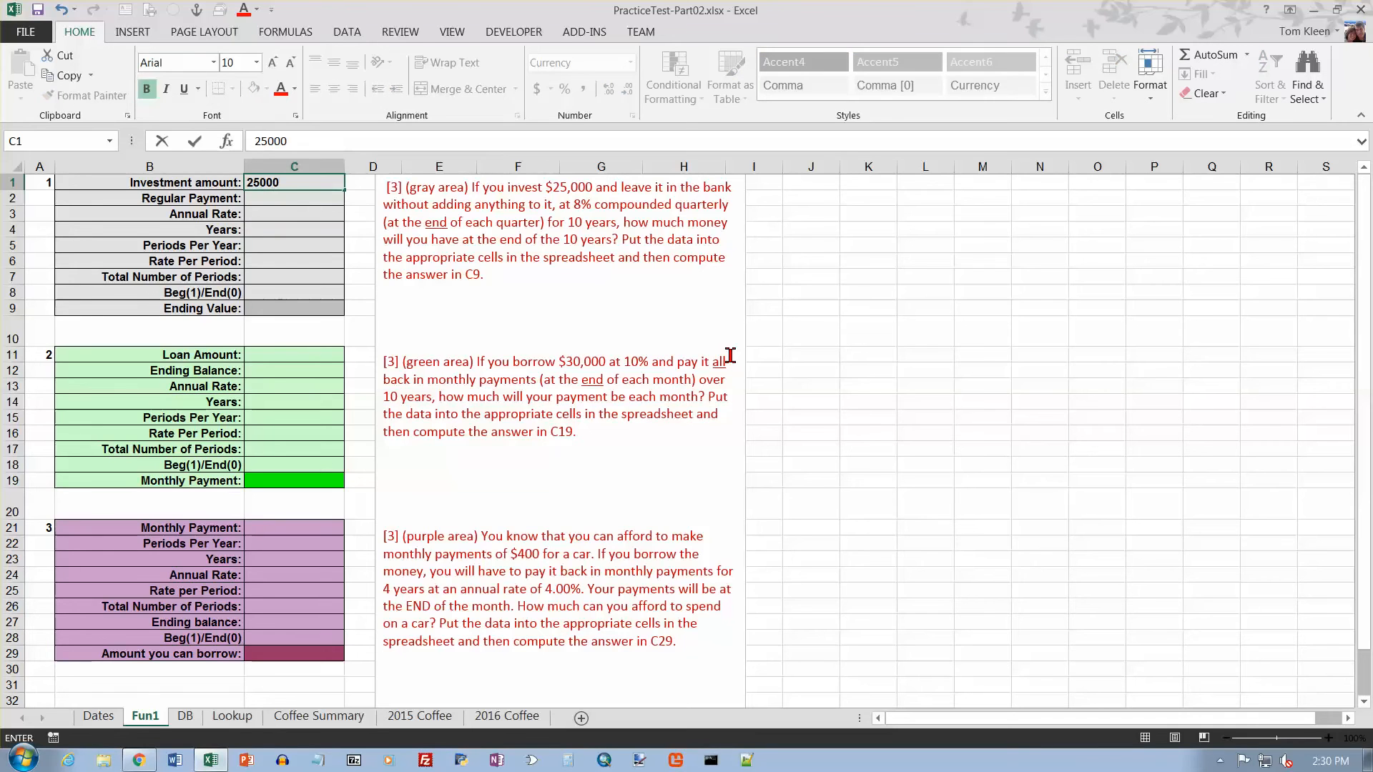
{"action": "key", "text": "Return"}
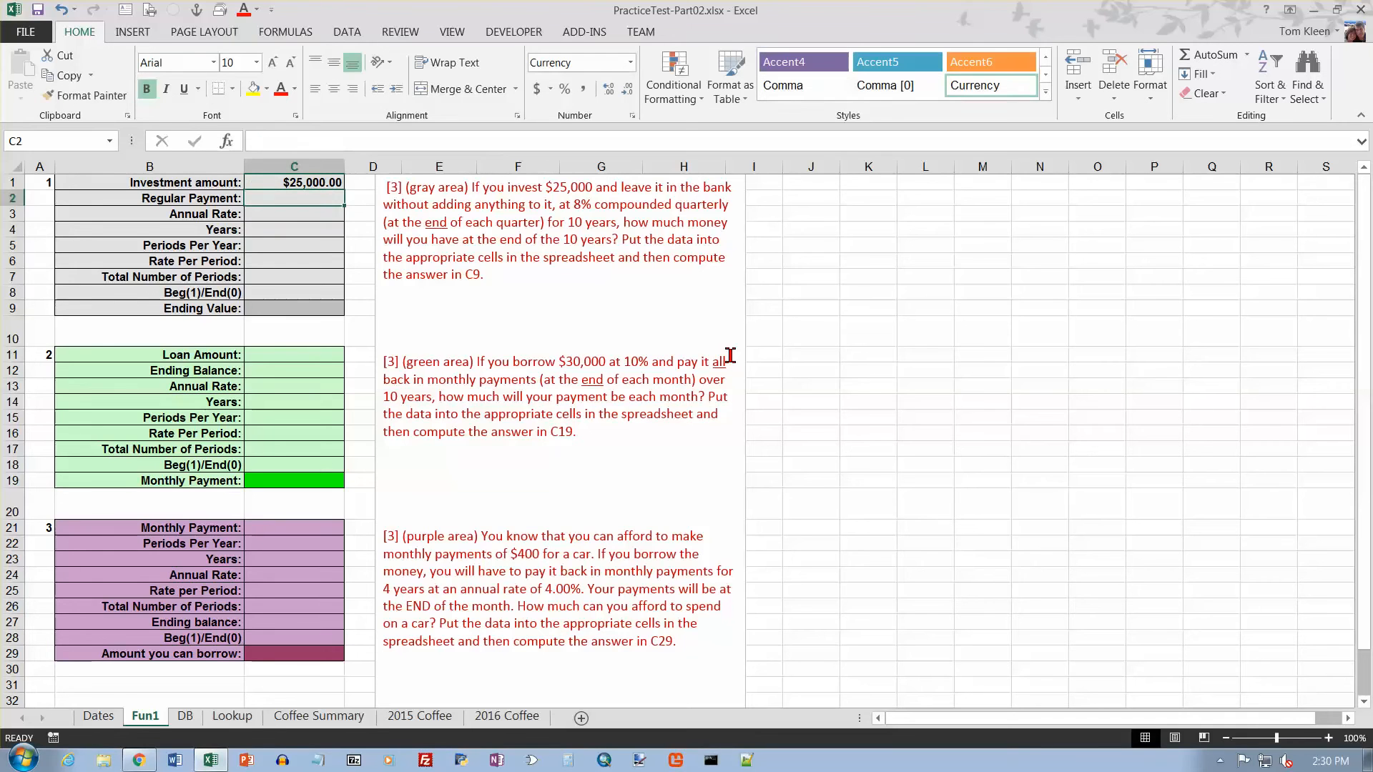
{"action": "type", "text": "0"}
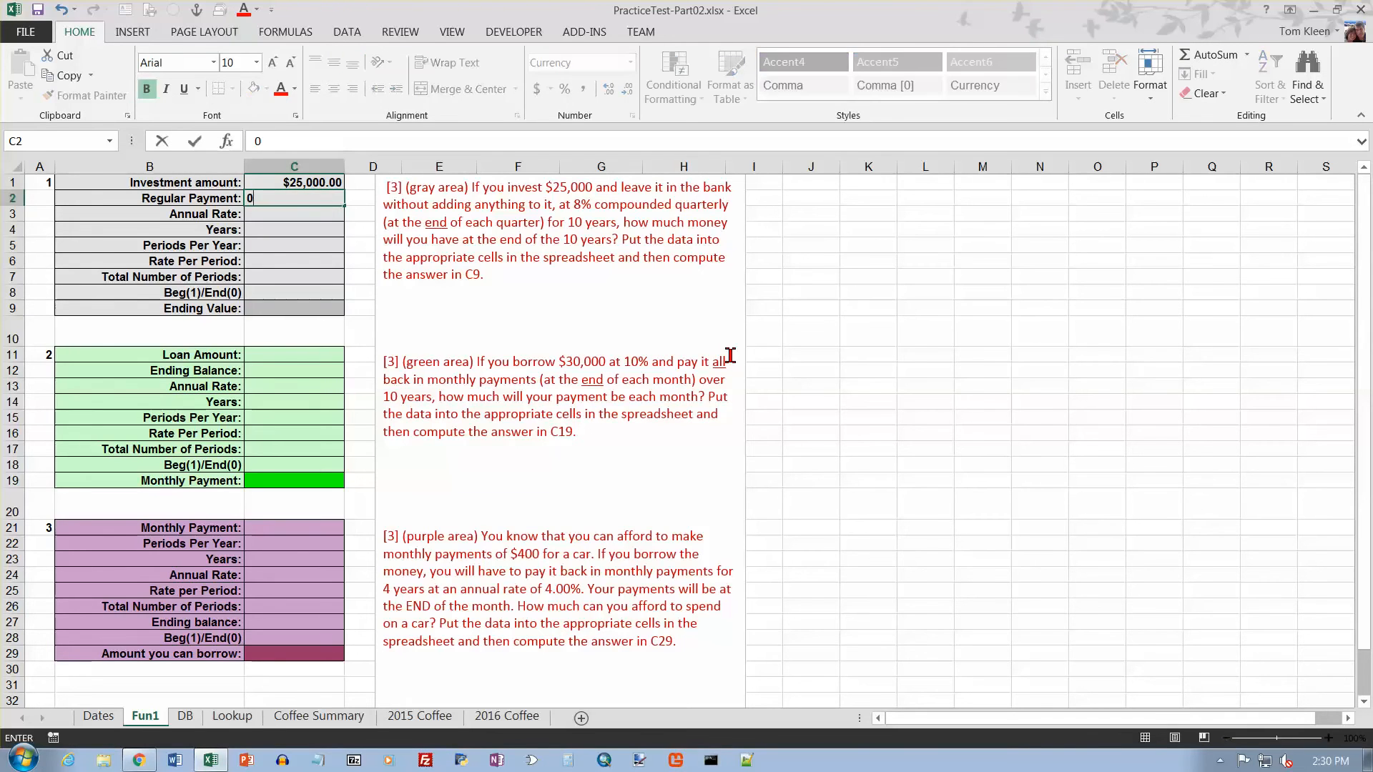
{"action": "key", "text": "Return"}
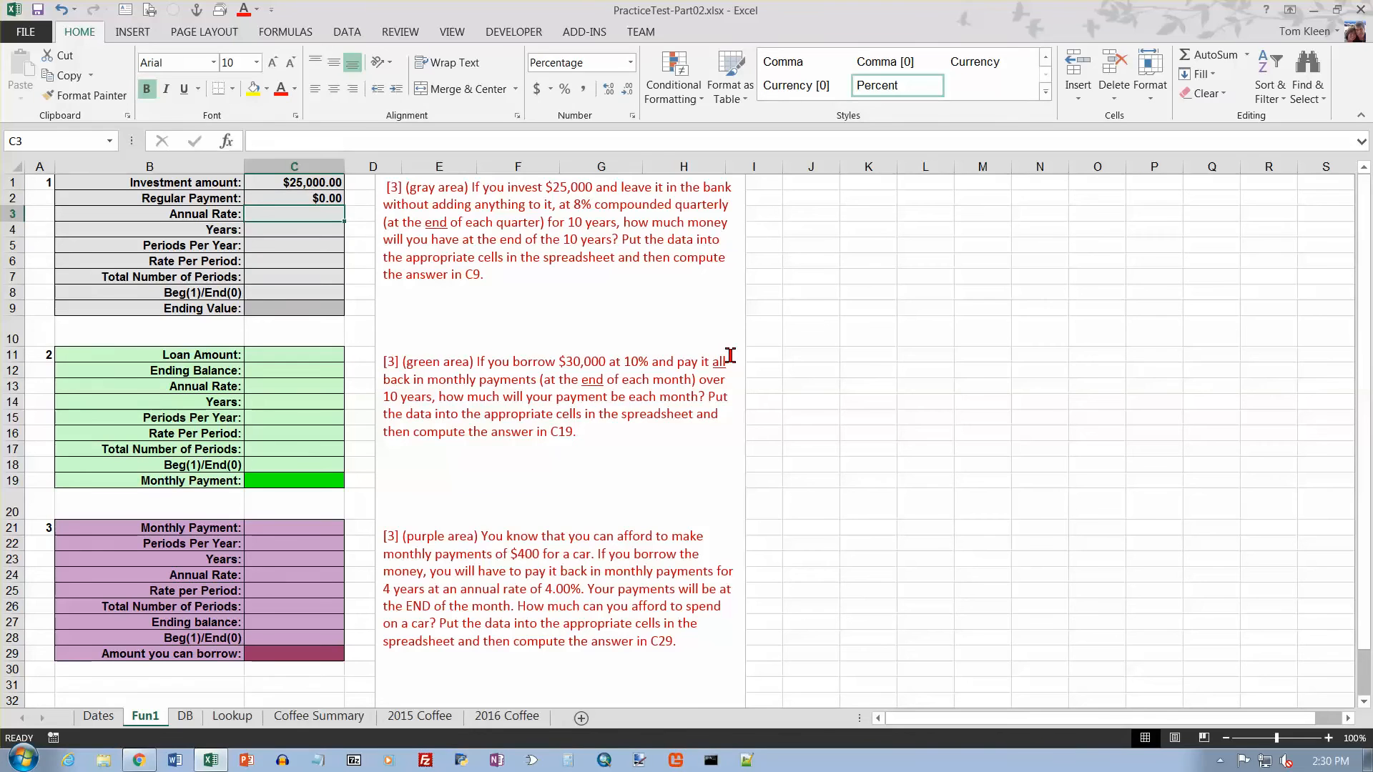
Enter an annual rate of 8%, 10 years and 4 periods per year in cells C3 to C5
{"action": "type", "text": "8"}
{"action": "key", "text": "Return"}
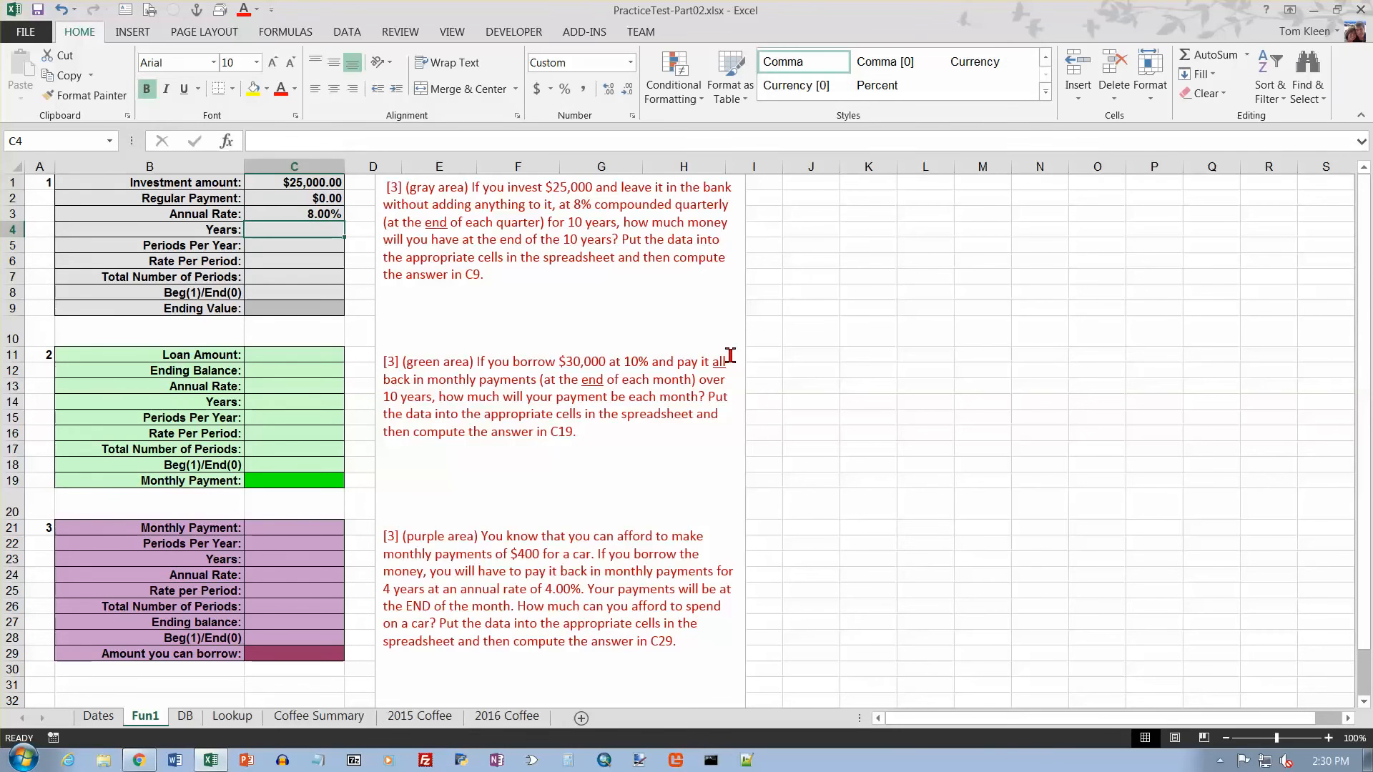
{"action": "type", "text": "10"}
{"action": "key", "text": "Return"}
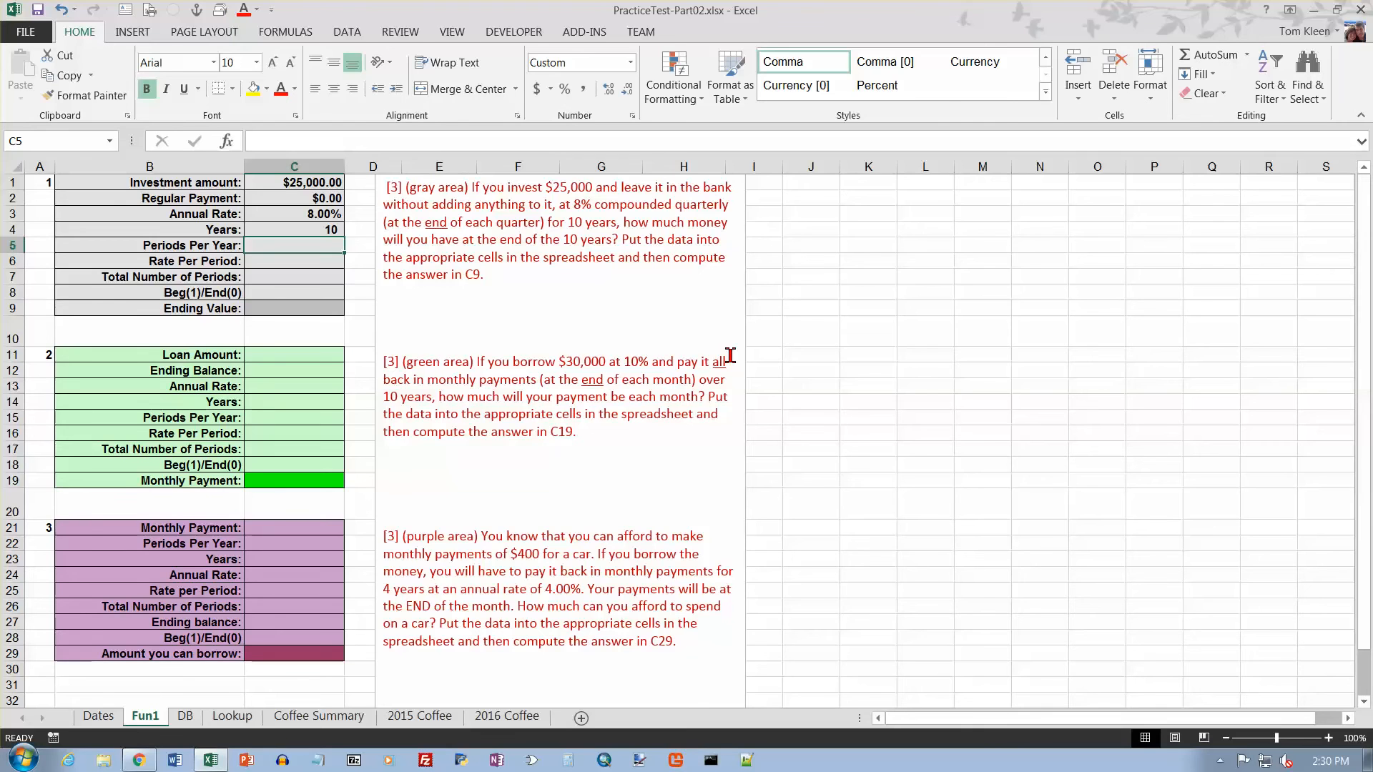
{"action": "type", "text": "4"}
{"action": "key", "text": "Return"}
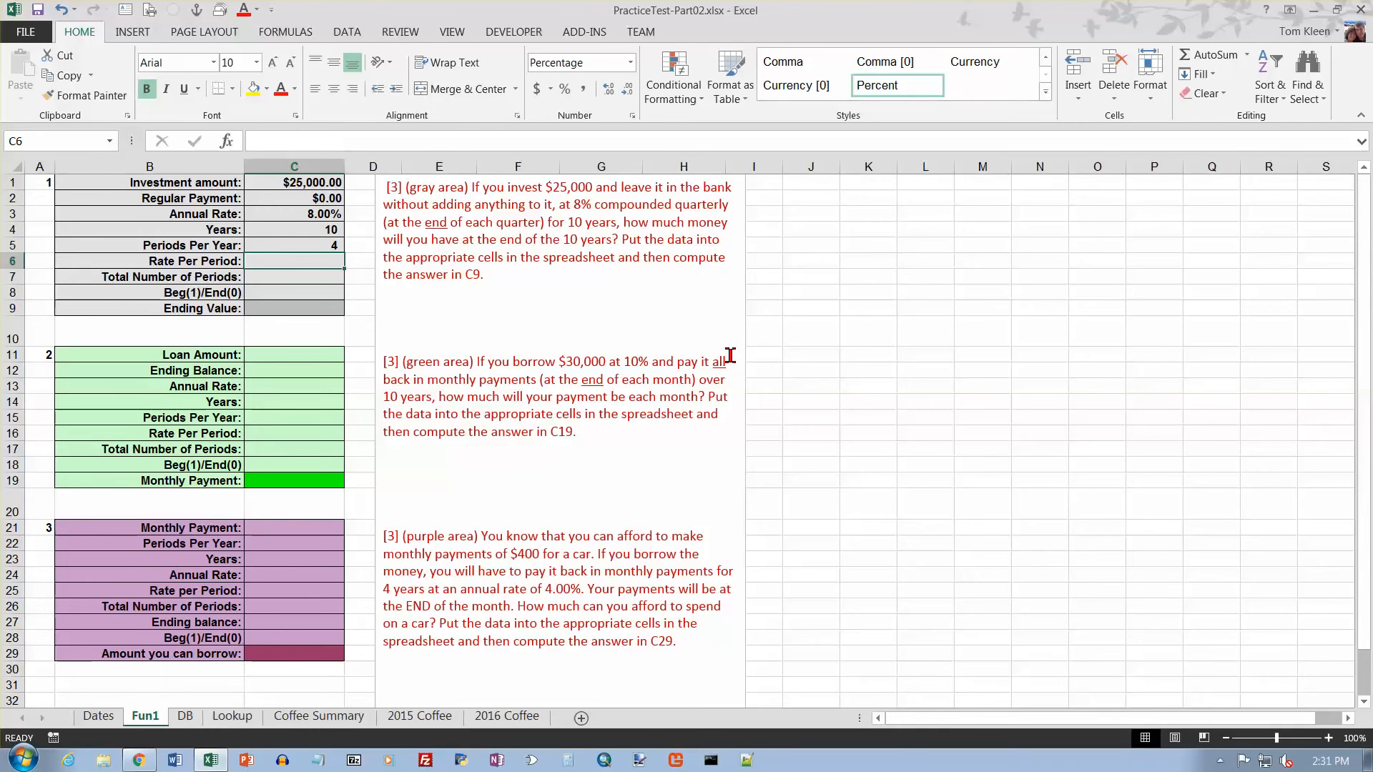
Calculate the investment's rate per period in C6 with the formula =C3/C5
{"action": "type", "text": "="}
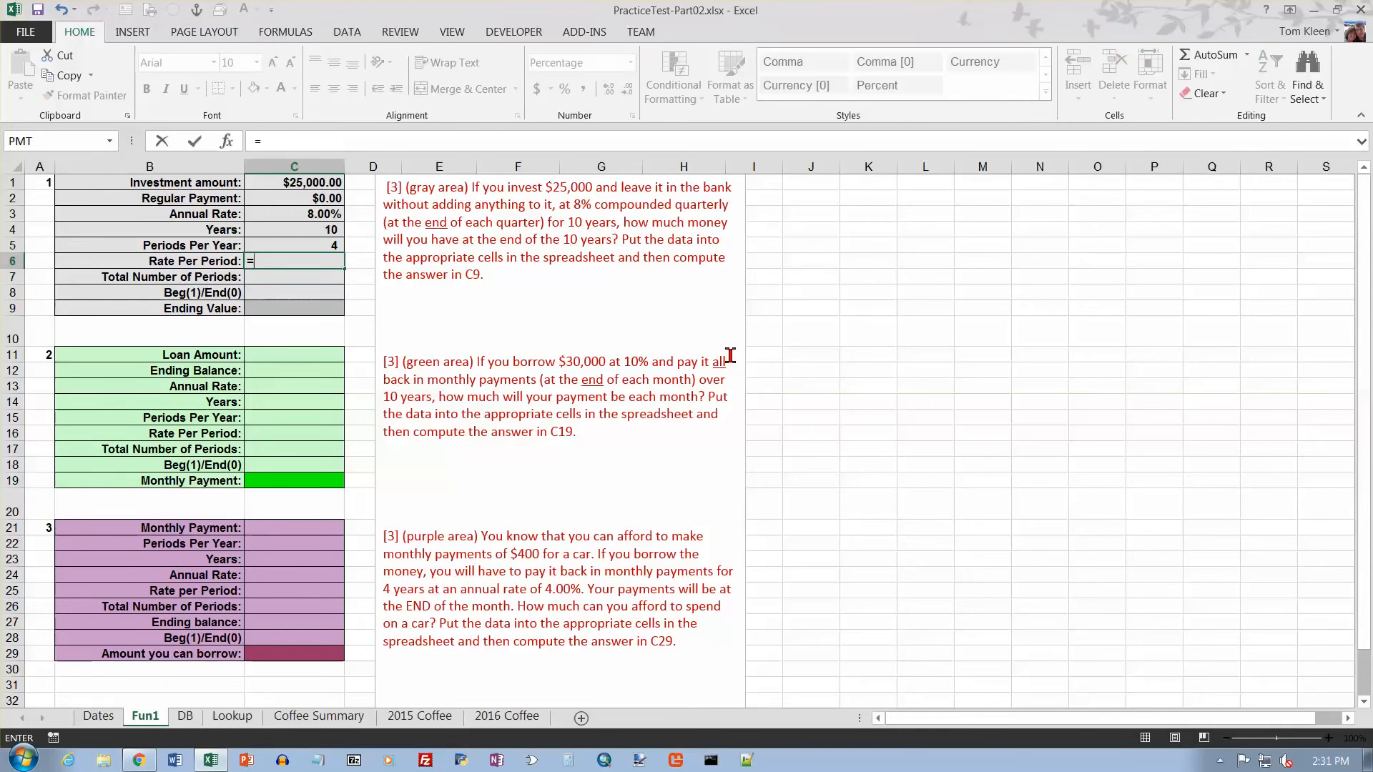
{"action": "key", "text": "Up"}
{"action": "key", "text": "Up"}
{"action": "key", "text": "Up"}
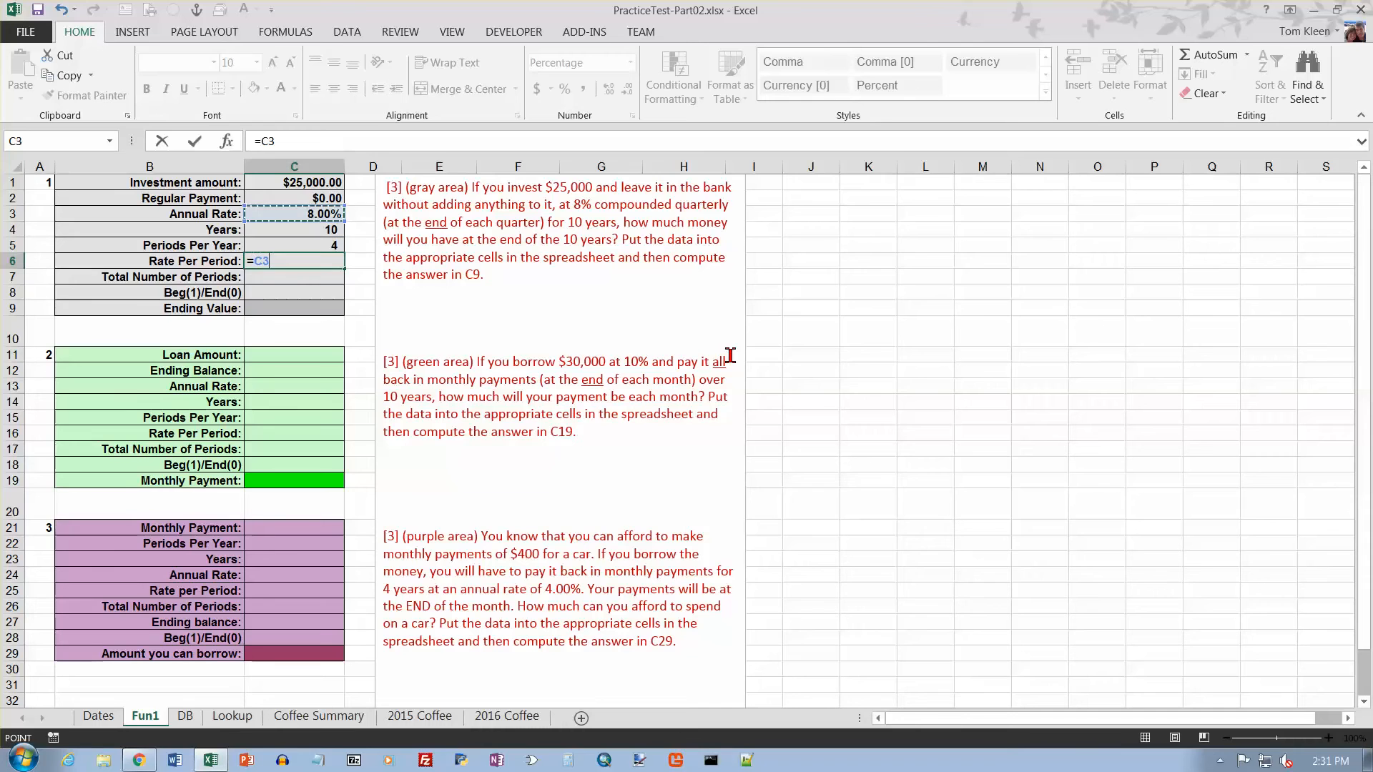
{"action": "type", "text": "/"}
{"action": "key", "text": "Up"}
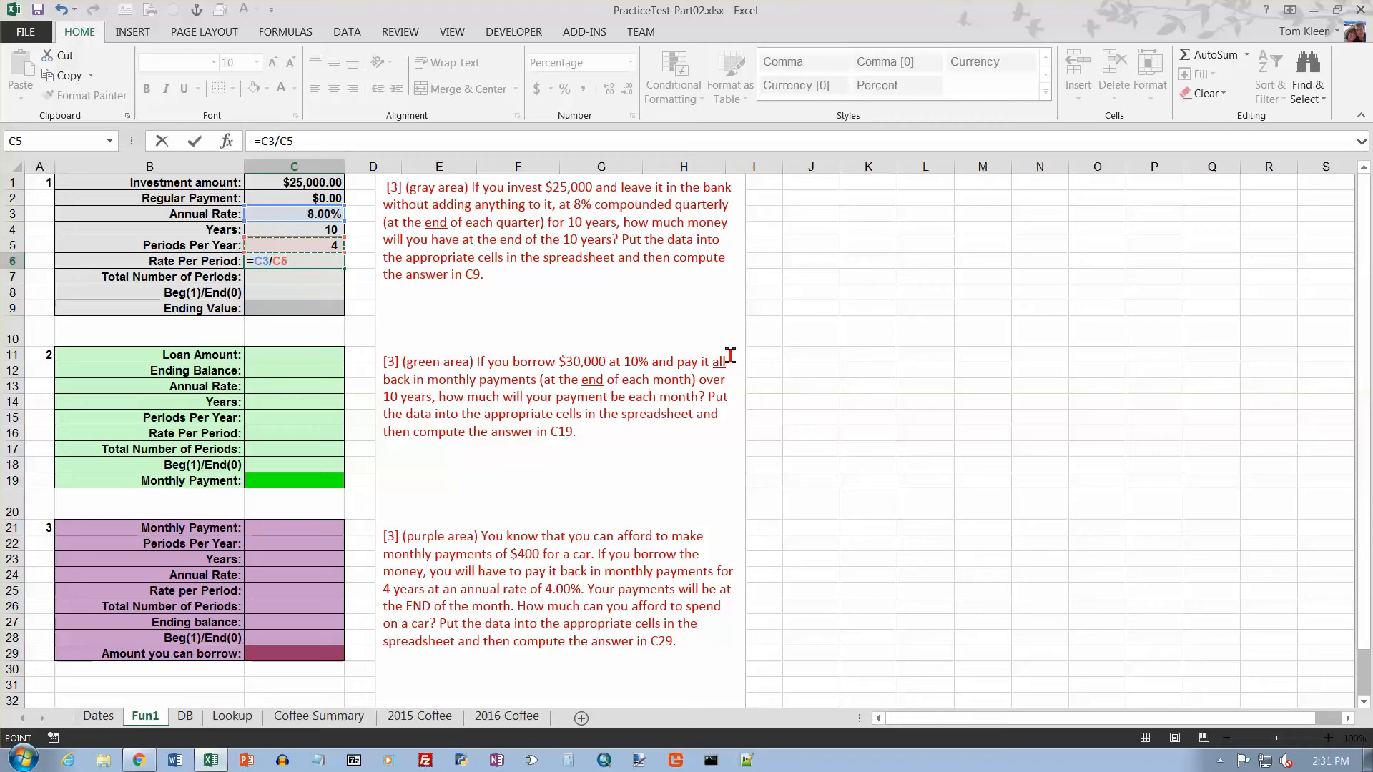
{"action": "key", "text": "Return"}
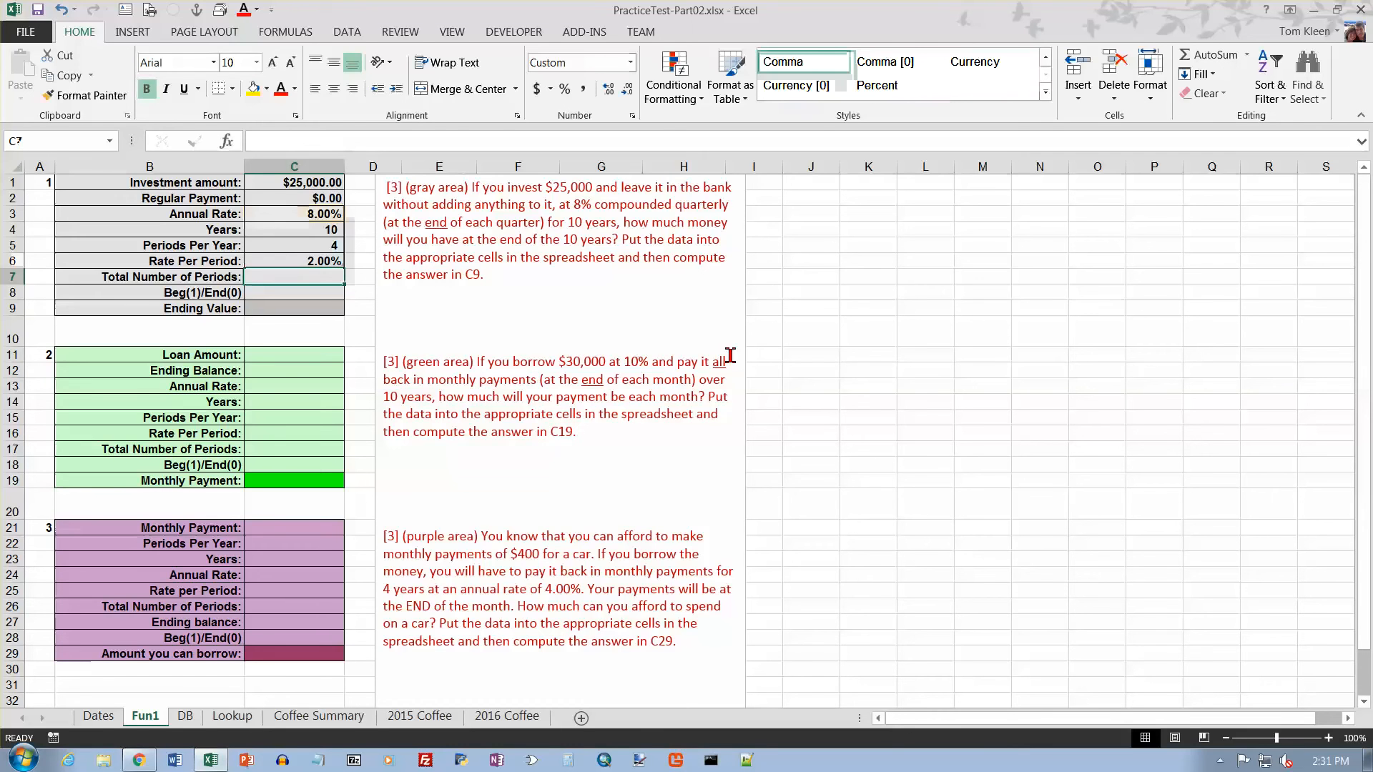
Calculate the investment's total number of periods in C7 with =C4*C5 and enter 0 in C8 for end-of-period timing
{"action": "type", "text": "="}
{"action": "key", "text": "Up"}
{"action": "key", "text": "Up"}
{"action": "key", "text": "Up"}
{"action": "type", "text": "*"}
{"action": "key", "text": "Up"}
{"action": "key", "text": "Up"}
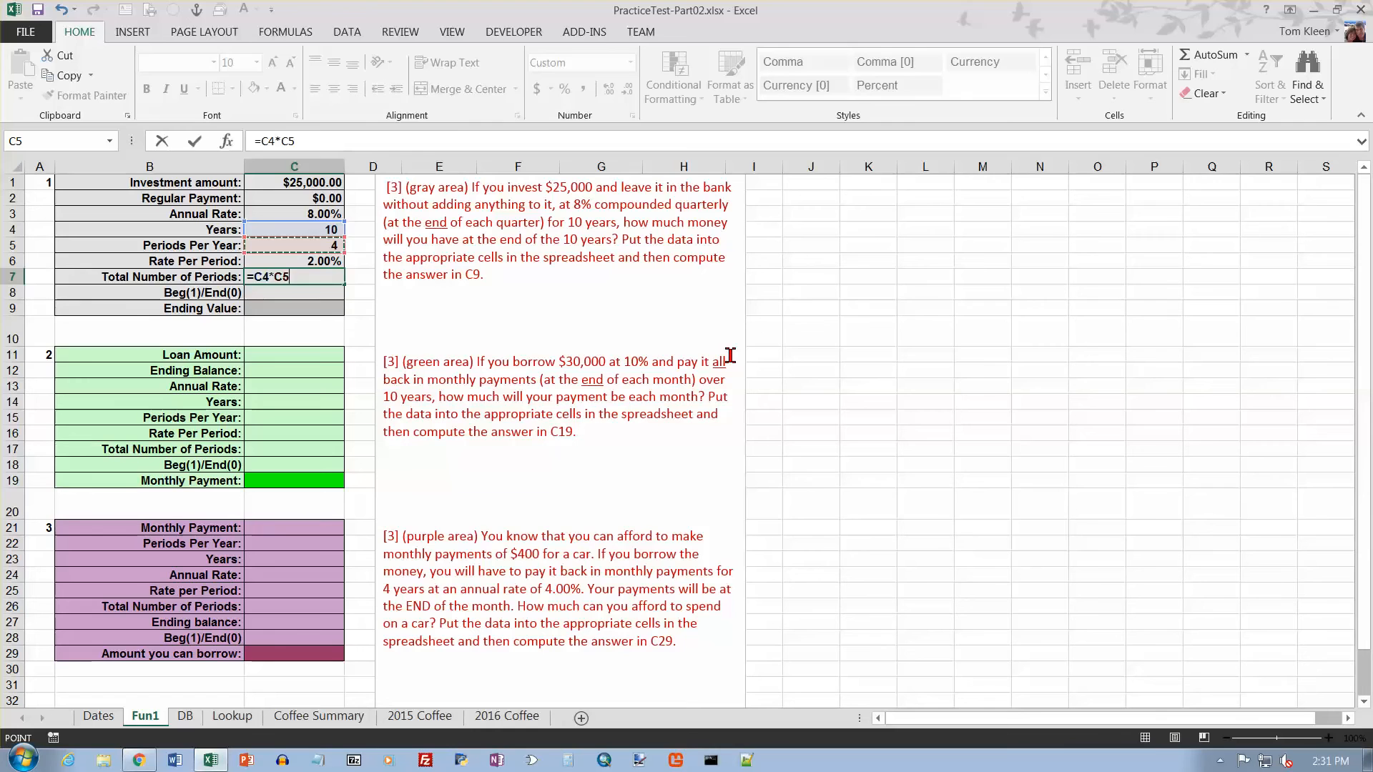
{"action": "key", "text": "Return"}
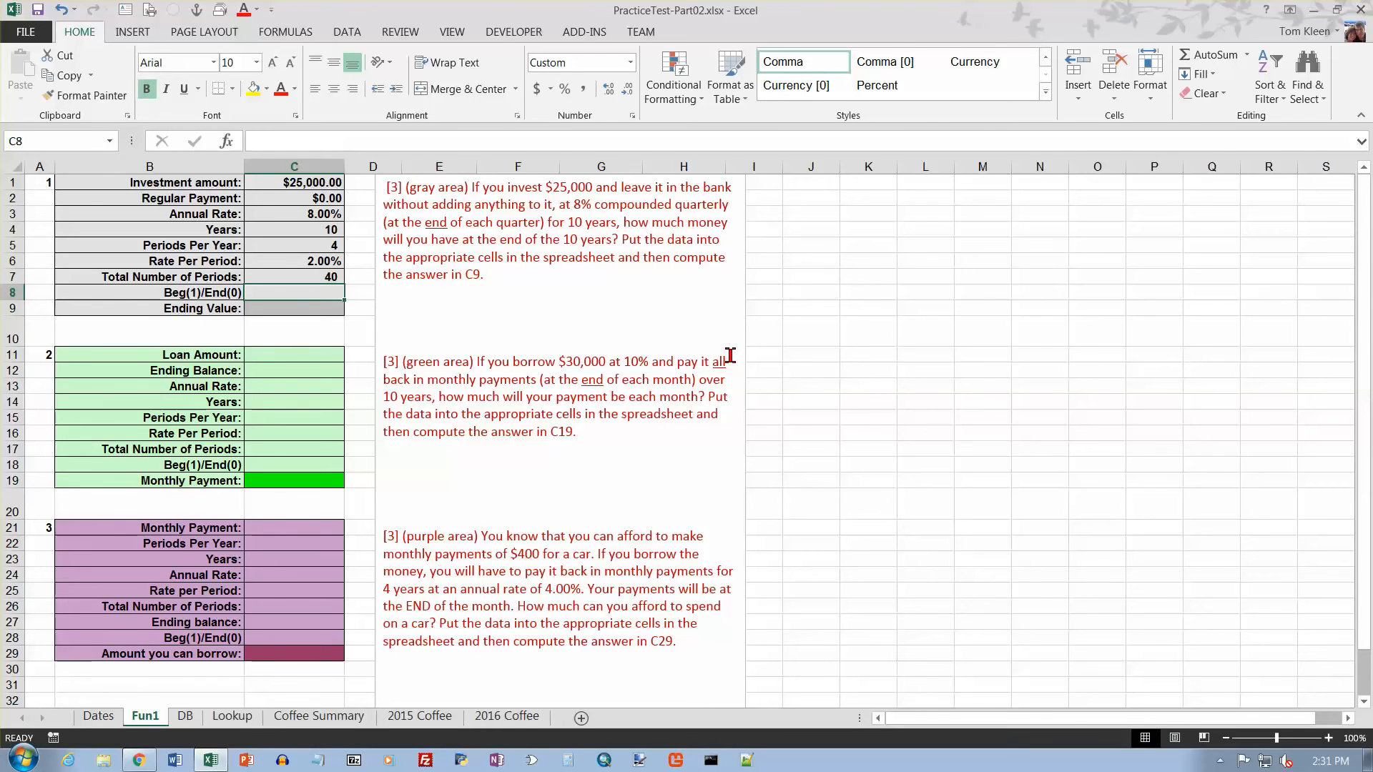
{"action": "type", "text": "0"}
{"action": "key", "text": "Return"}
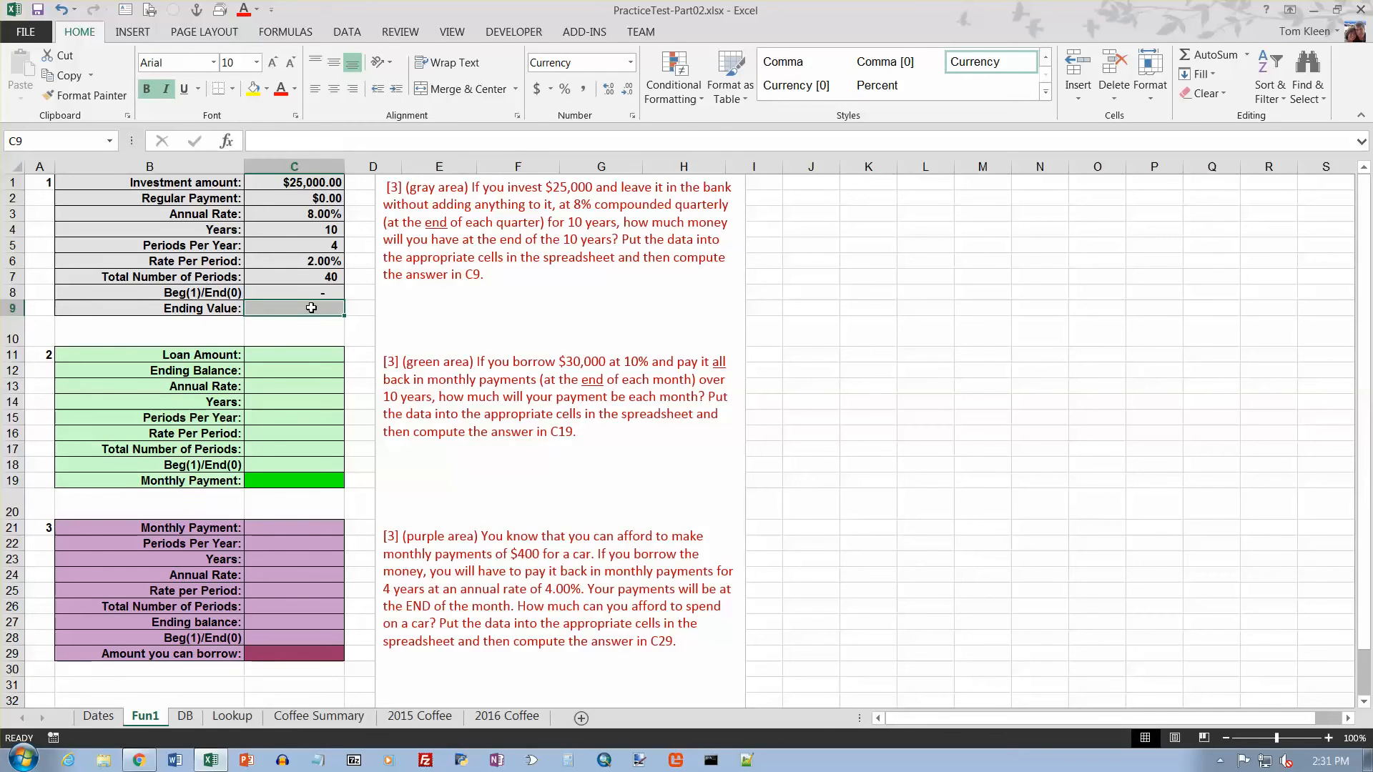
Insert the FV function in C9 for the ending value, with C6 as Rate and C7 as Nper
{"action": "left_click", "coordinate": [277, 32]}
{"action": "left_click", "coordinate": [164, 100]}
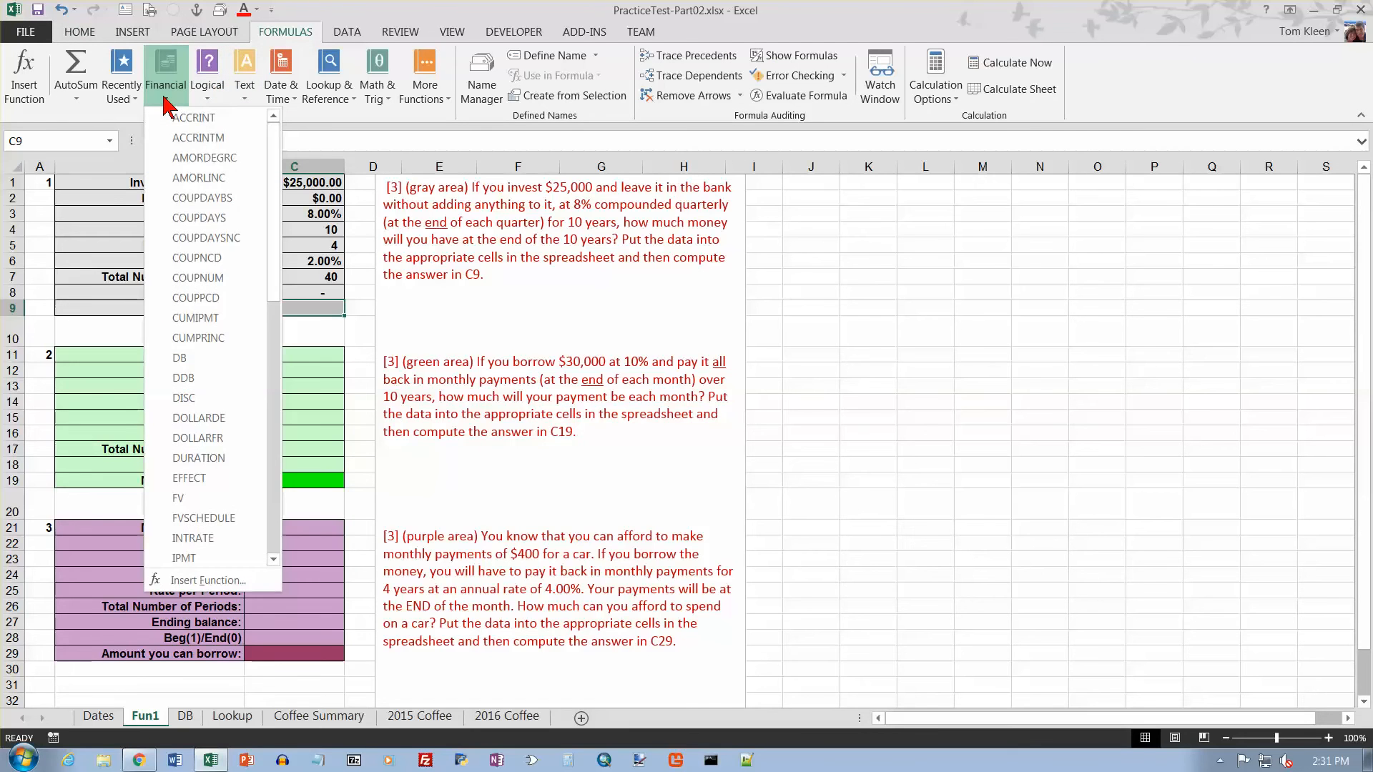
{"action": "left_click", "coordinate": [189, 497]}
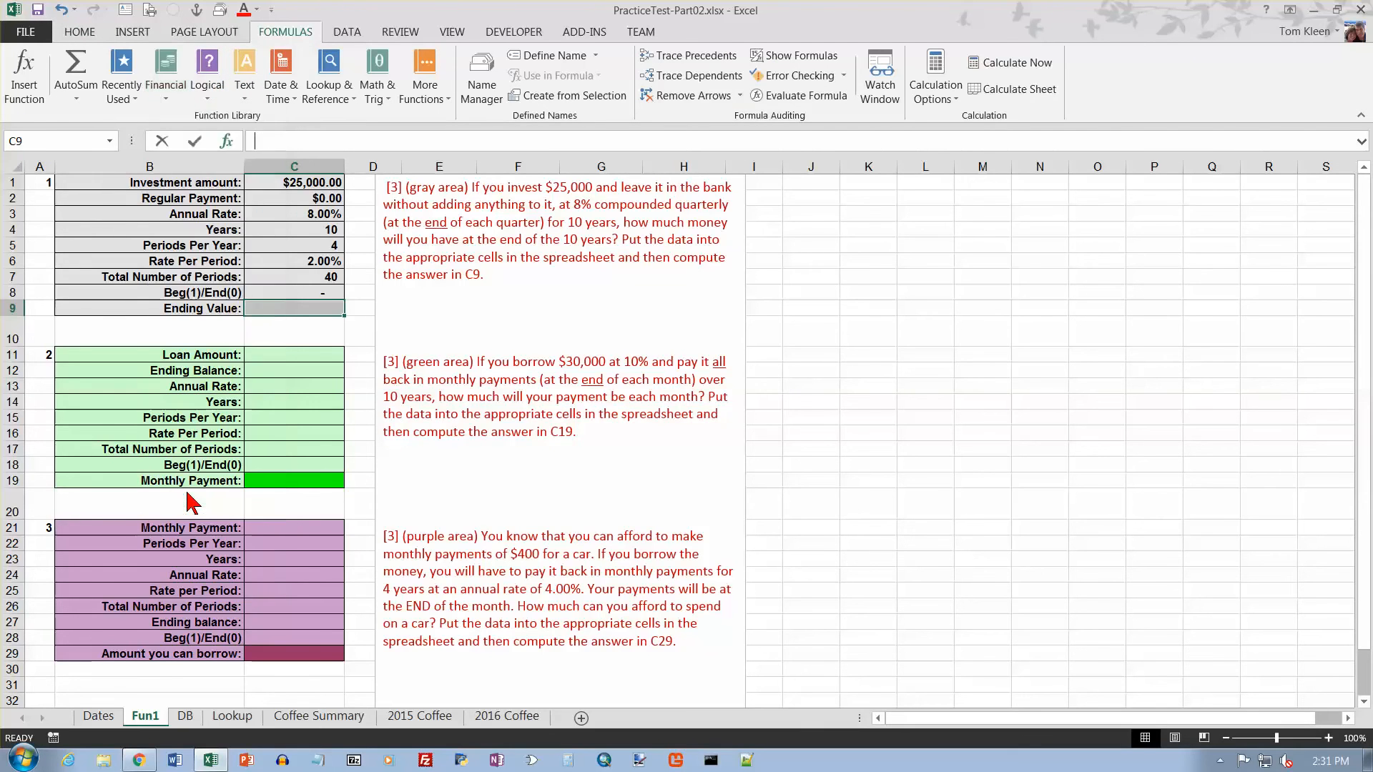
{"action": "left_click_drag", "start_coordinate": [415, 127], "coordinate": [830, 145]}
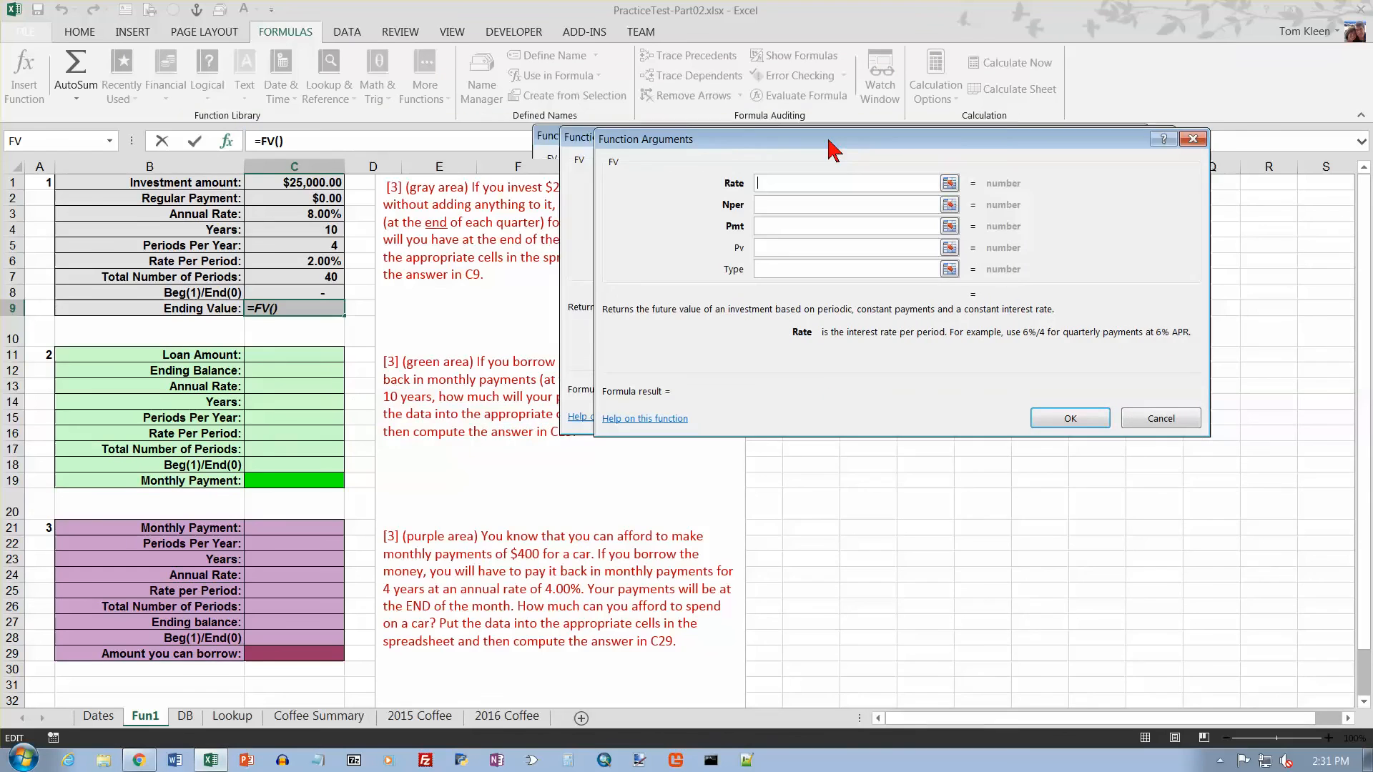
{"action": "left_click", "coordinate": [334, 263]}
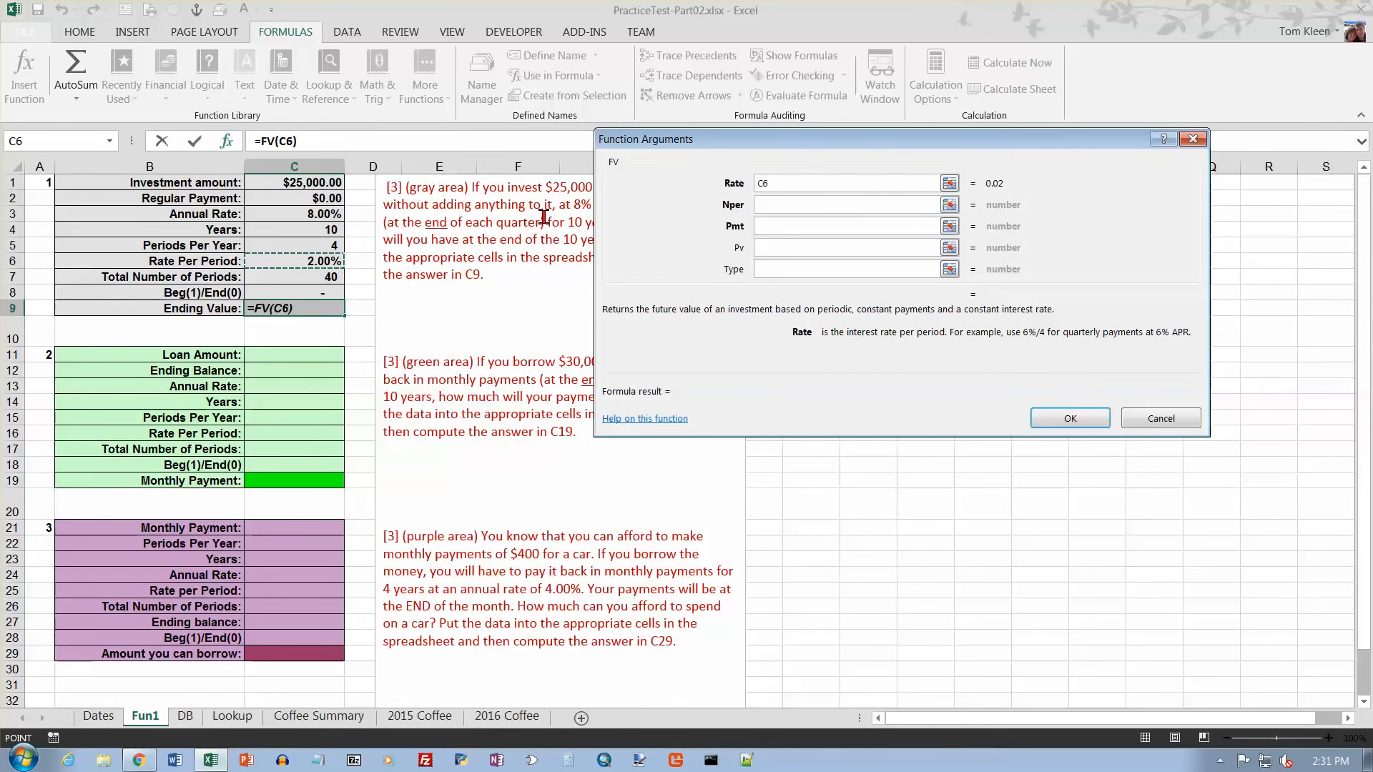
{"action": "left_click", "coordinate": [791, 207]}
{"action": "left_click", "coordinate": [340, 277]}
Complete the FV arguments with Pmt -C2, Pv -C1 and Type C8, and accept the function
{"action": "left_click", "coordinate": [787, 226]}
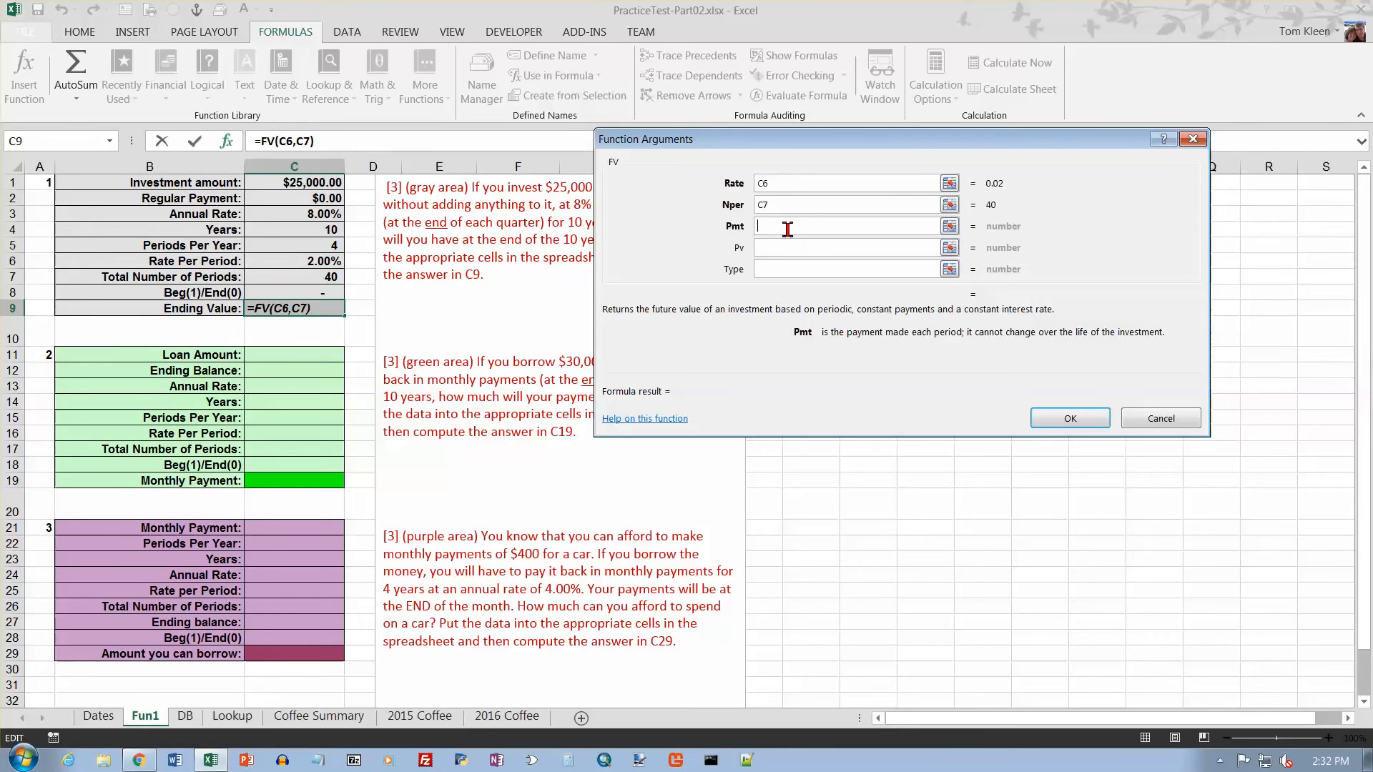
{"action": "type", "text": "-"}
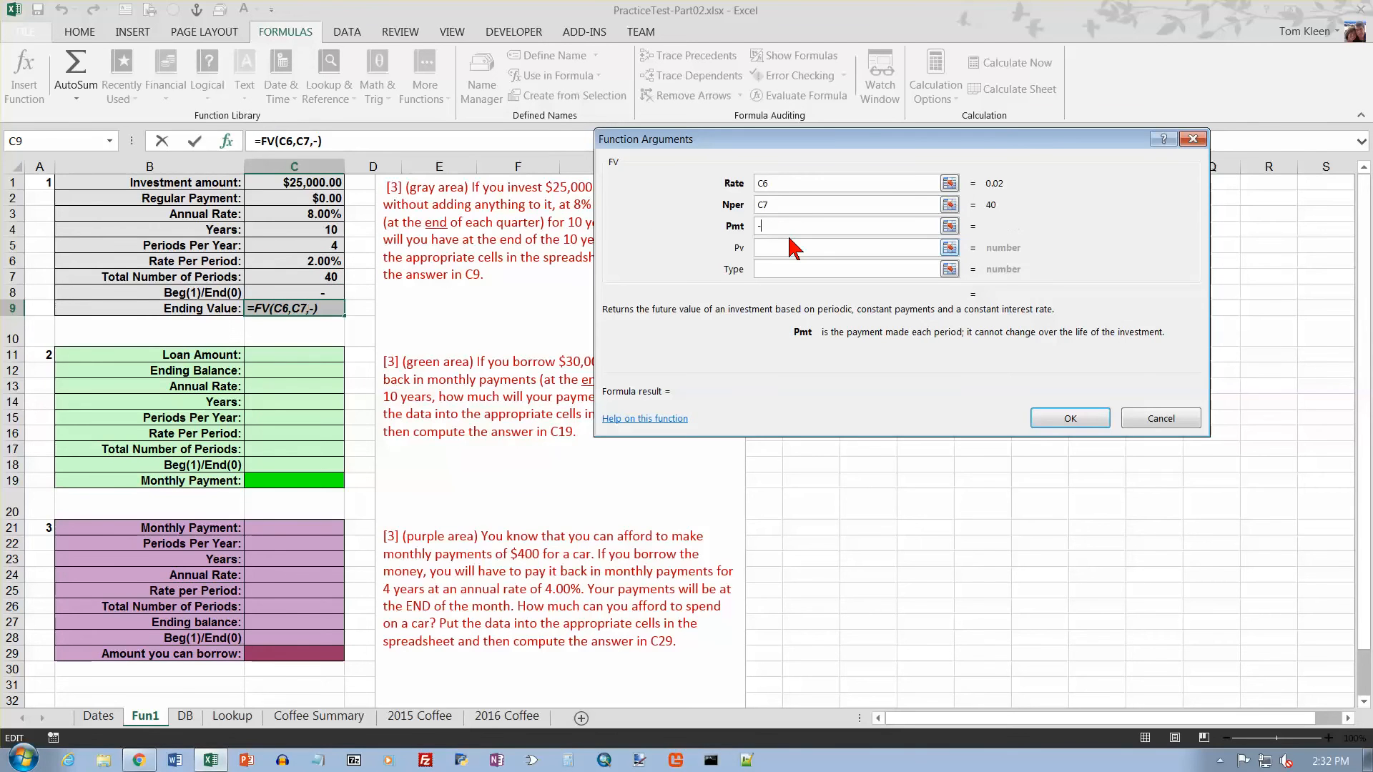
{"action": "left_click", "coordinate": [338, 200]}
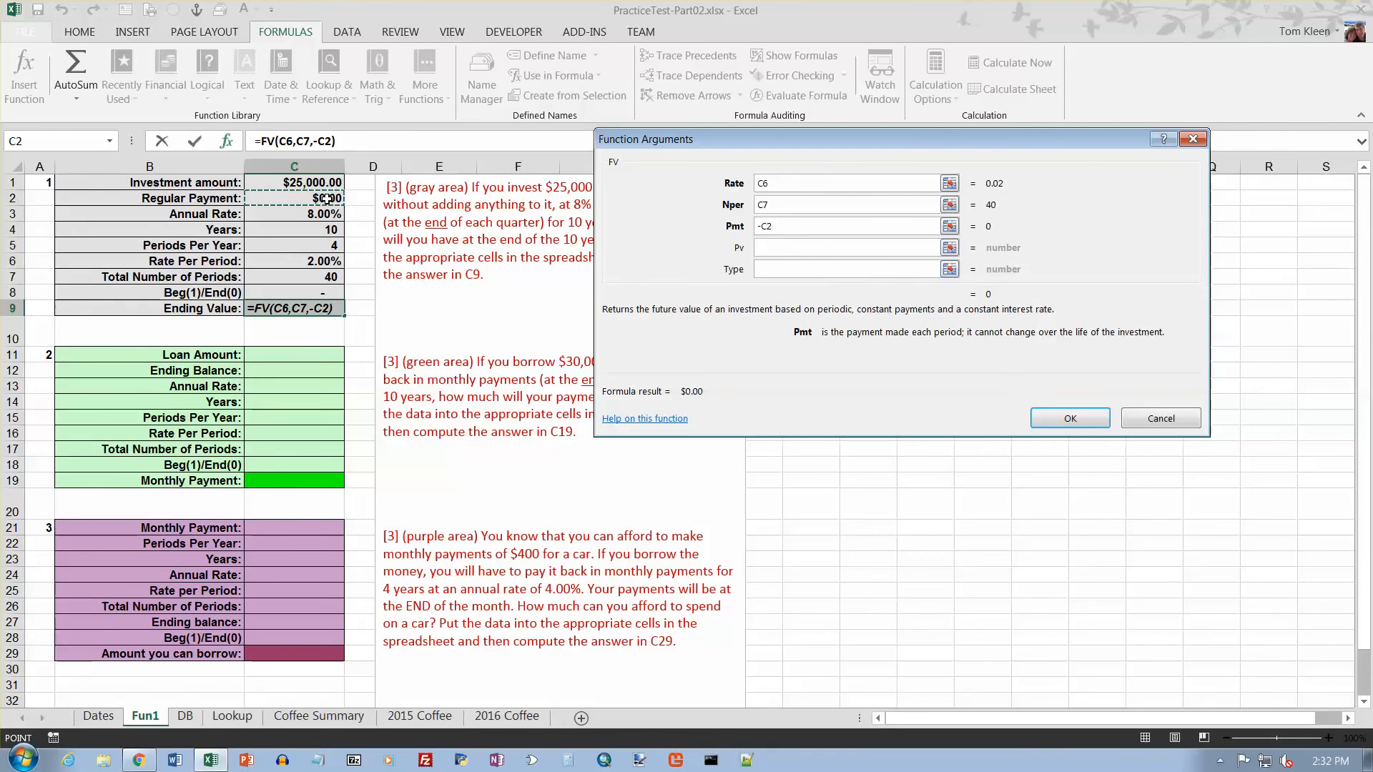
{"action": "left_click", "coordinate": [772, 248]}
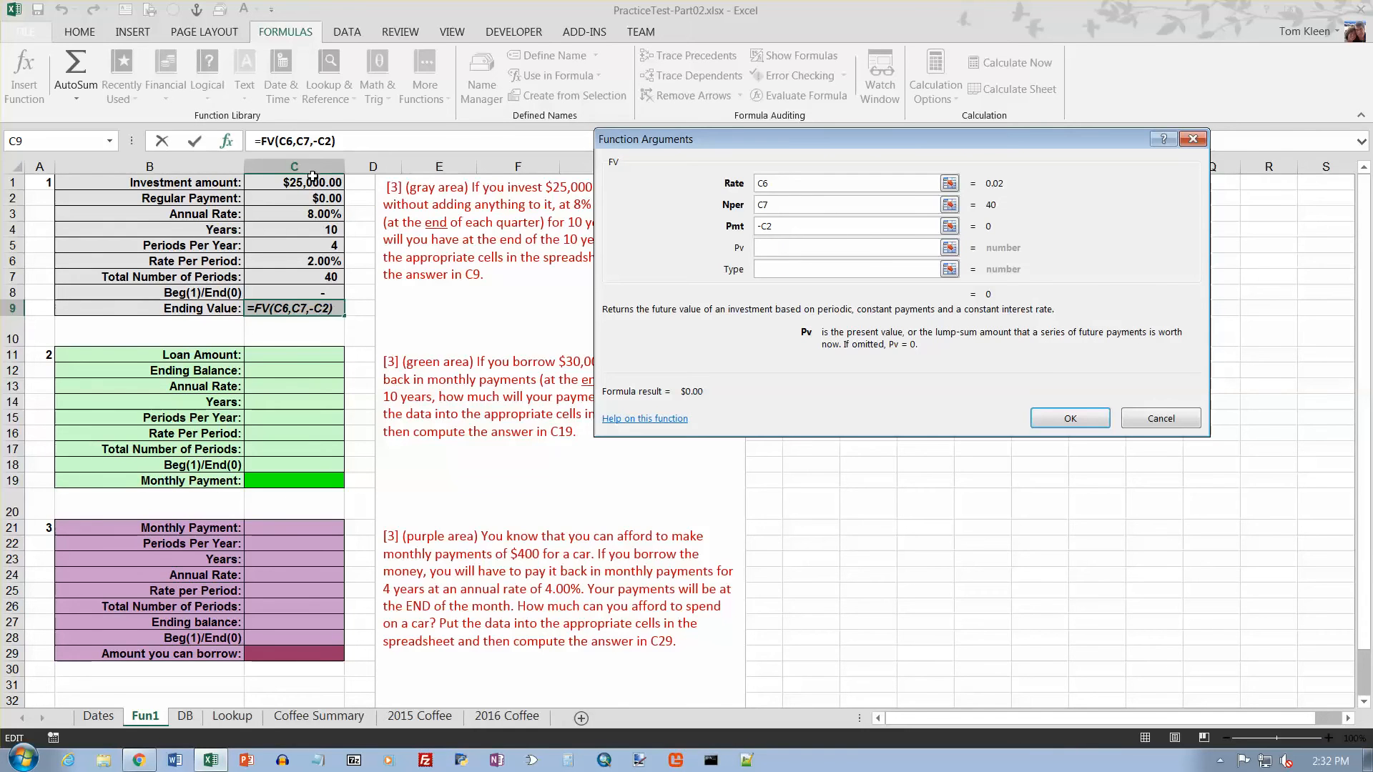
{"action": "type", "text": "-"}
{"action": "left_click", "coordinate": [325, 185]}
{"action": "left_click", "coordinate": [772, 270]}
{"action": "left_click", "coordinate": [331, 293]}
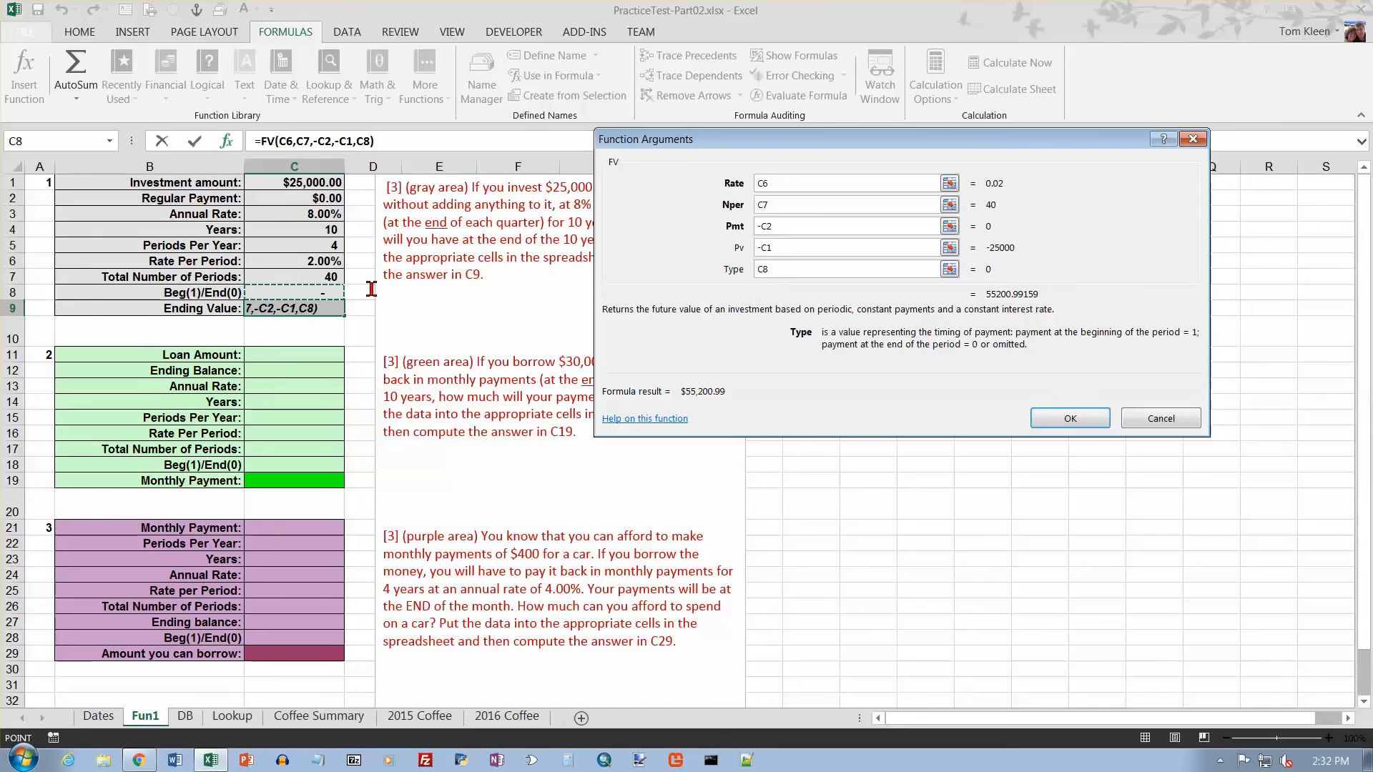
{"action": "left_click", "coordinate": [1072, 422]}
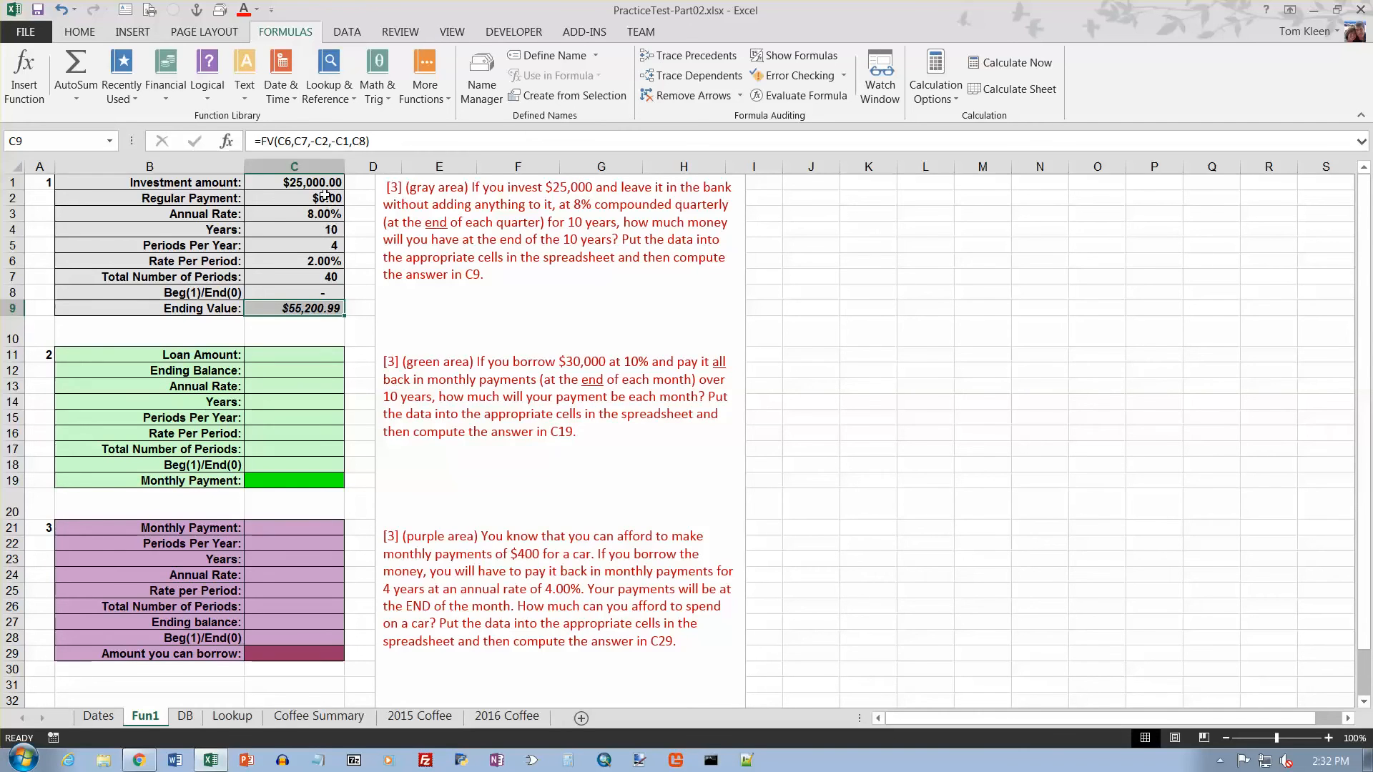
Enter a loan amount of 30000 in C11 and an ending balance of 0 in C12
{"action": "left_click", "coordinate": [320, 353]}
{"action": "type", "text": "30000"}
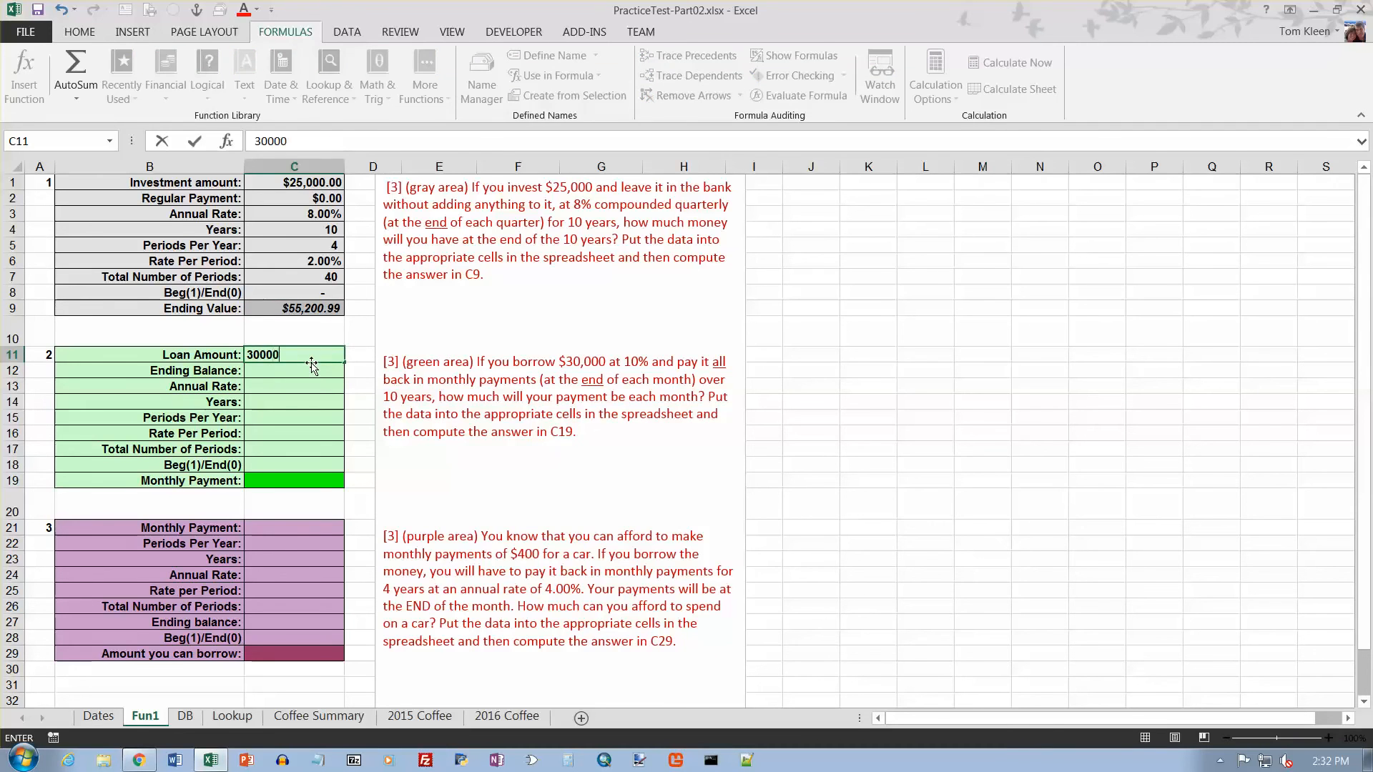
{"action": "key", "text": "Return"}
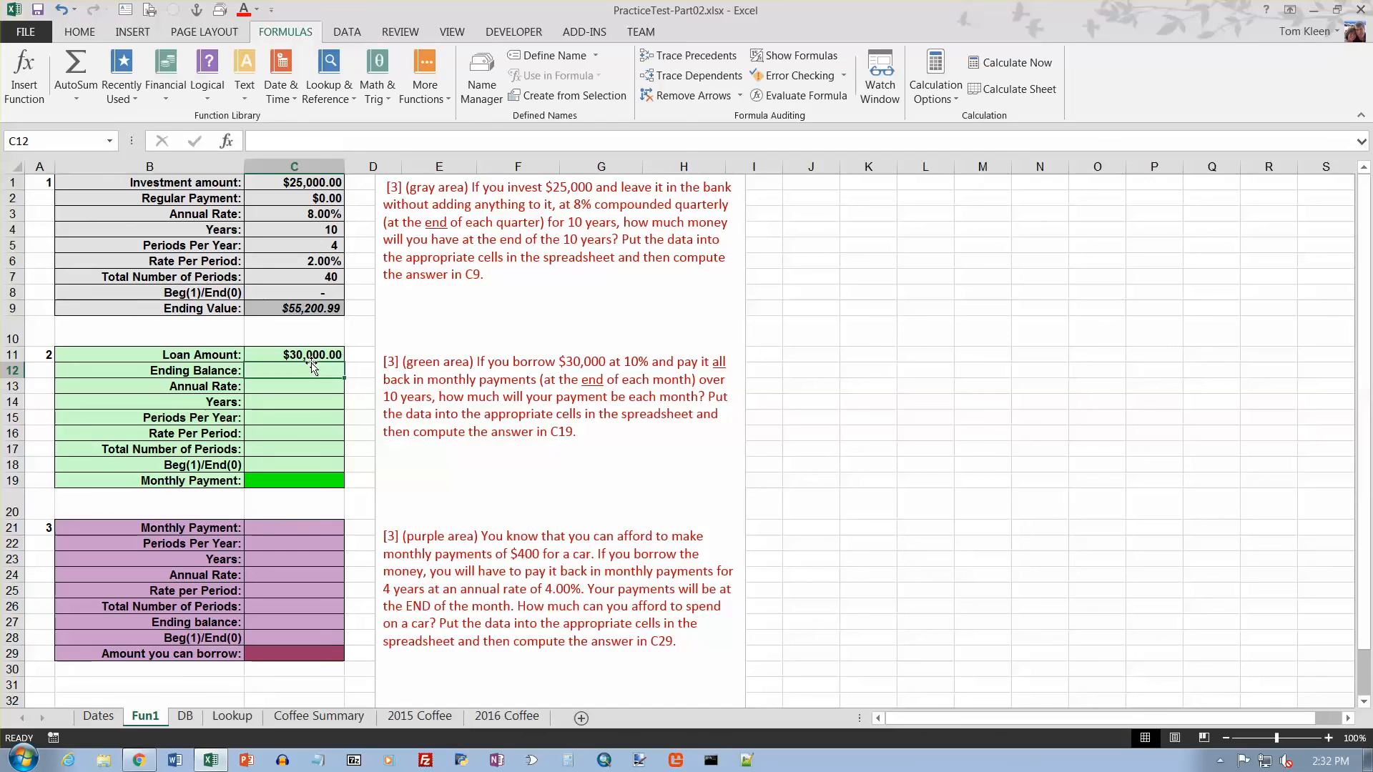
{"action": "type", "text": "0"}
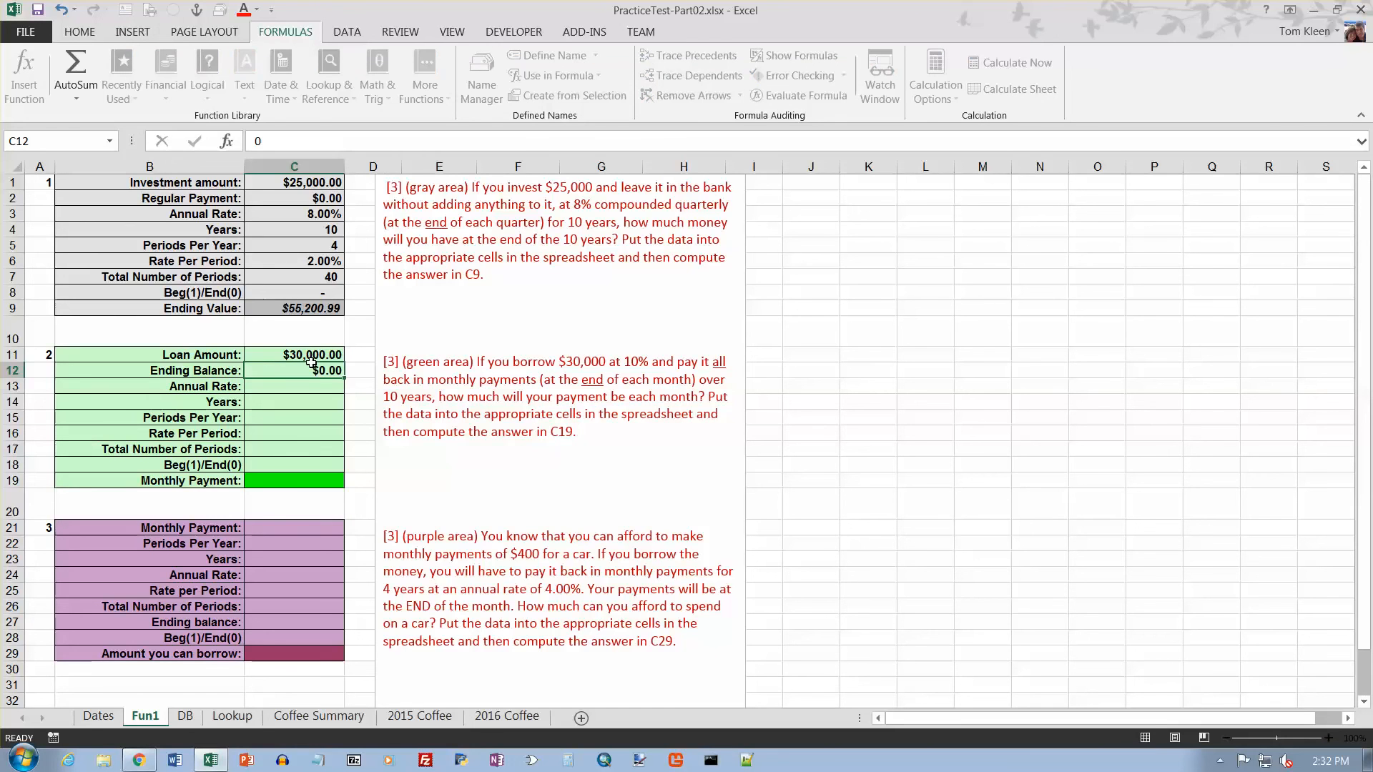
{"action": "key", "text": "Return"}
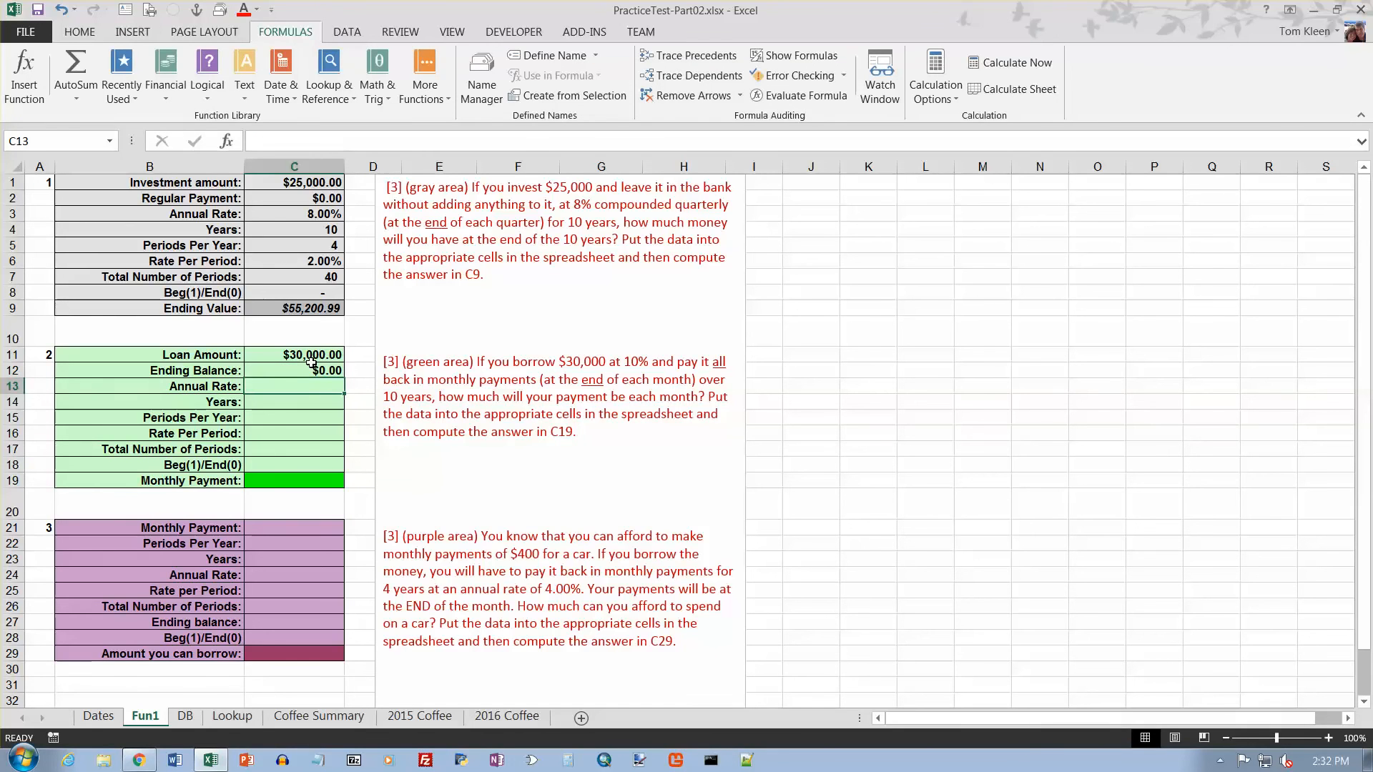
Enter the loan's annual rate of 10%, 10 years and 12 periods per year in C13 to C15
{"action": "type", "text": "10"}
{"action": "key", "text": "Return"}
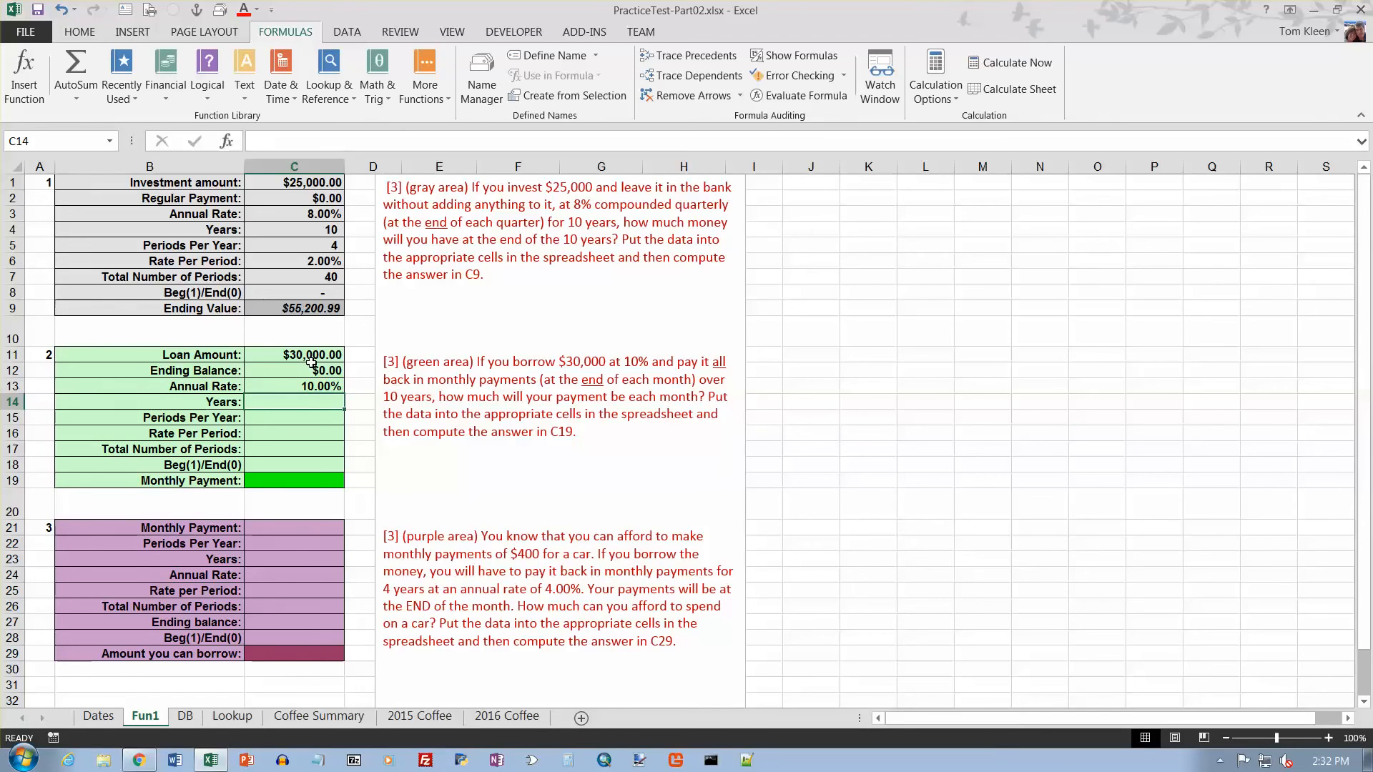
{"action": "type", "text": "10"}
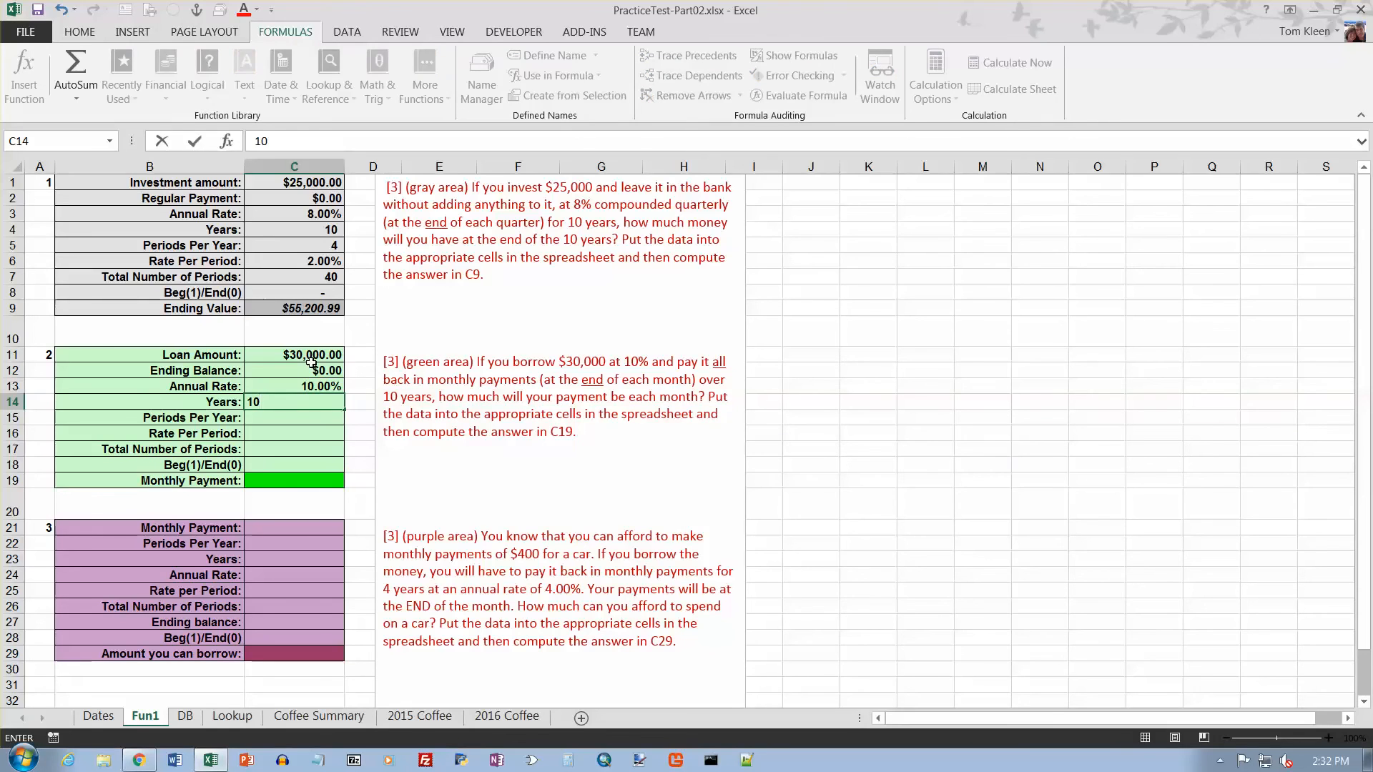
{"action": "key", "text": "Return"}
{"action": "type", "text": "12"}
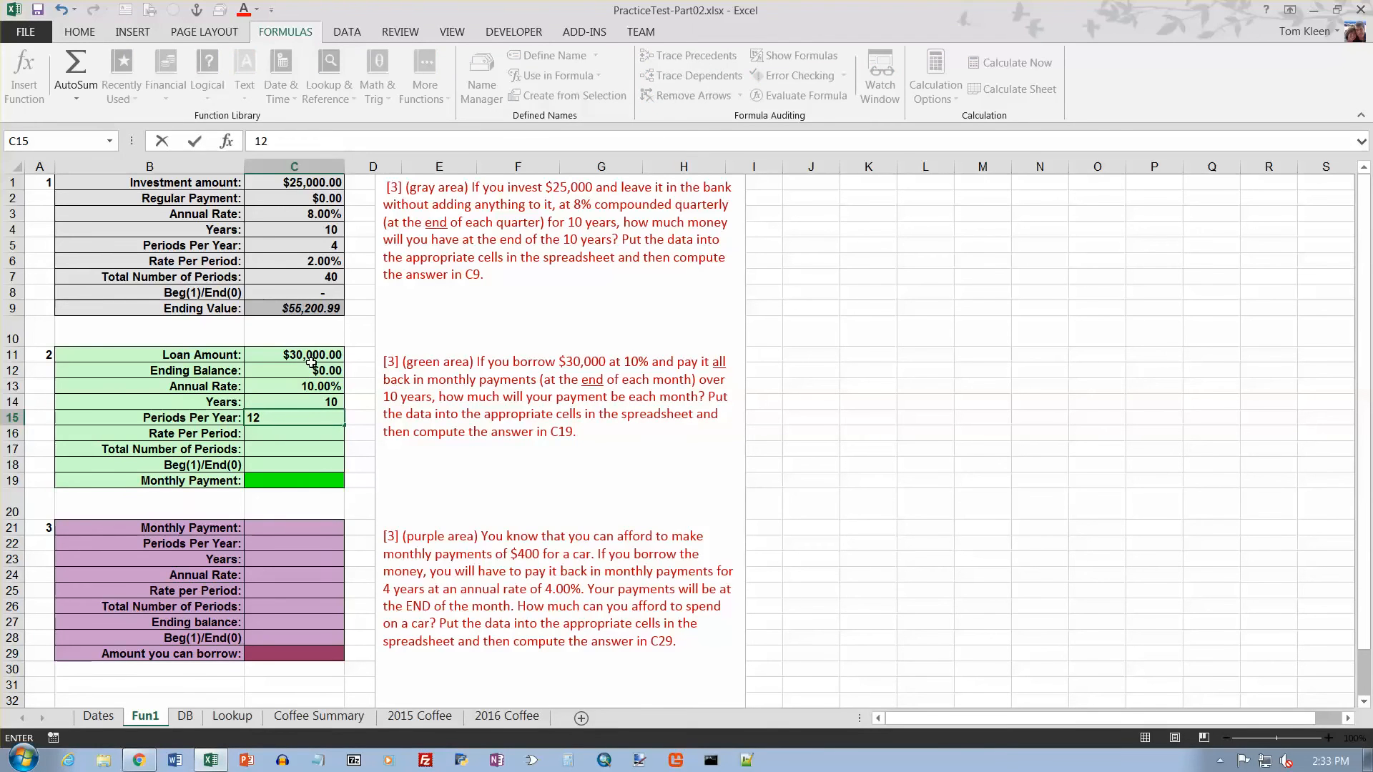
{"action": "key", "text": "Return"}
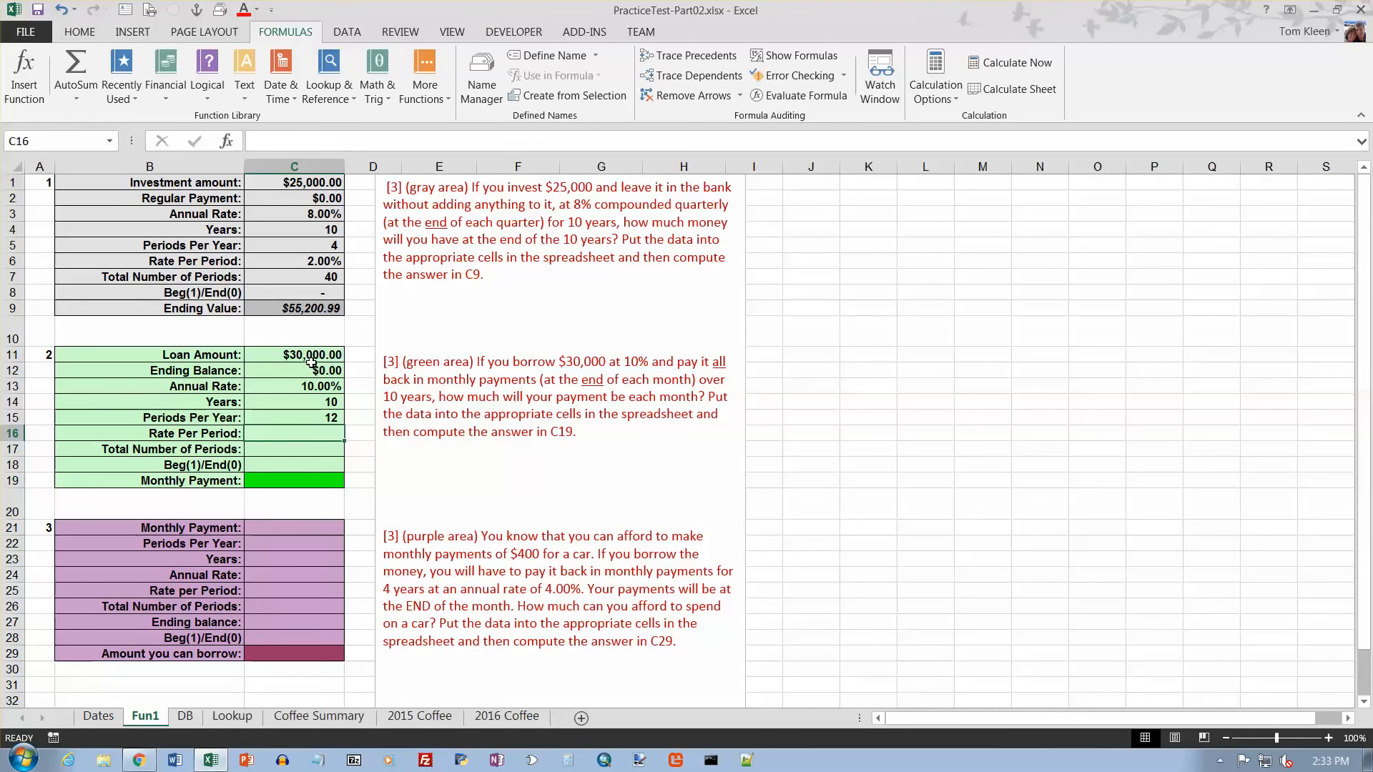
Calculate the loan's rate per period in C16 with the formula =C13/C15
{"action": "type", "text": "="}
{"action": "key", "text": "Up"}
{"action": "key", "text": "Up"}
{"action": "key", "text": "Up"}
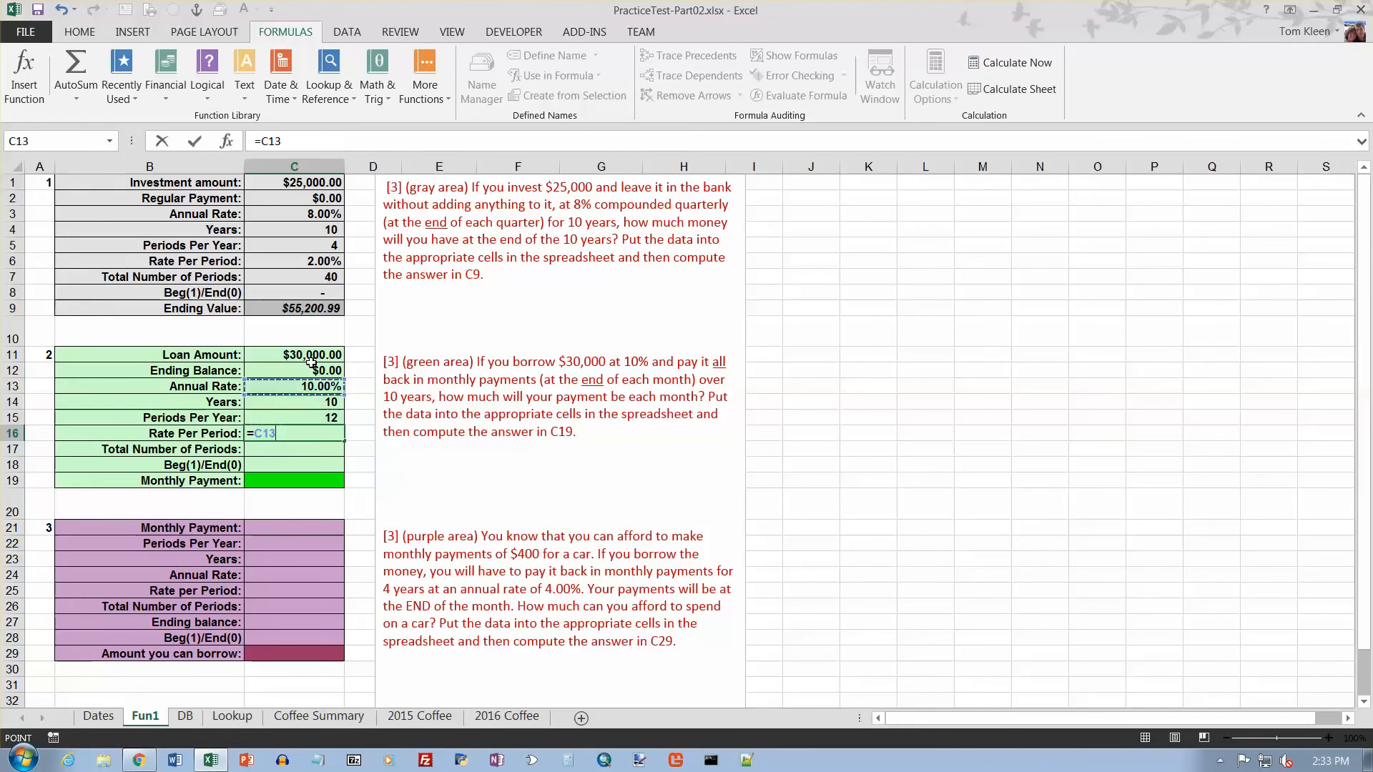
{"action": "type", "text": "/"}
{"action": "key", "text": "Up"}
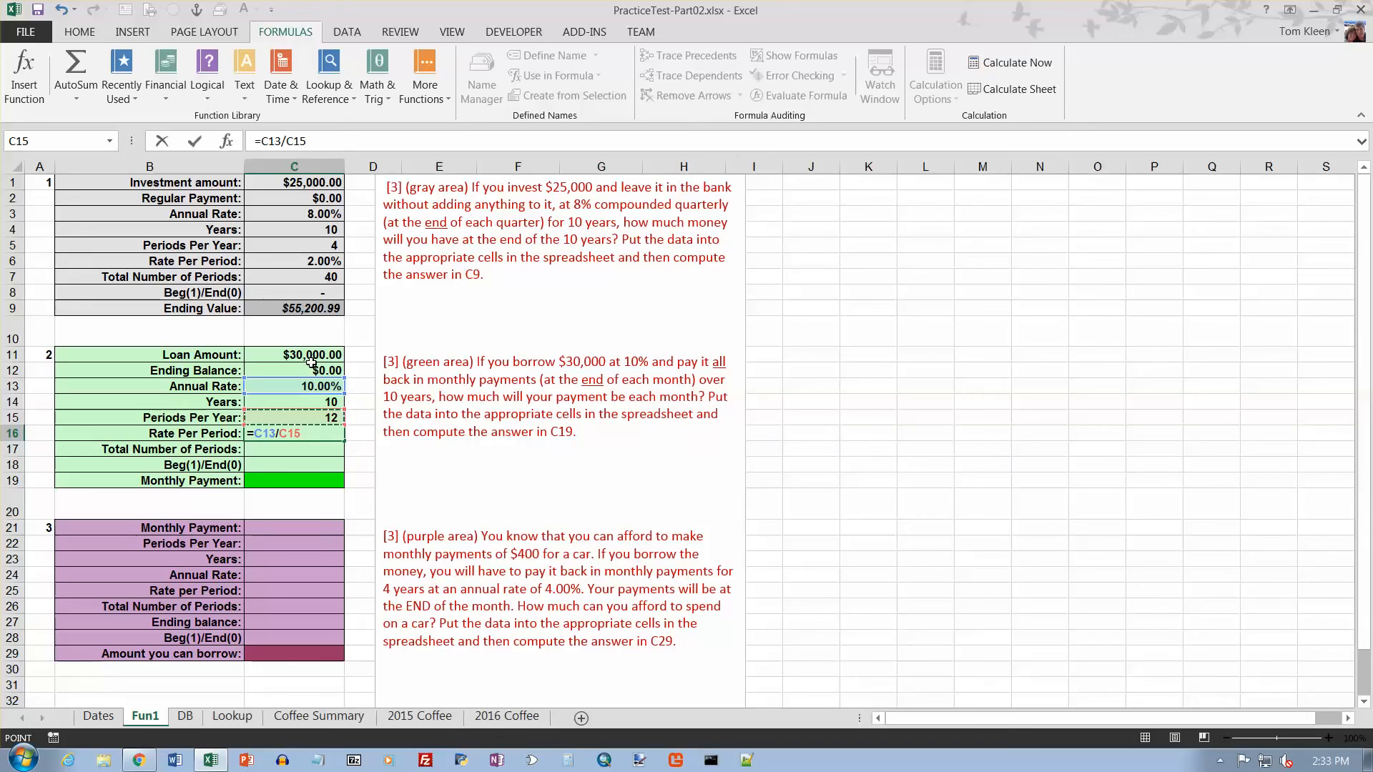
{"action": "key", "text": "Return"}
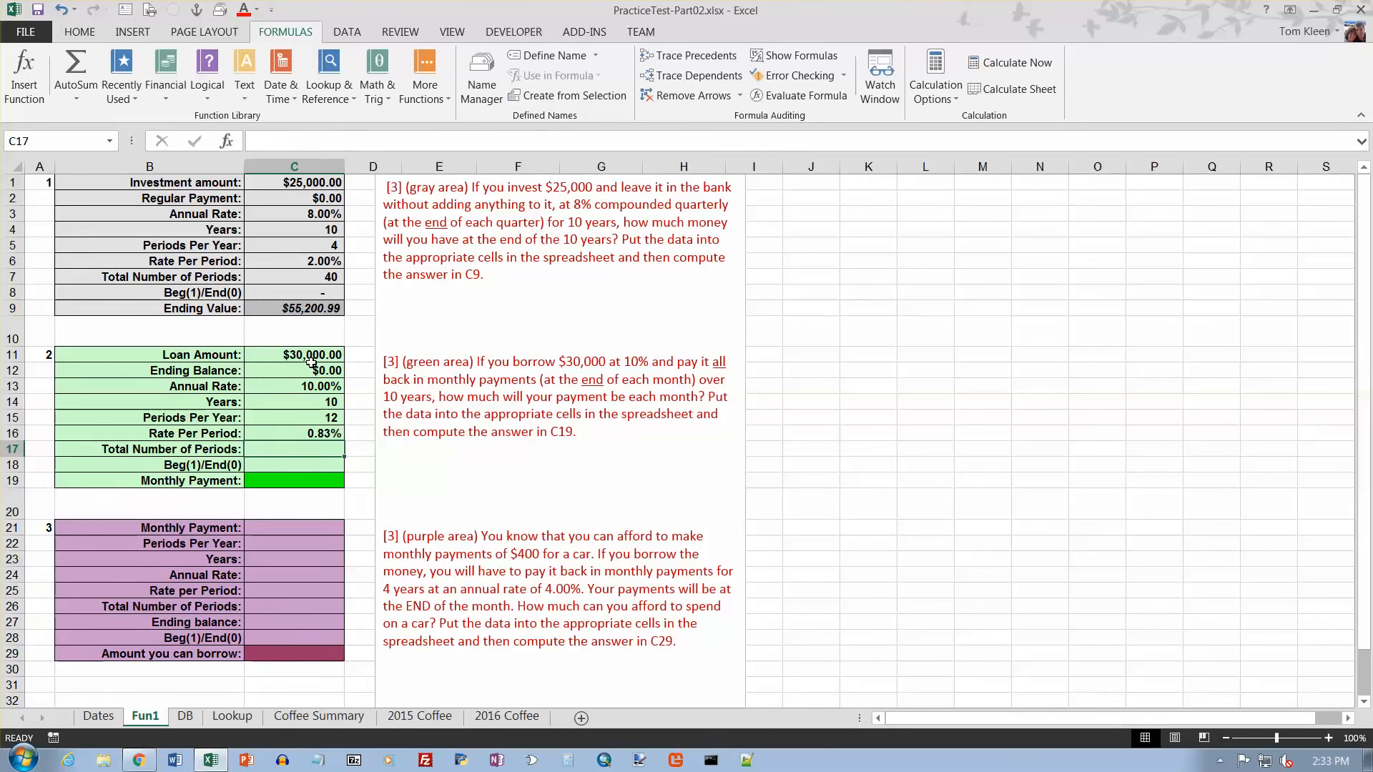
Calculate the loan's total number of periods in C17 with =C14*C15 and enter 0 in C18 for end-of-month payments
{"action": "type", "text": "="}
{"action": "key", "text": "Up"}
{"action": "key", "text": "Up"}
{"action": "key", "text": "Up"}
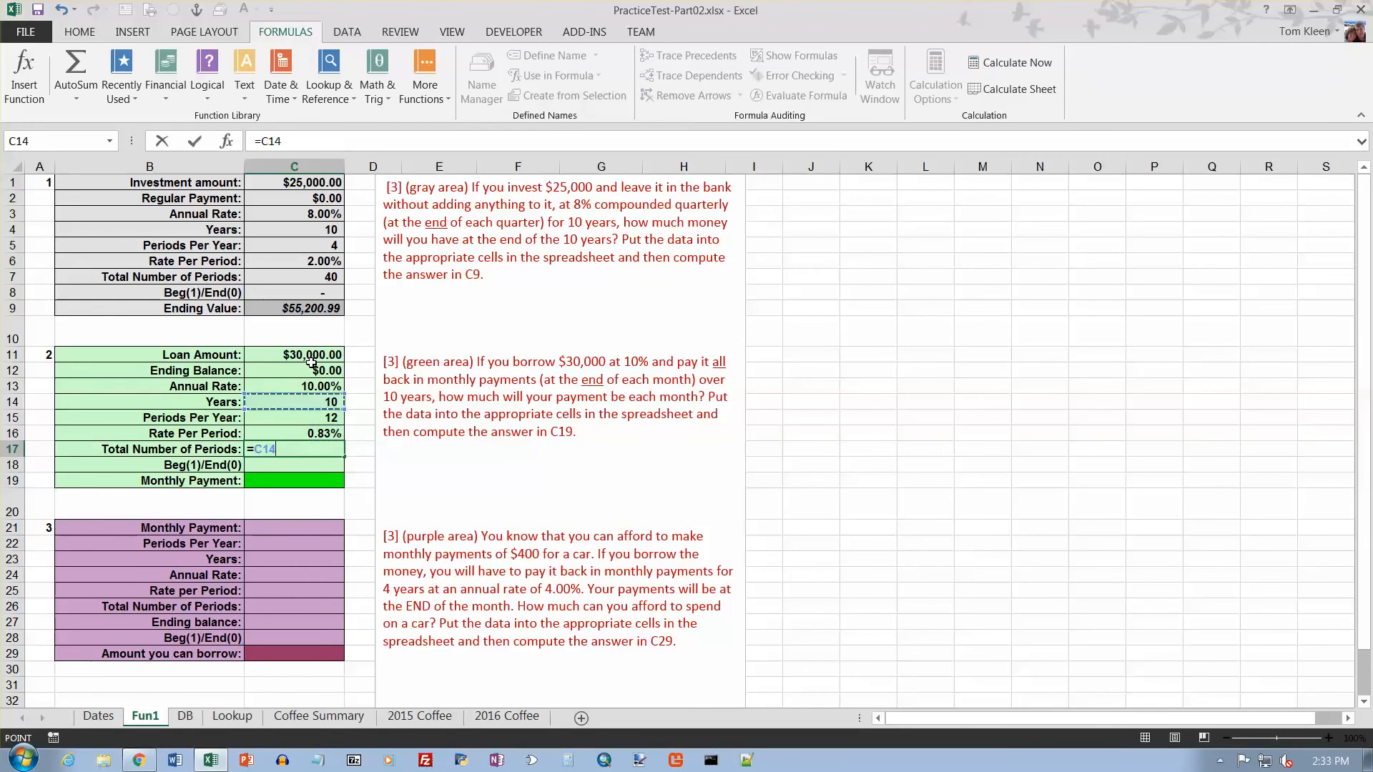
{"action": "type", "text": "*"}
{"action": "key", "text": "Up"}
{"action": "key", "text": "Up"}
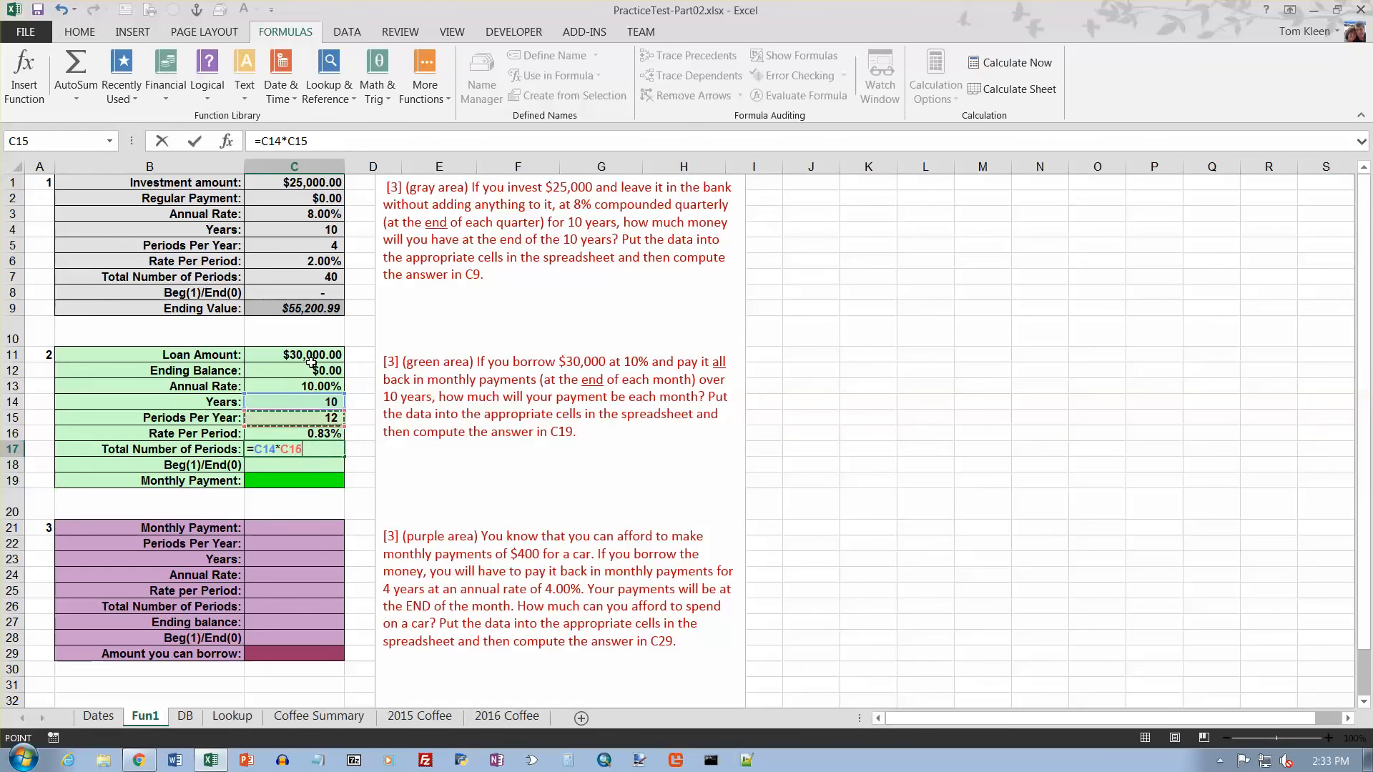
{"action": "key", "text": "Return"}
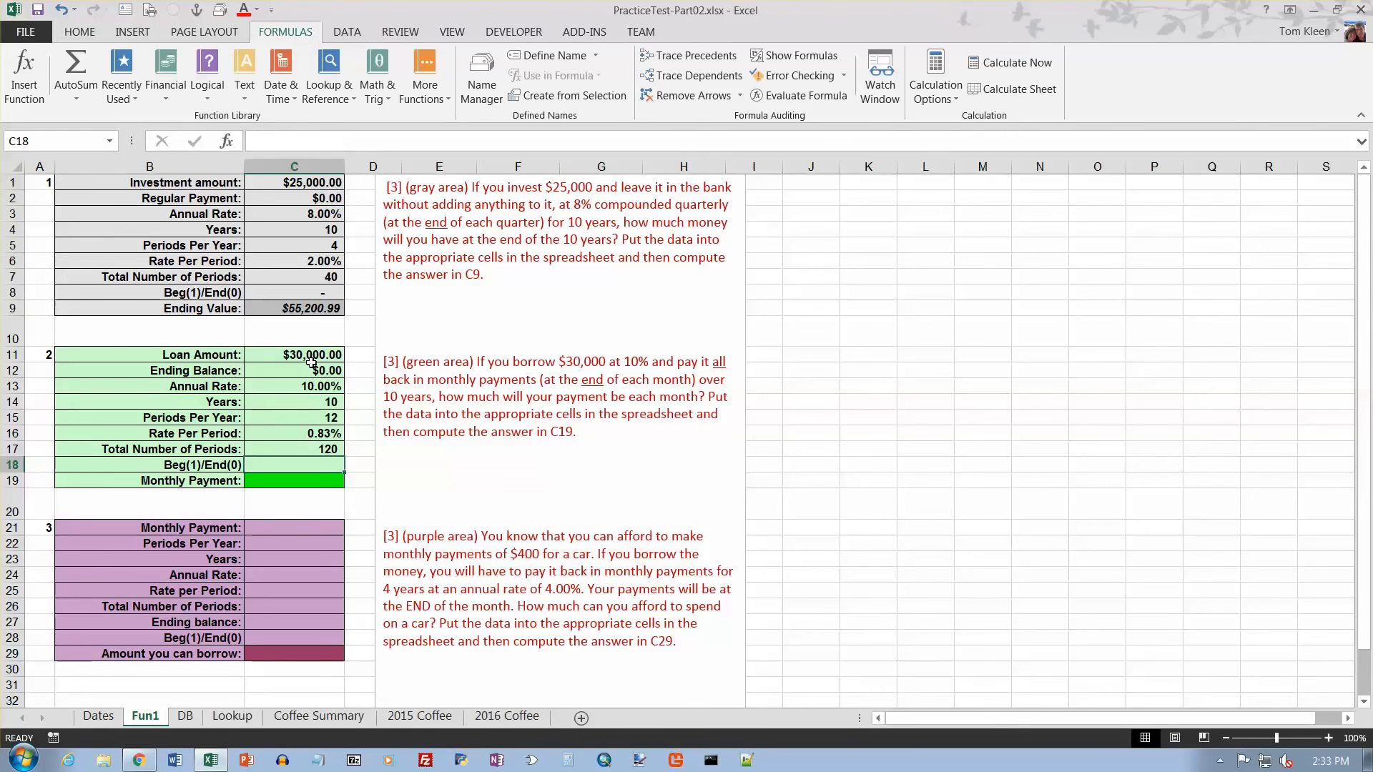
{"action": "type", "text": "0"}
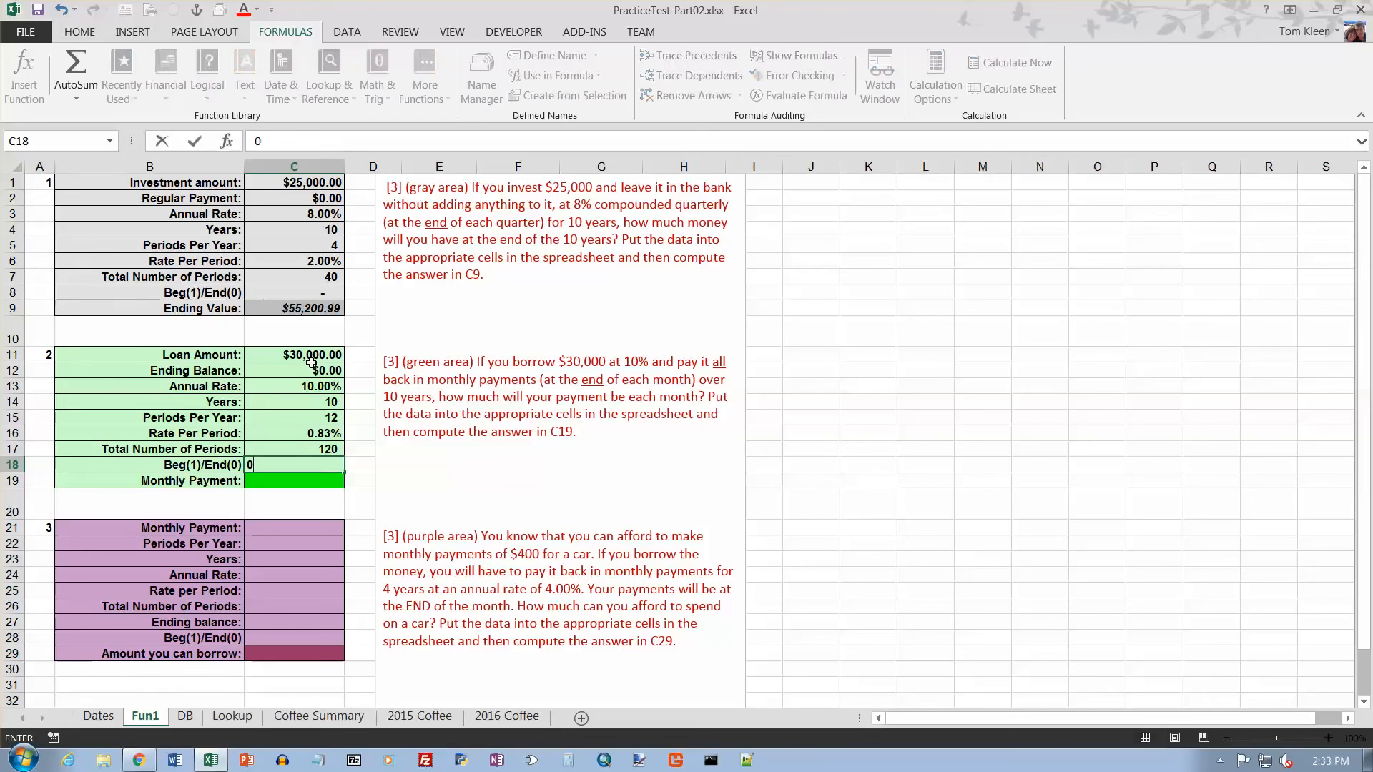
{"action": "key", "text": "Return"}
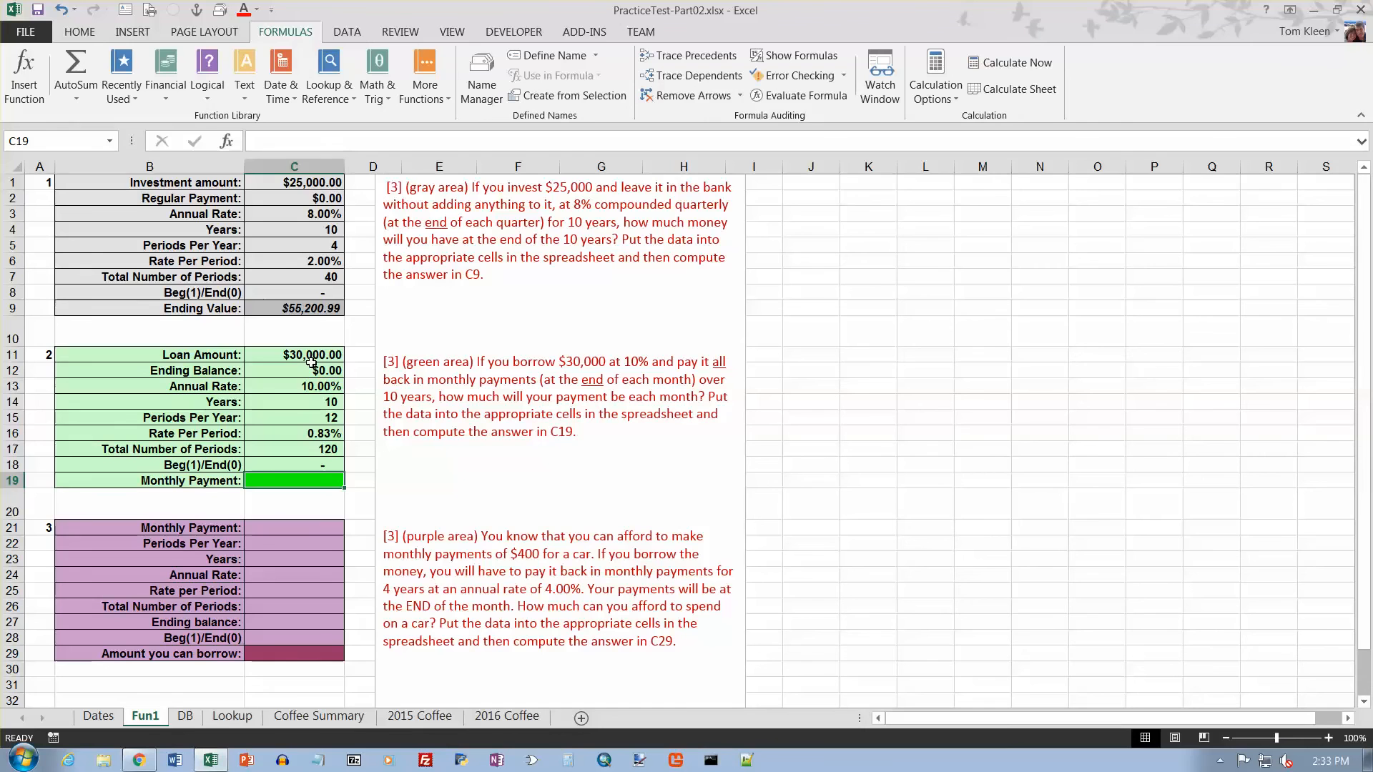
Insert the PMT function in C19 with C16 as the rate and C17 as the number of periods
{"action": "left_click", "coordinate": [165, 93]}
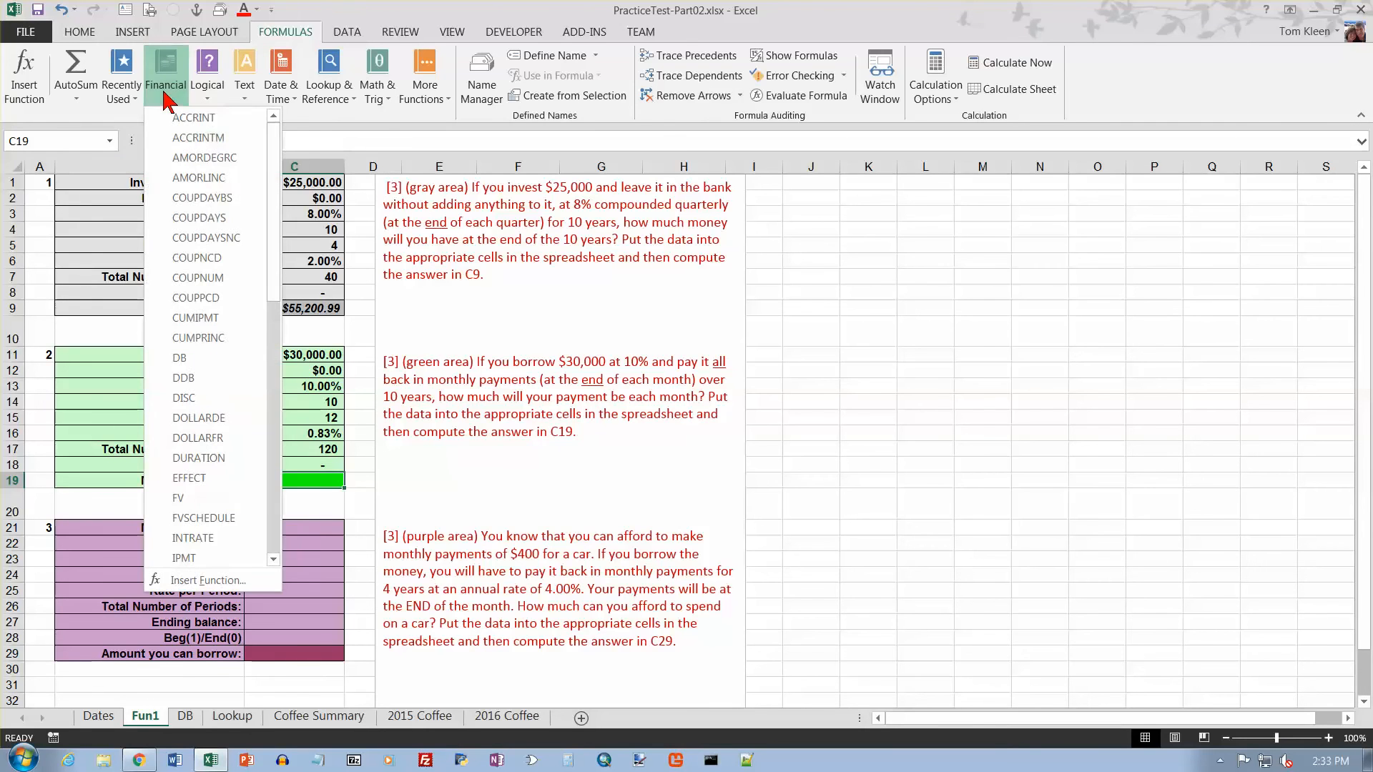
{"action": "left_click", "coordinate": [274, 504]}
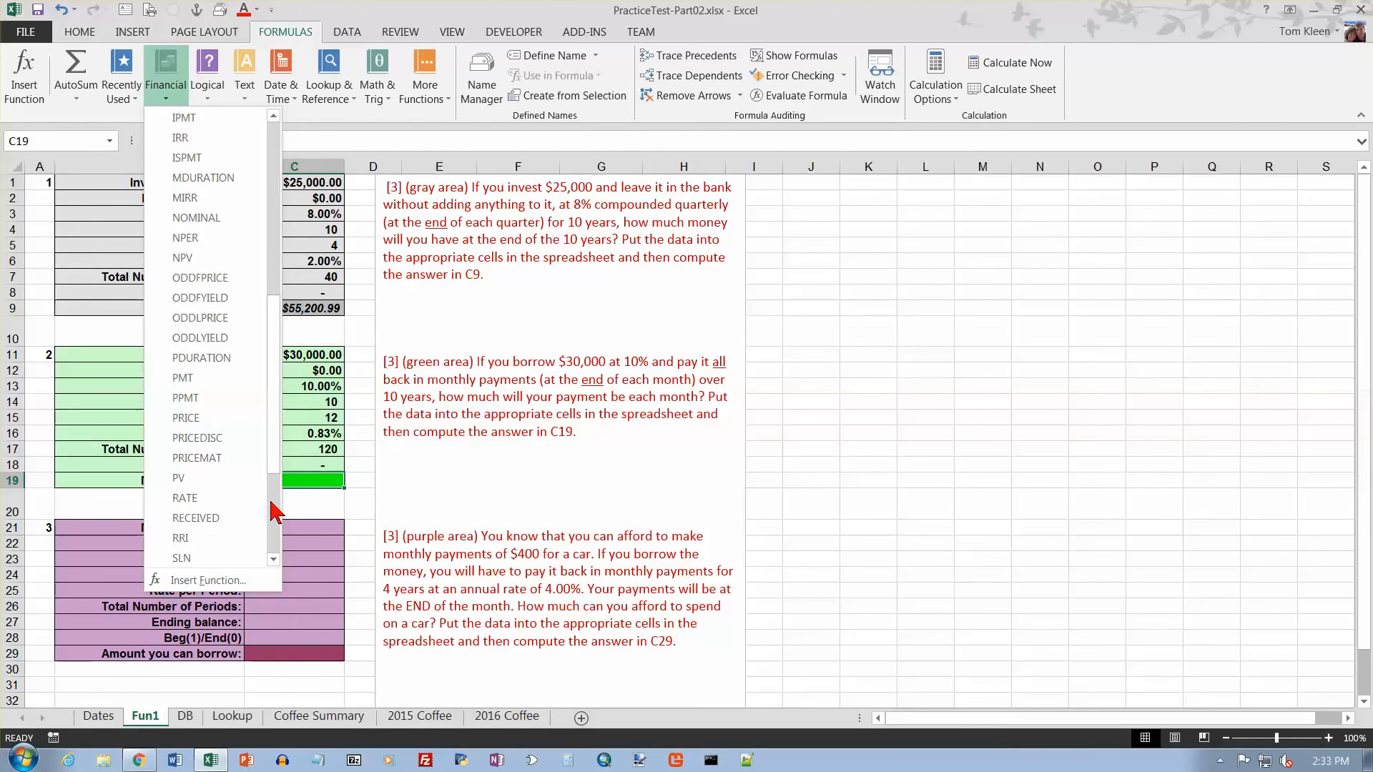
{"action": "left_click", "coordinate": [183, 378]}
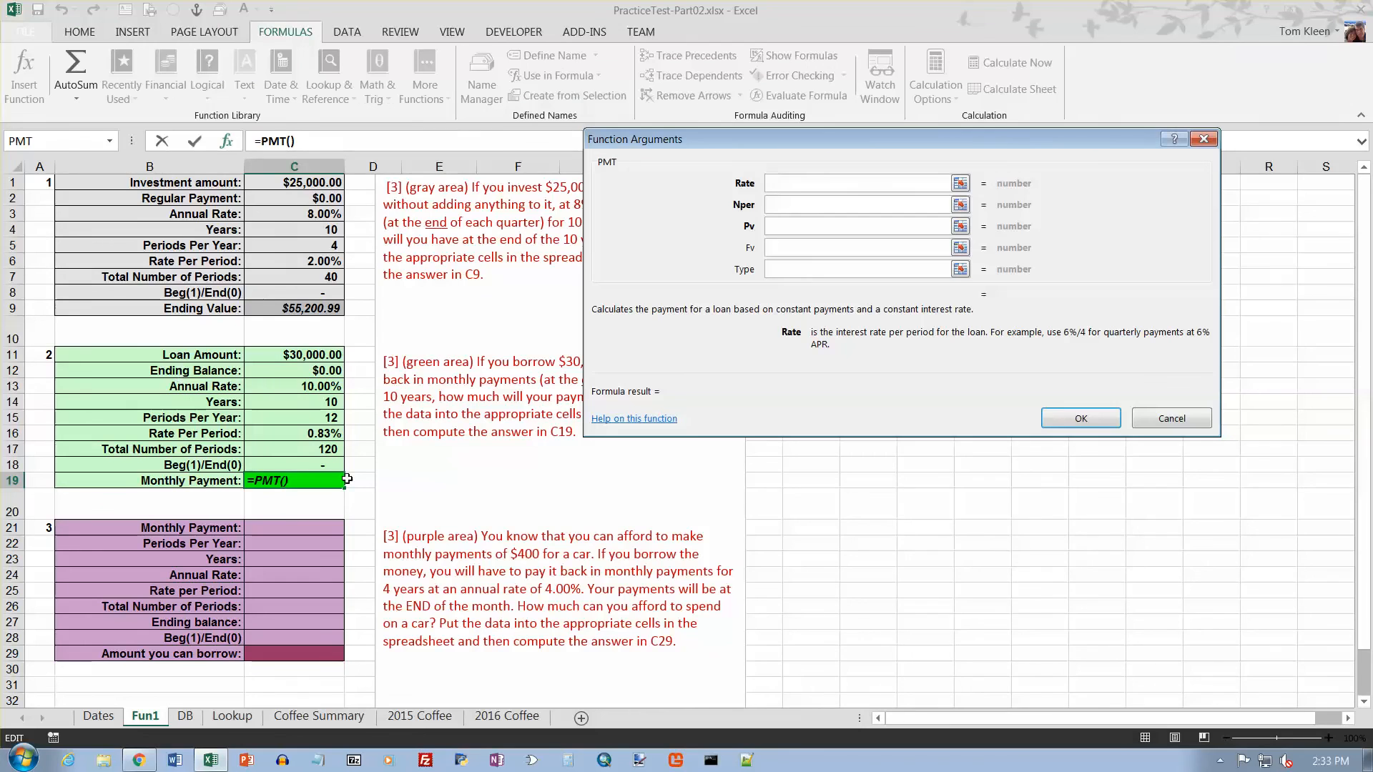
{"action": "left_click", "coordinate": [318, 433]}
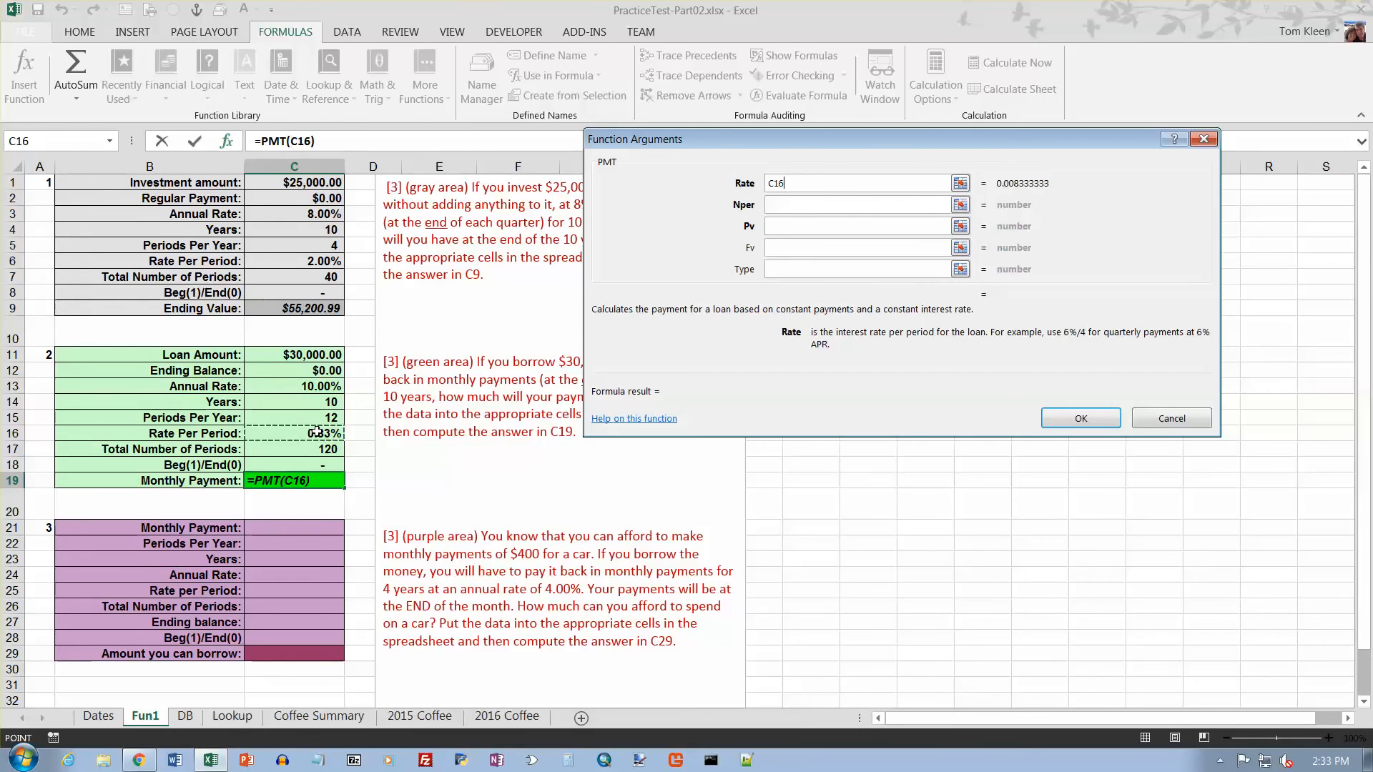
{"action": "left_click", "coordinate": [790, 205]}
{"action": "left_click", "coordinate": [326, 449]}
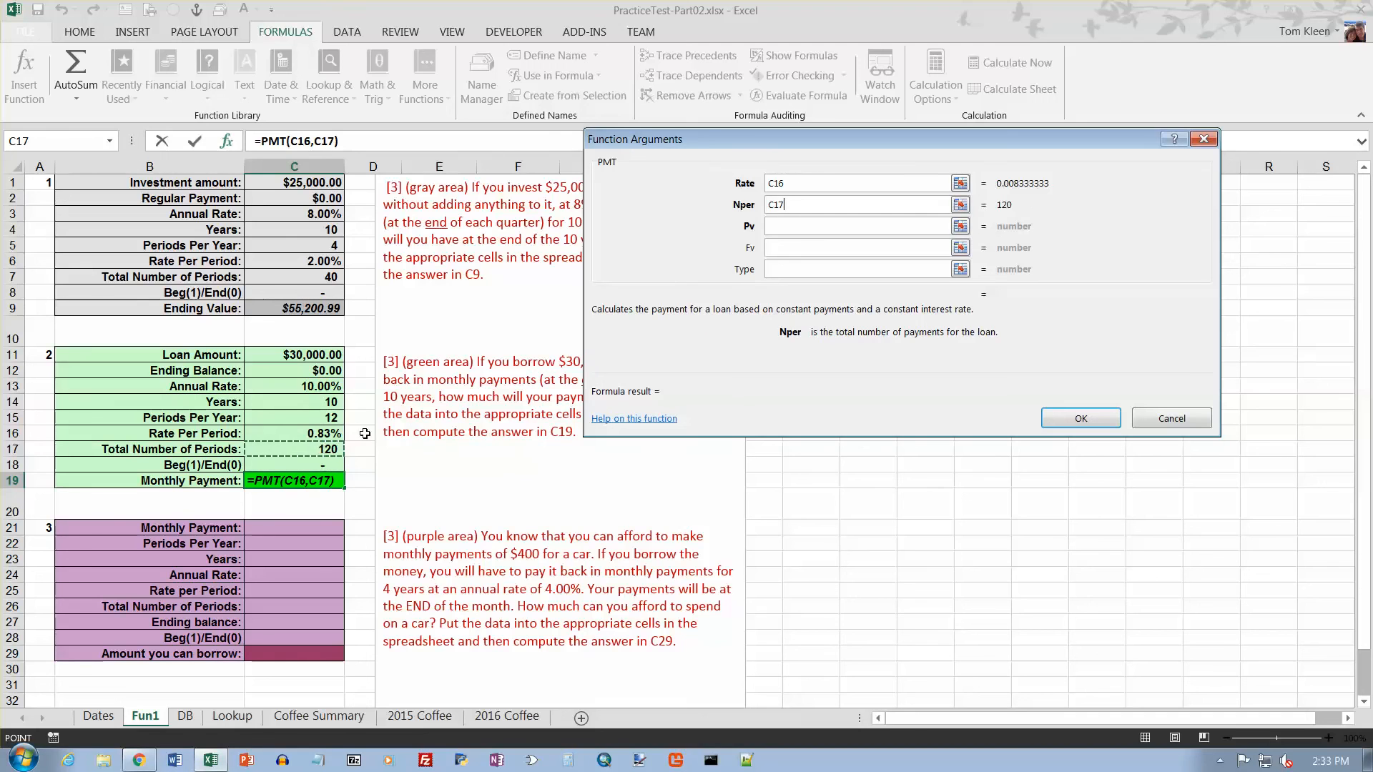
Complete the PMT function in C19 with C11 as present value, C12 as future value and C18 as type
{"action": "left_click", "coordinate": [789, 228]}
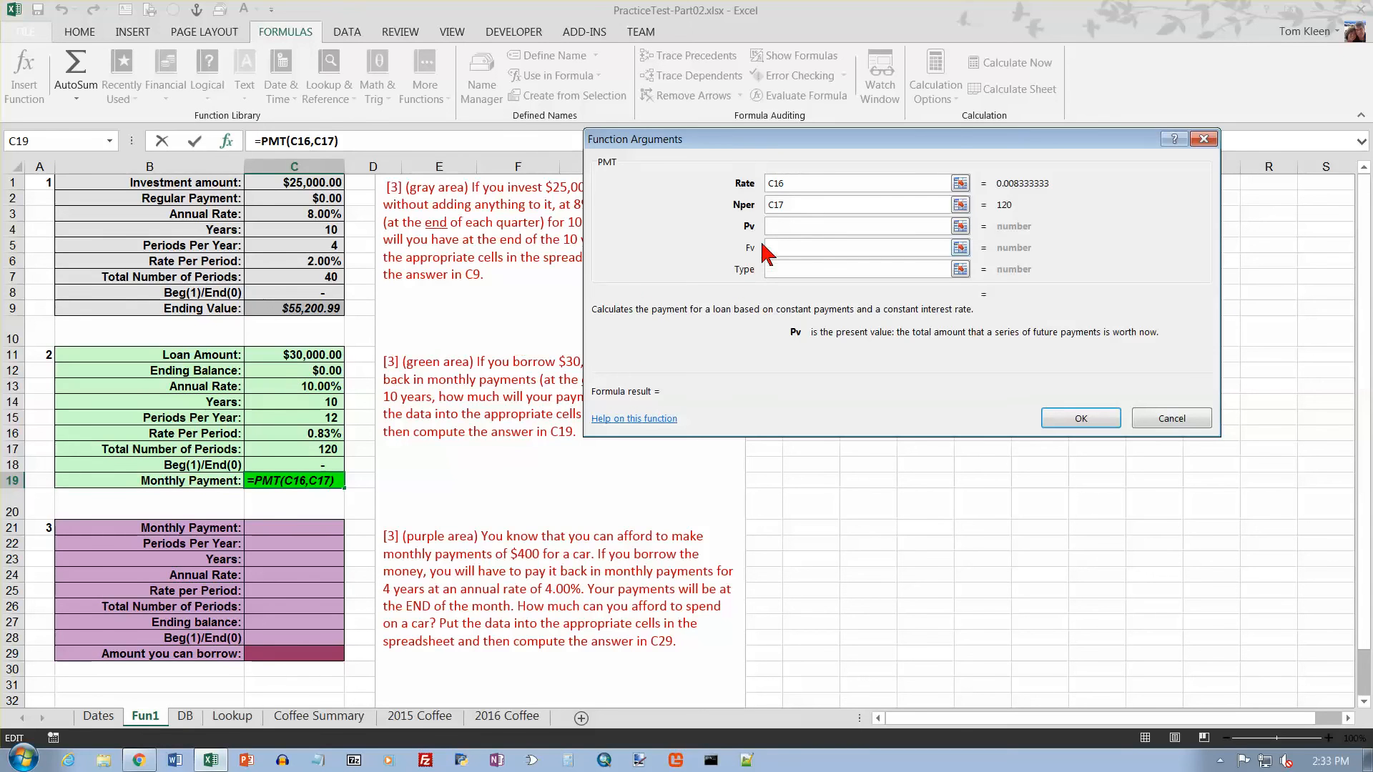
{"action": "left_click", "coordinate": [324, 355]}
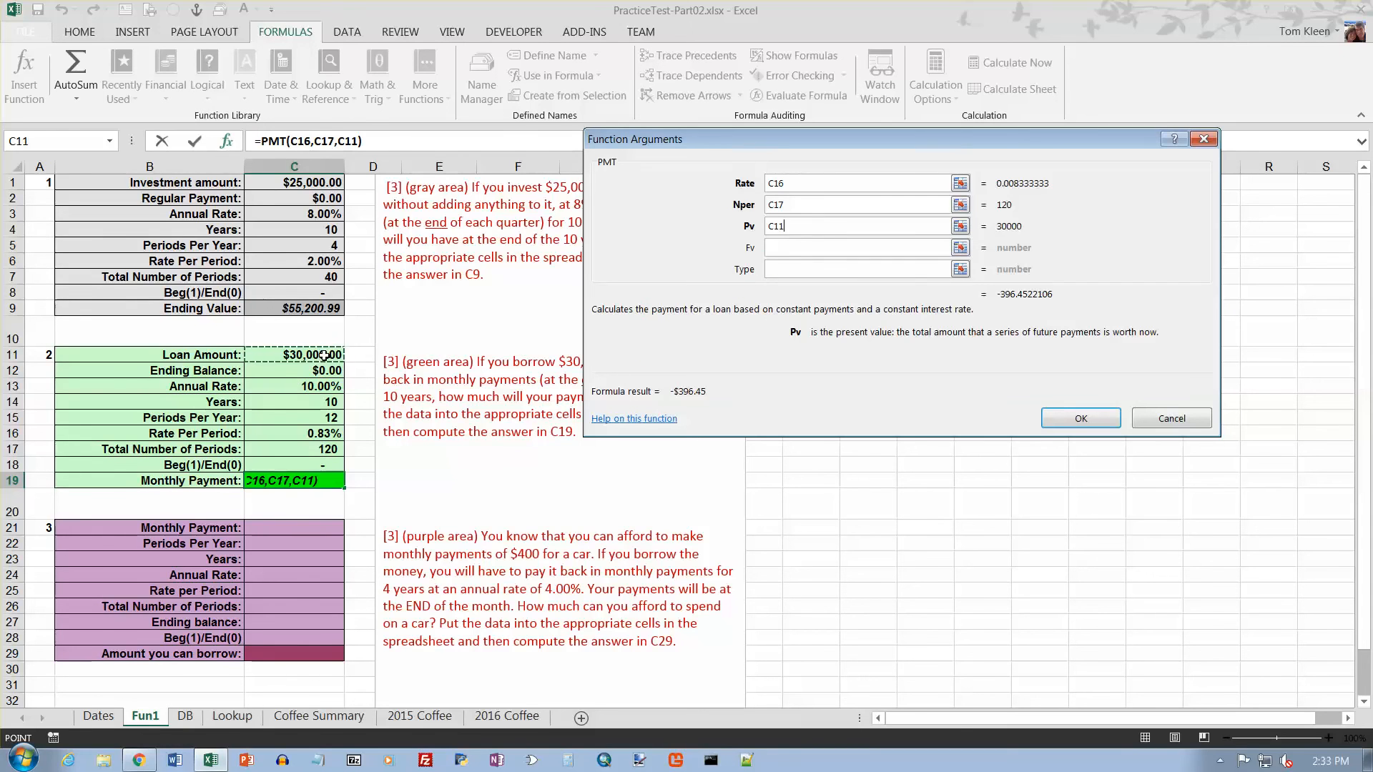
{"action": "left_click", "coordinate": [785, 250]}
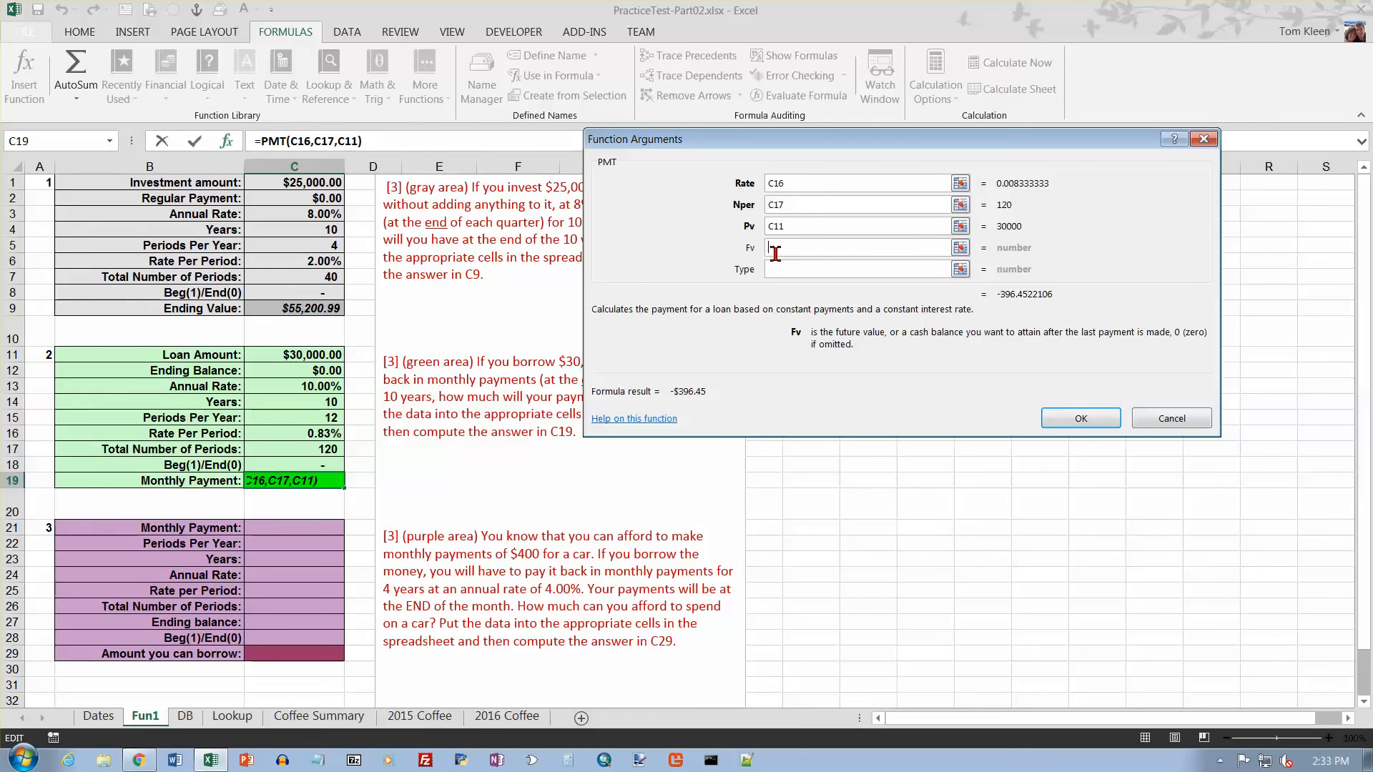
{"action": "left_click", "coordinate": [314, 371]}
{"action": "left_click", "coordinate": [791, 270]}
{"action": "left_click", "coordinate": [296, 463]}
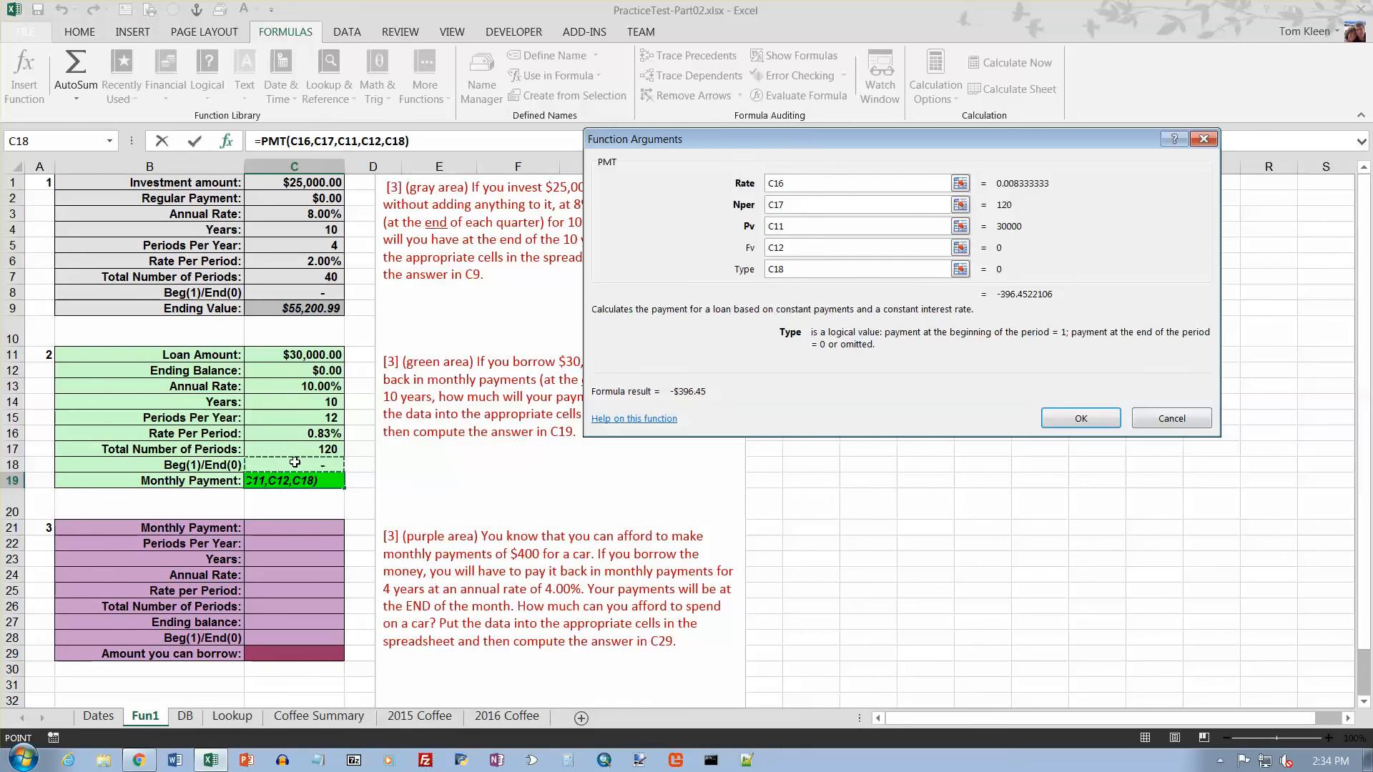
{"action": "left_click", "coordinate": [1082, 419]}
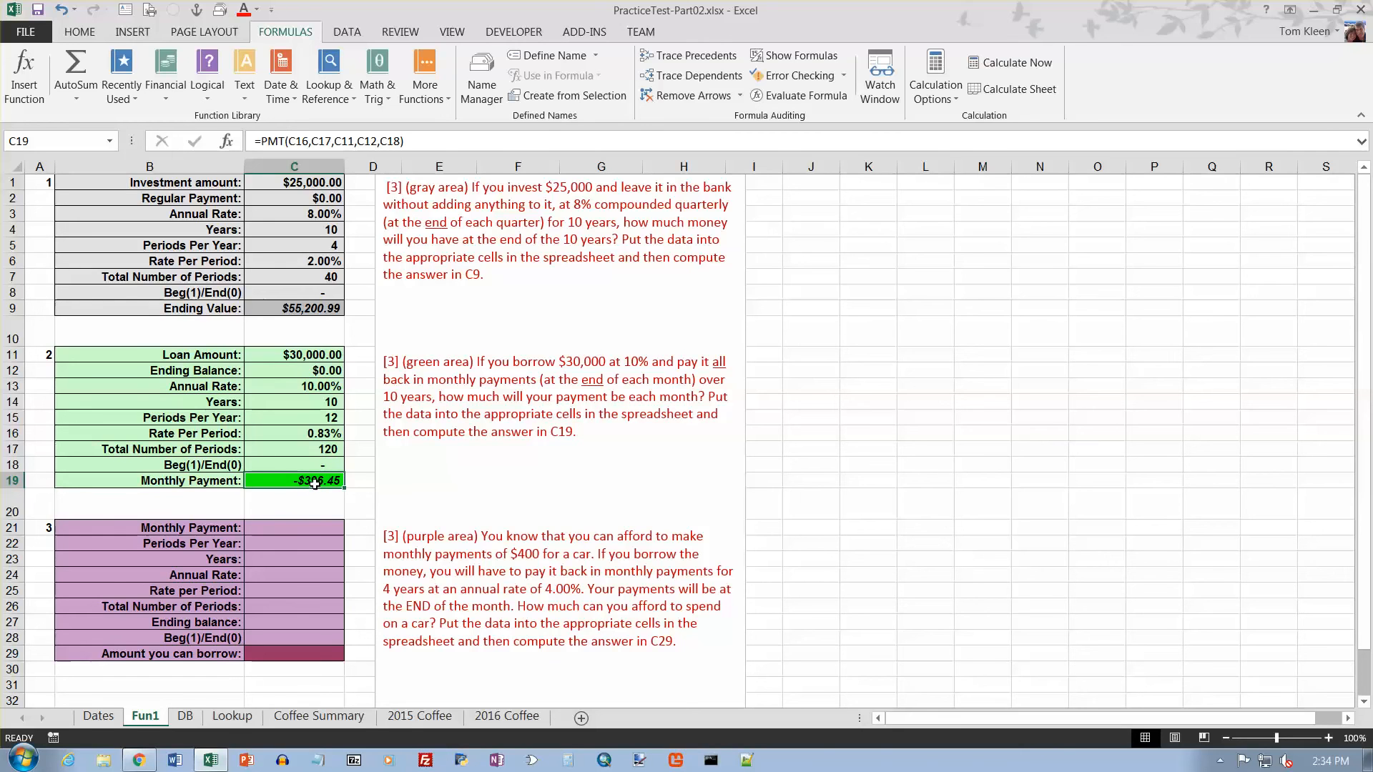
Enter the car loan's monthly payment of 400, 12 periods per year, 4 years and 4% annual rate in C21 to C24
{"action": "left_click", "coordinate": [480, 554]}
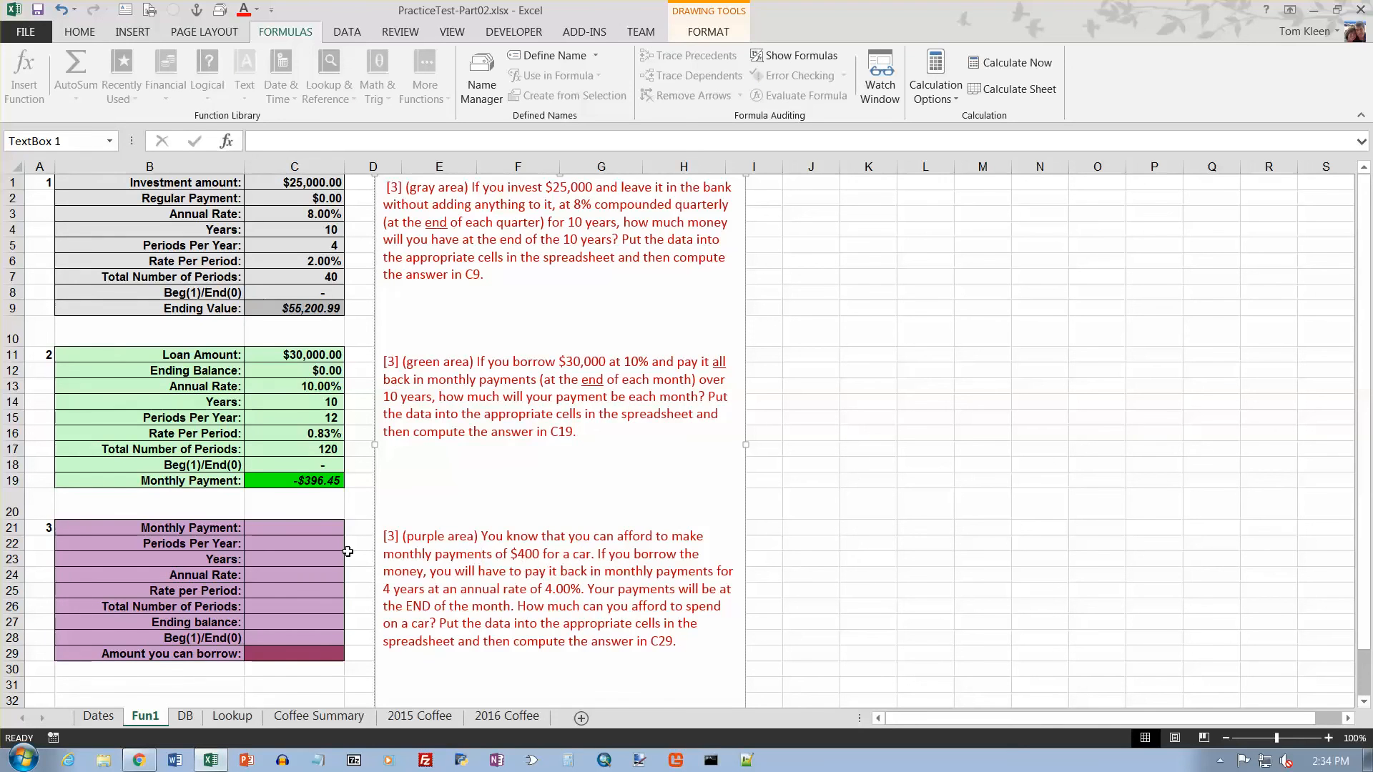
{"action": "left_click", "coordinate": [309, 528]}
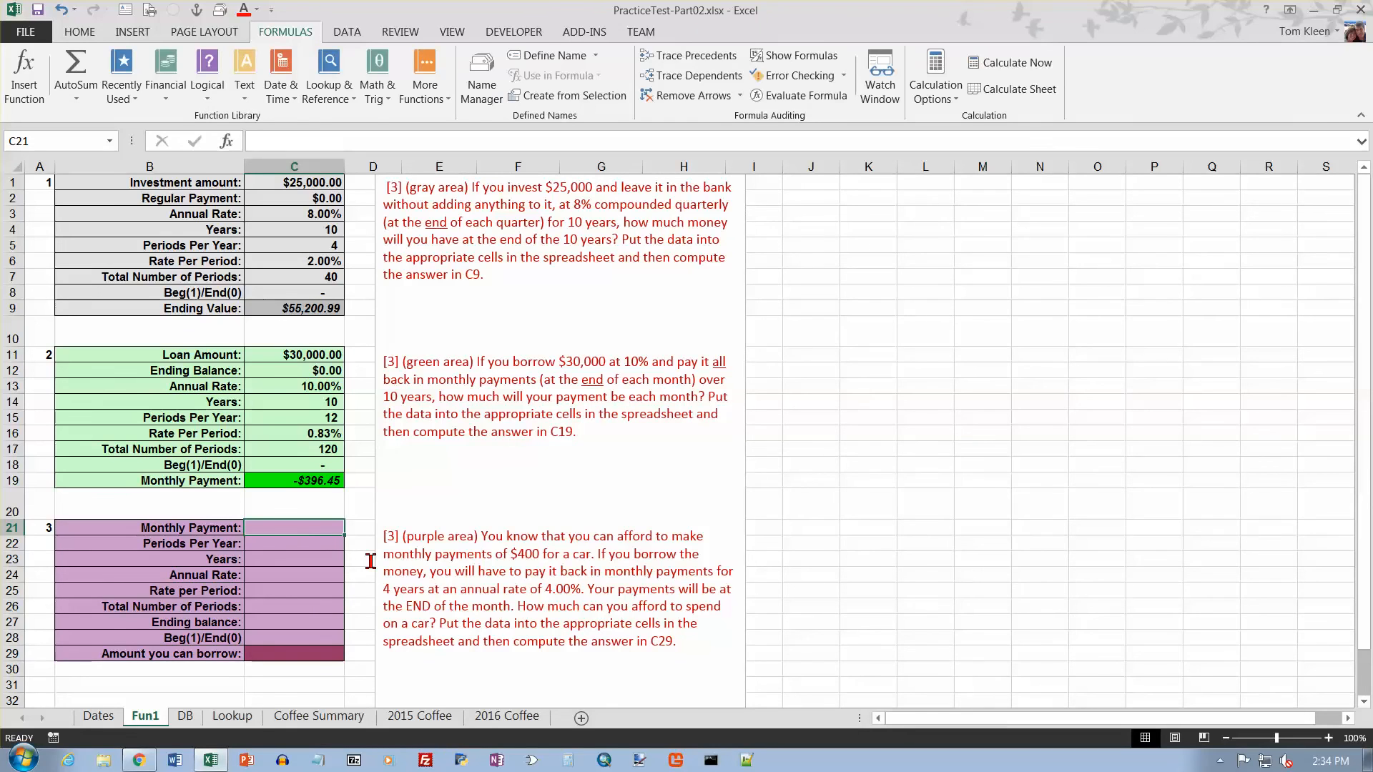
{"action": "type", "text": "400"}
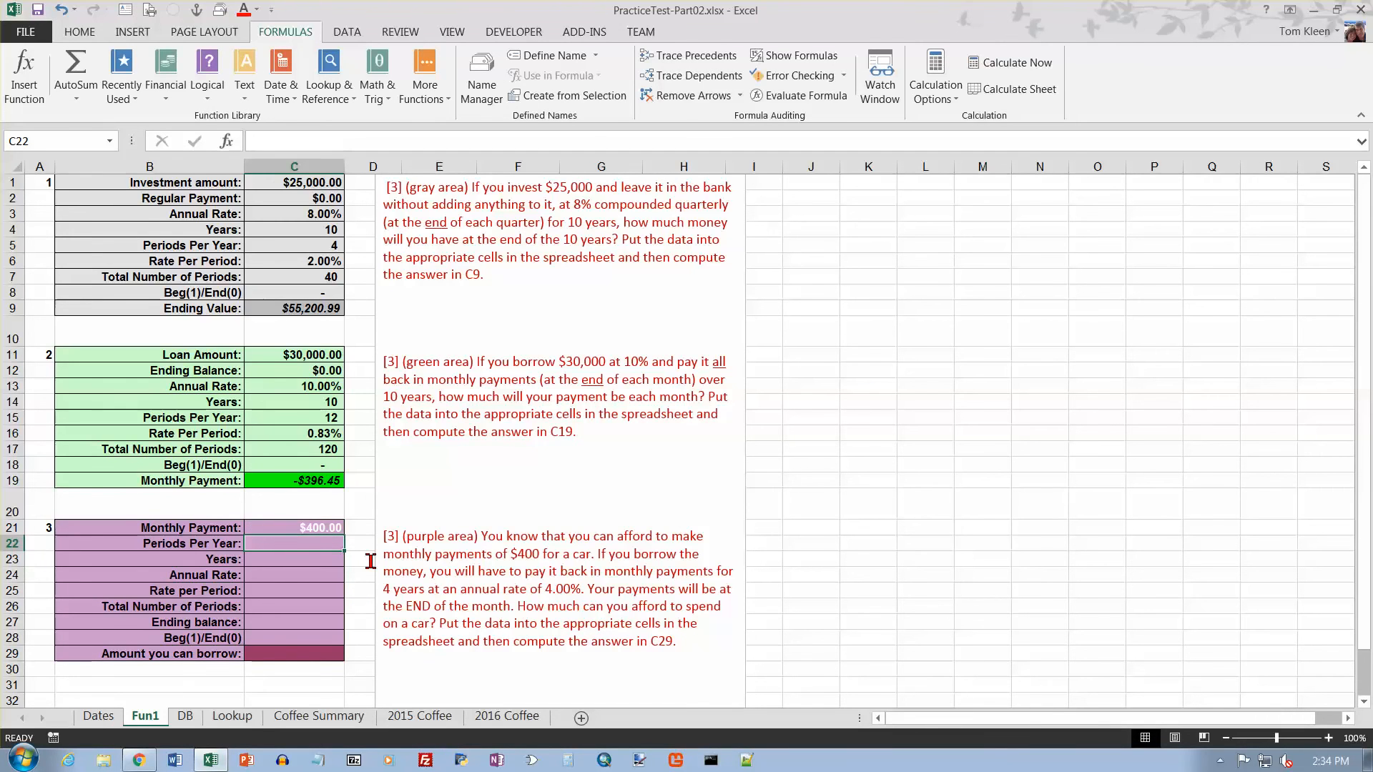
{"action": "type", "text": "12"}
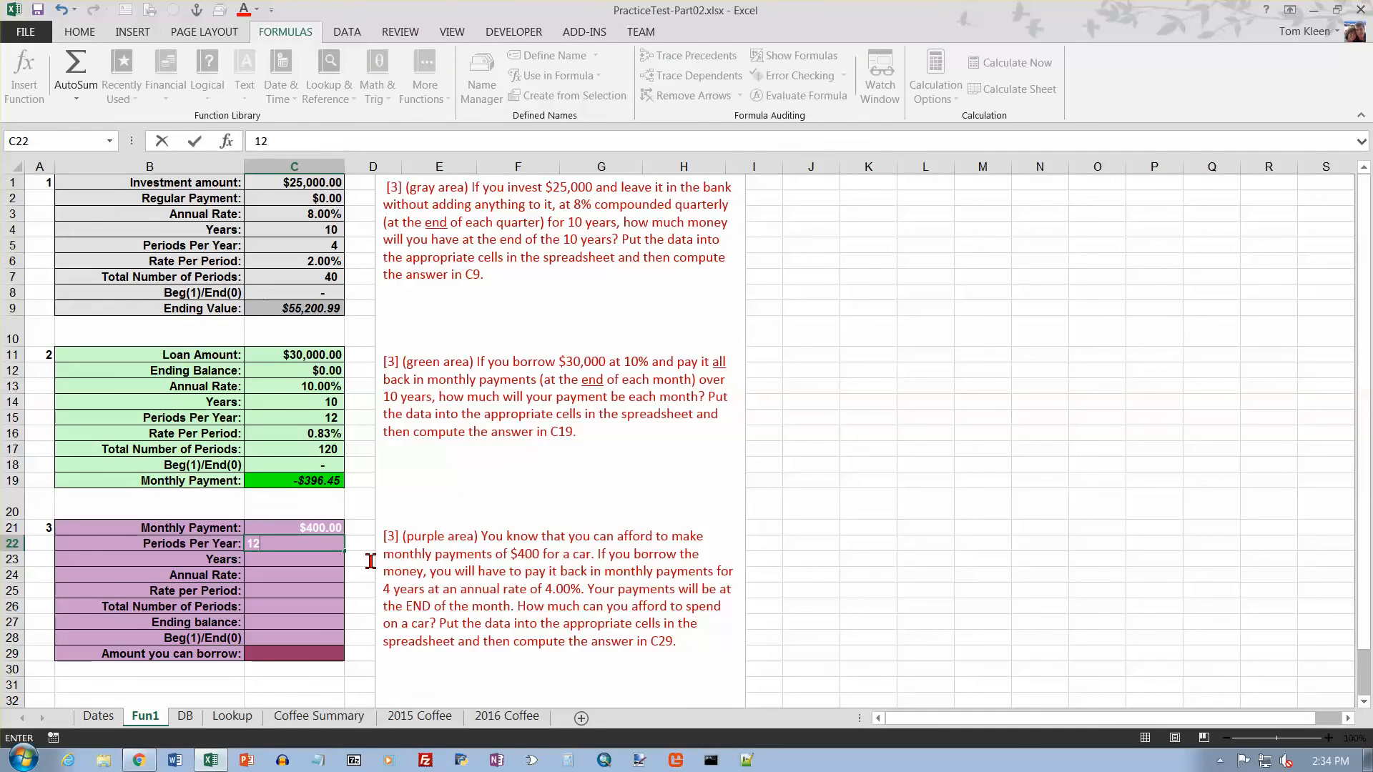
{"action": "key", "text": "Return"}
{"action": "type", "text": "4"}
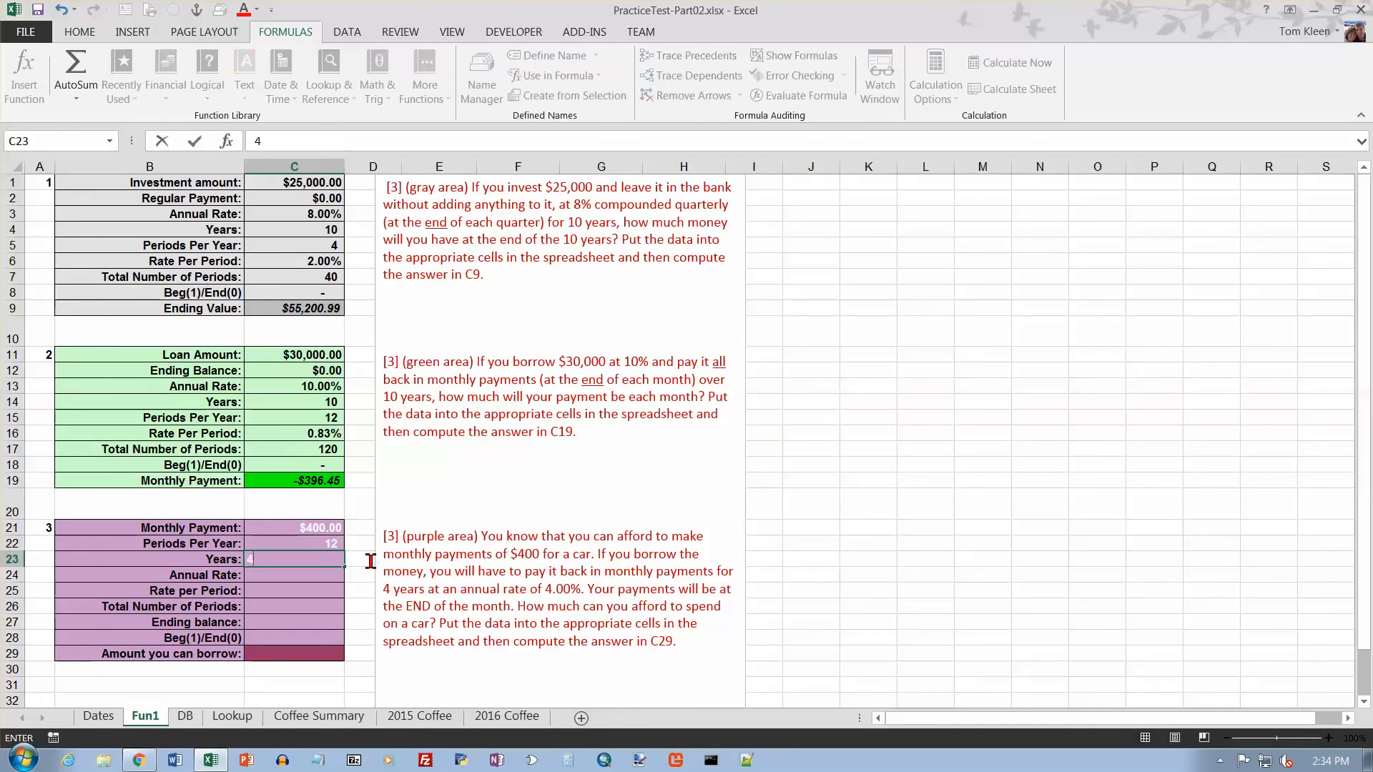
{"action": "key", "text": "Return"}
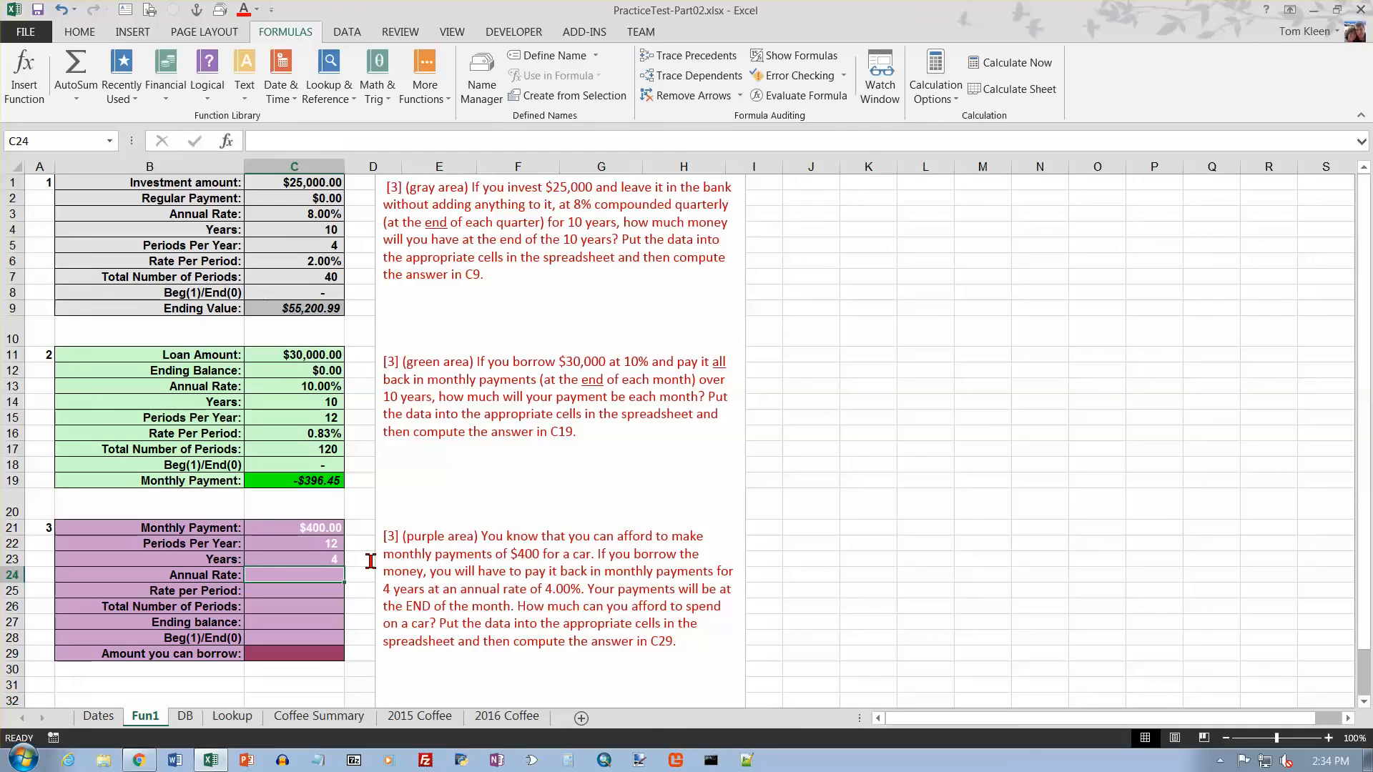
{"action": "type", "text": "4%"}
{"action": "key", "text": "Return"}
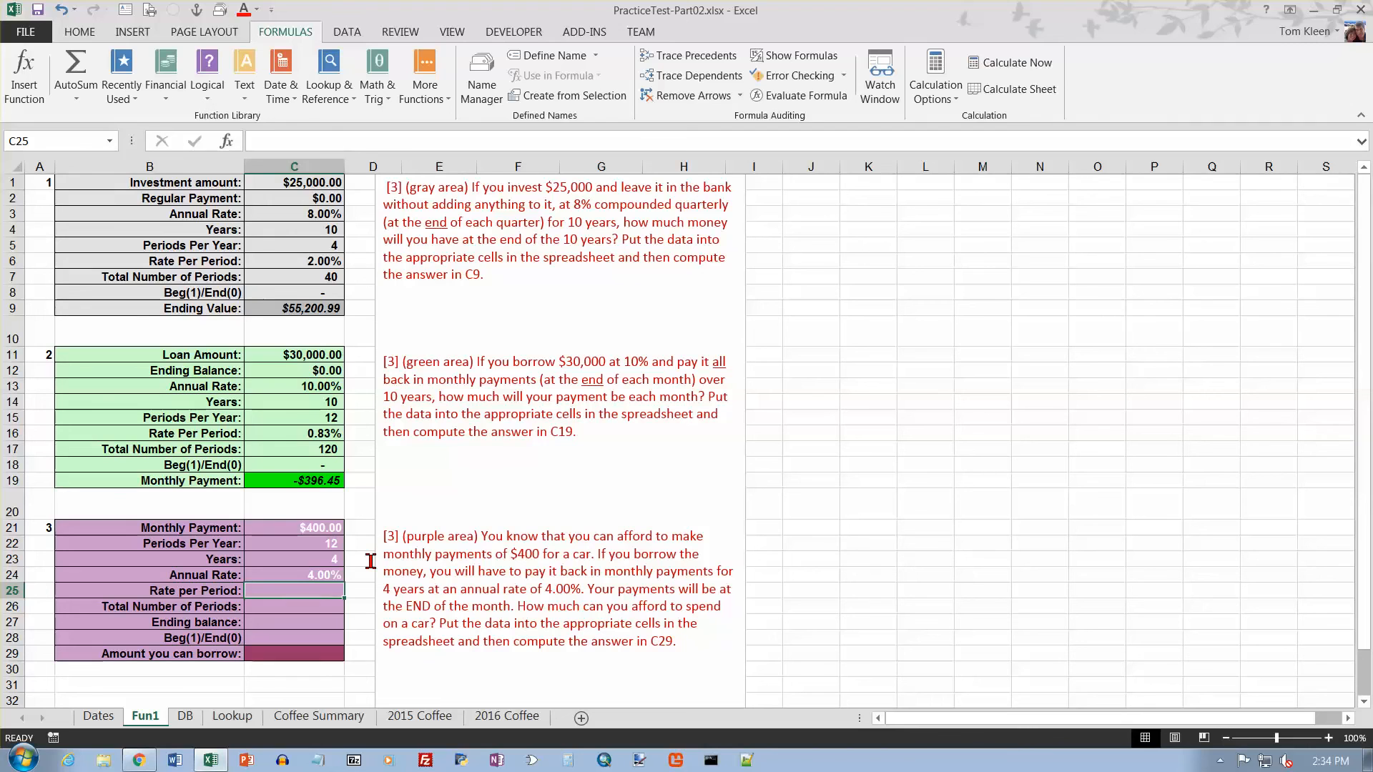
Calculate the car loan's rate per period in C25 with the formula =C24/C22
{"action": "type", "text": "="}
{"action": "key", "text": "Up"}
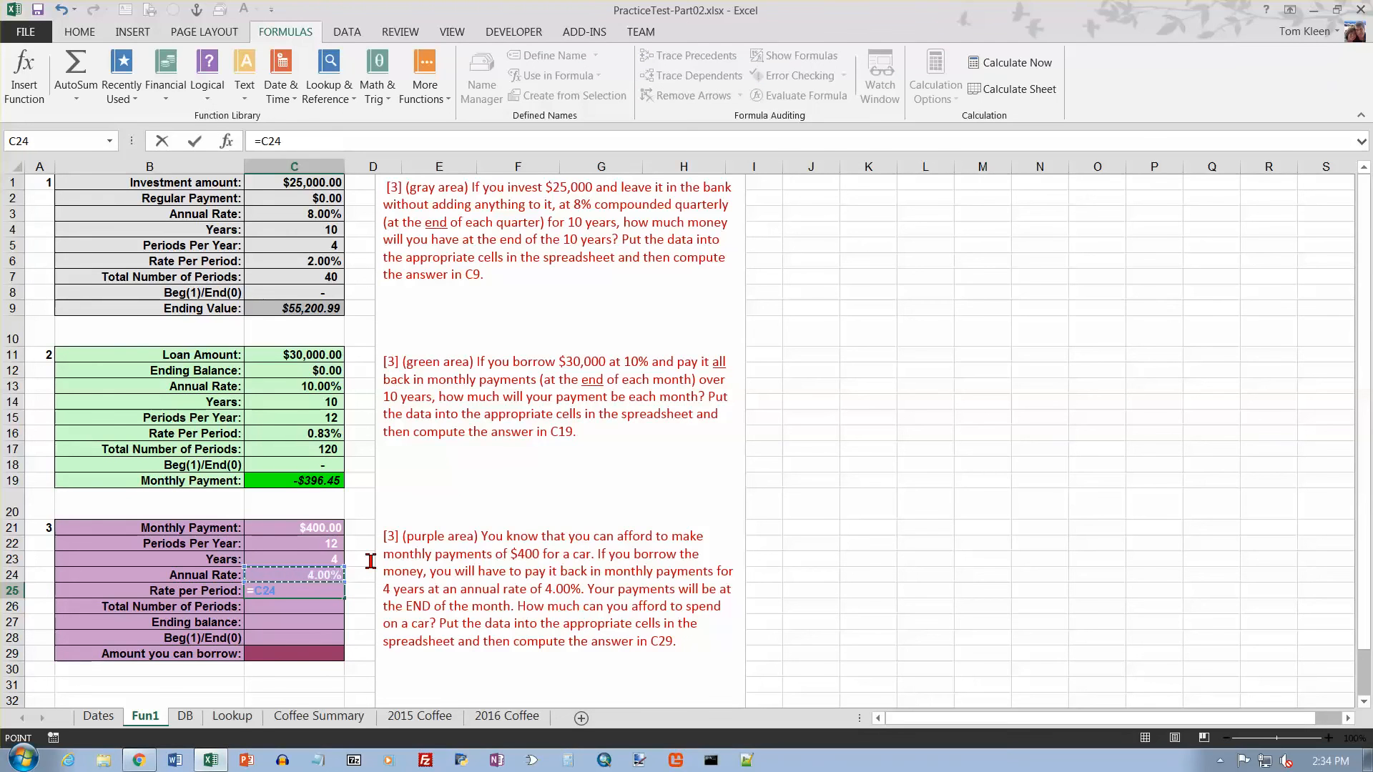
{"action": "type", "text": "/"}
{"action": "key", "text": "Up"}
{"action": "key", "text": "Up"}
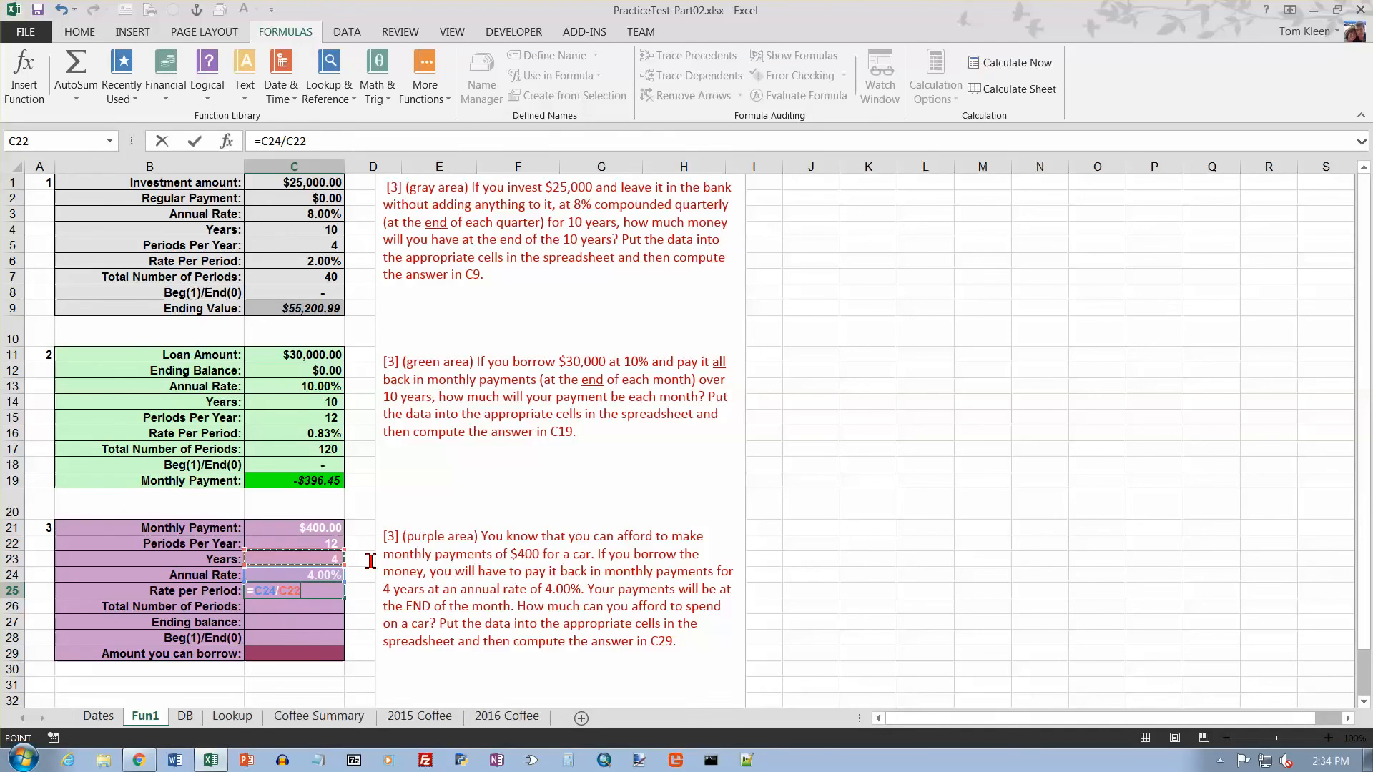
{"action": "key", "text": "Return"}
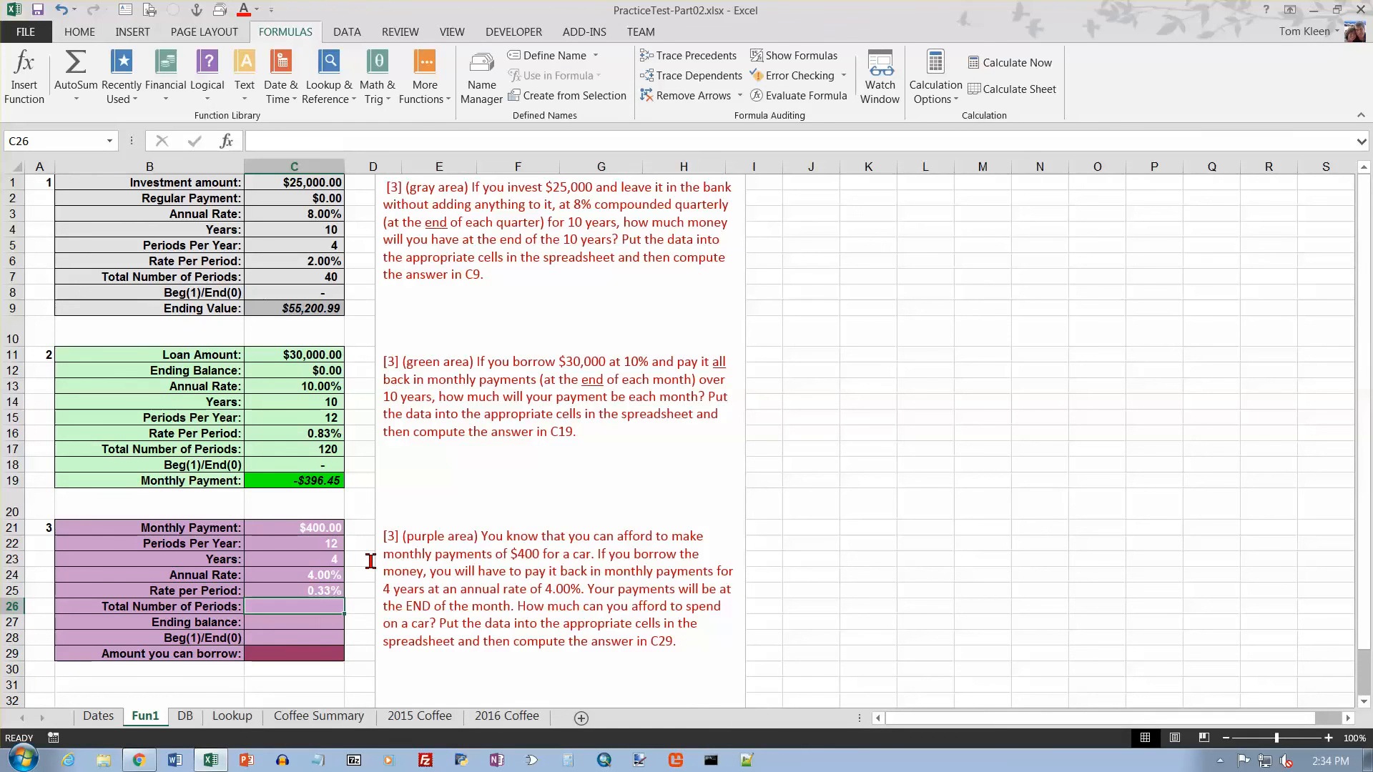
Calculate the car loan's total number of periods in C26 with the formula =C22*C23
{"action": "type", "text": "="}
{"action": "key", "text": "Up"}
{"action": "key", "text": "Up"}
{"action": "key", "text": "Up"}
{"action": "key", "text": "Up"}
{"action": "type", "text": "*"}
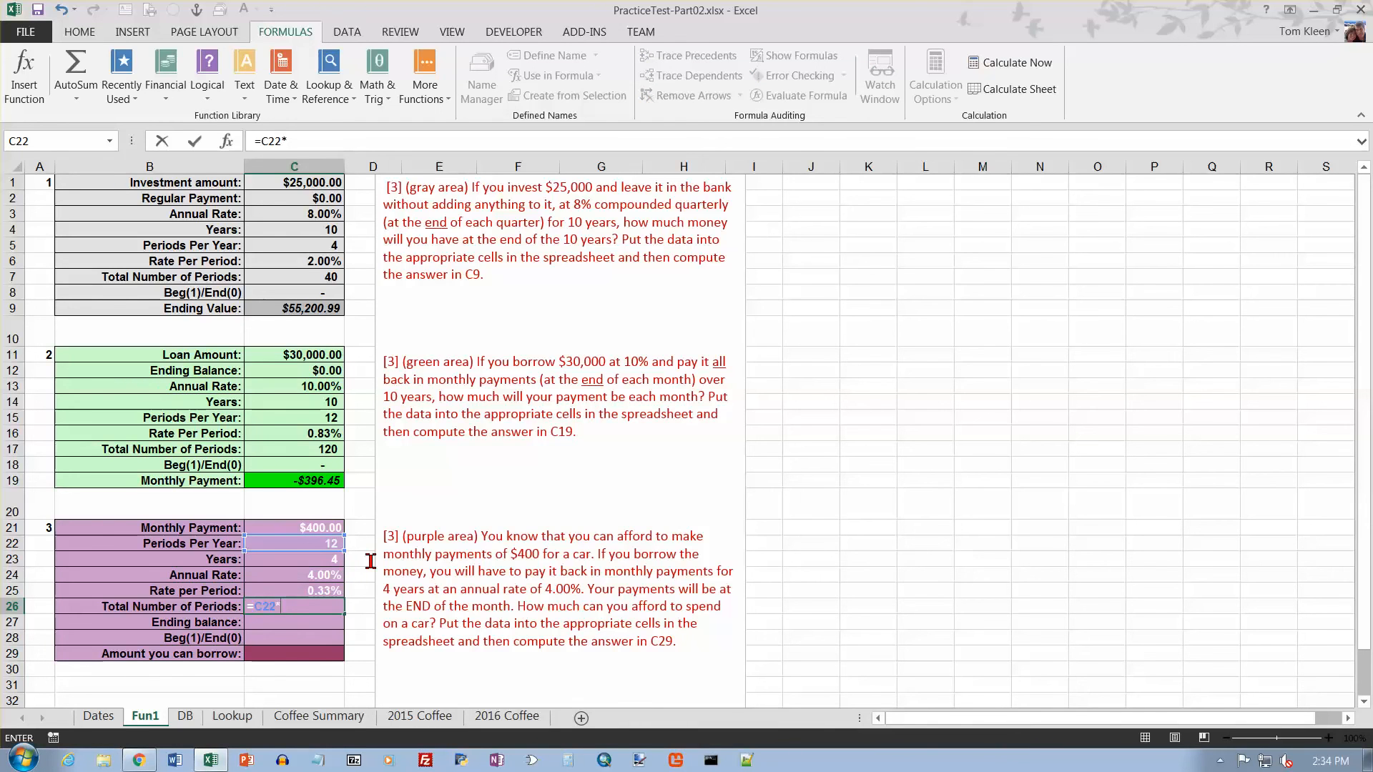
{"action": "key", "text": "Up"}
{"action": "key", "text": "Up"}
{"action": "key", "text": "Up"}
{"action": "key", "text": "Return"}
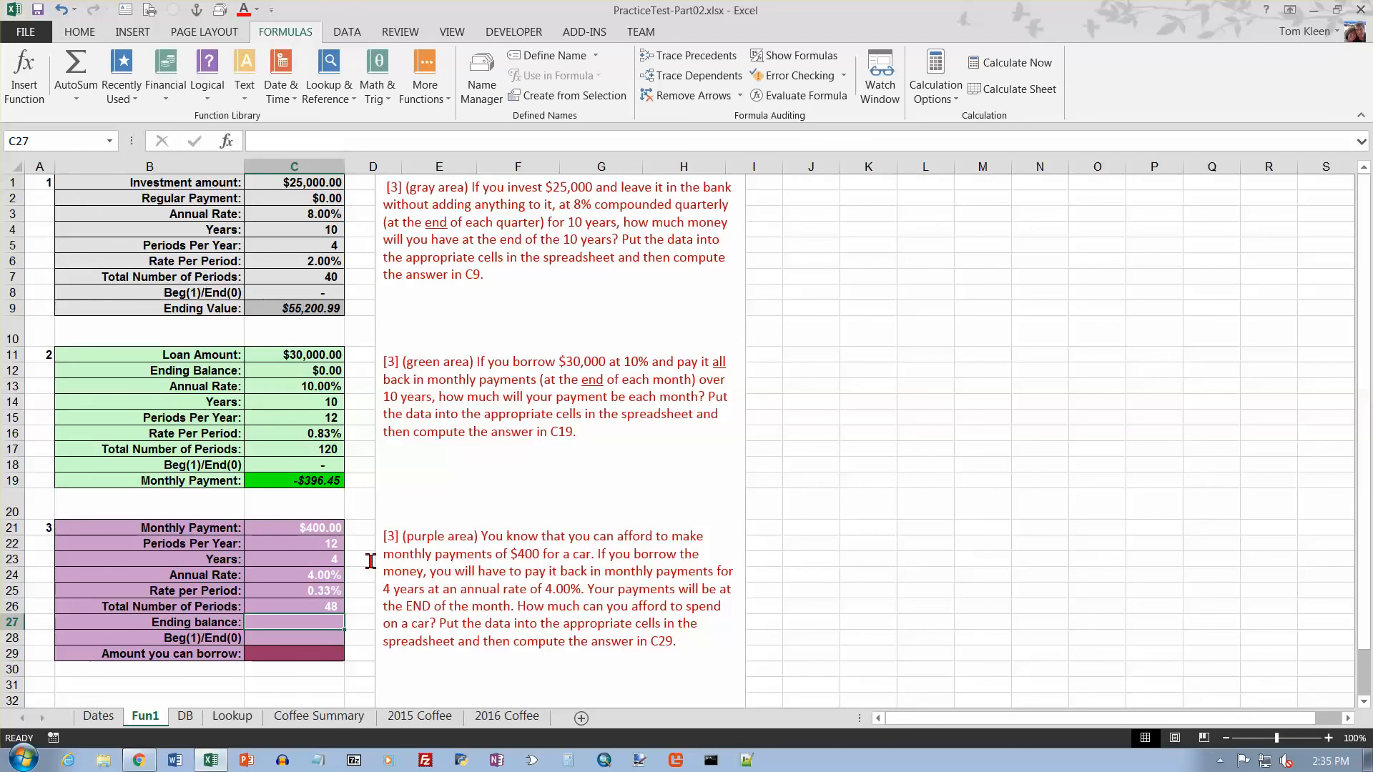
Enter an ending balance of 0 in C27 and 0 in C28 for end-of-month payments
{"action": "type", "text": "0"}
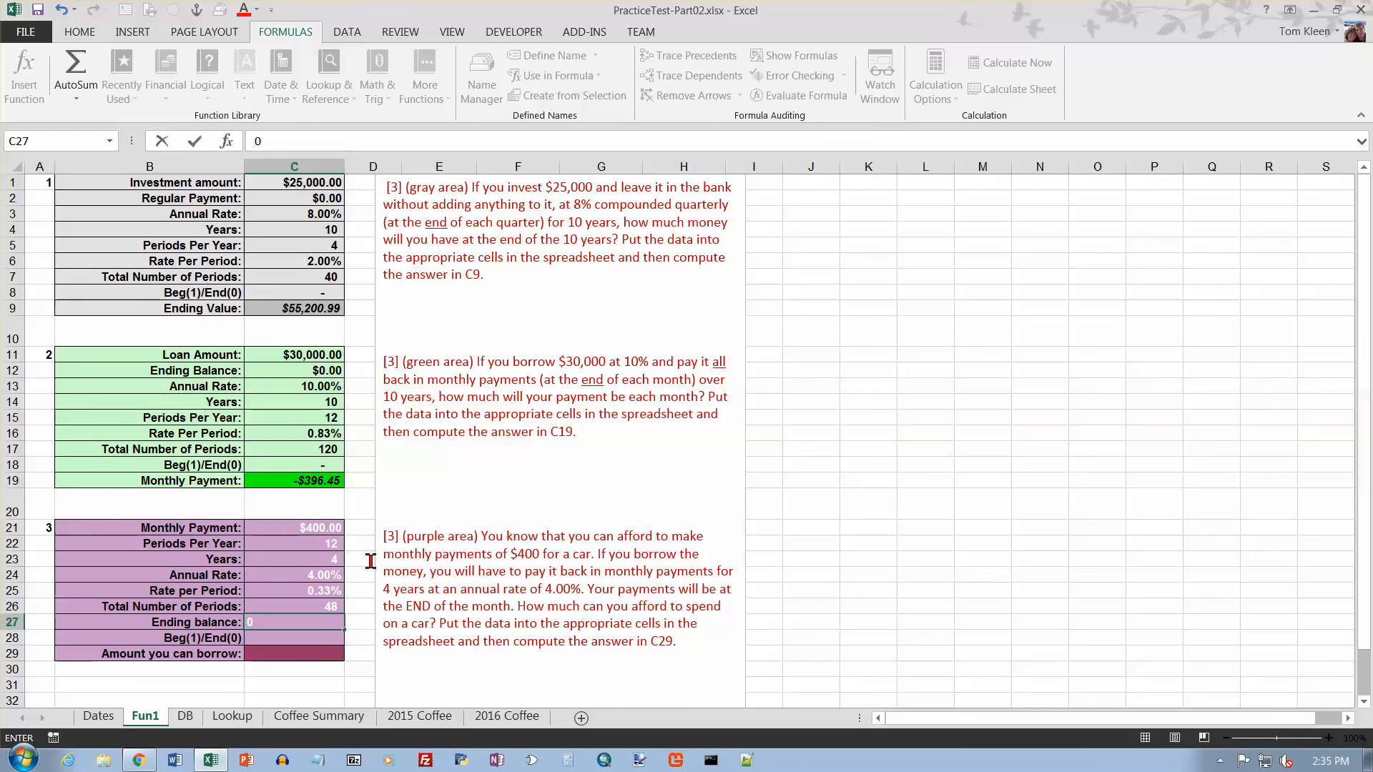
{"action": "key", "text": "Return"}
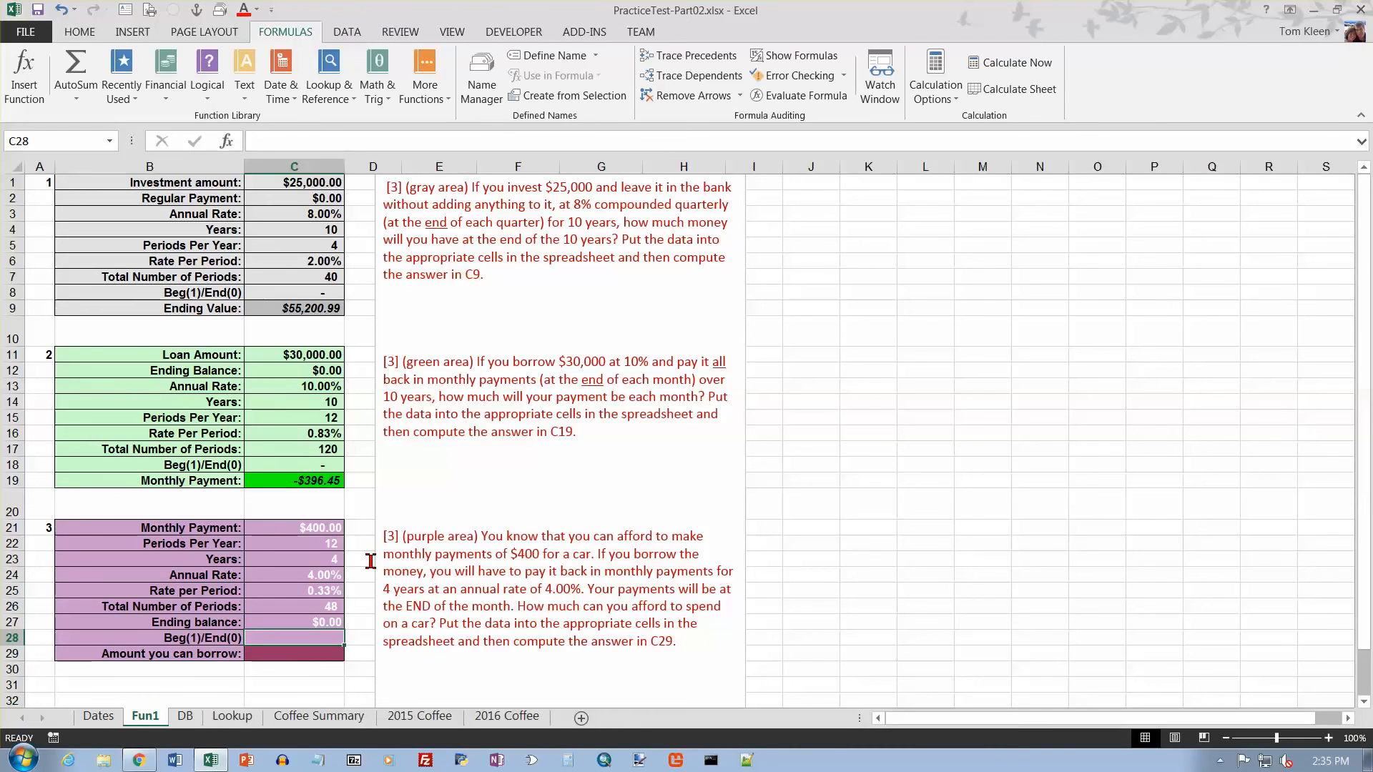
{"action": "type", "text": "0"}
{"action": "key", "text": "Return"}
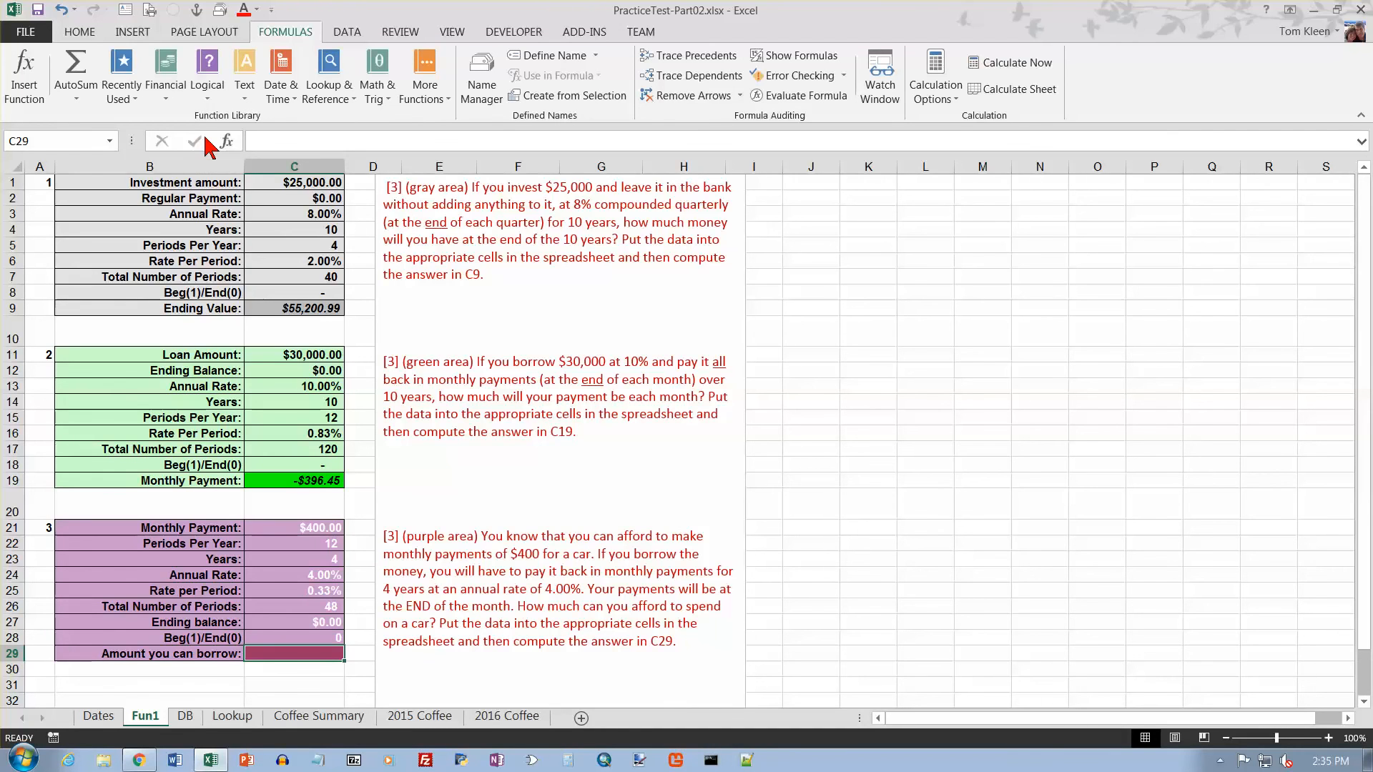
Insert the PV function in C29 with C25 as the rate and C26 as the number of periods
{"action": "left_click", "coordinate": [169, 100]}
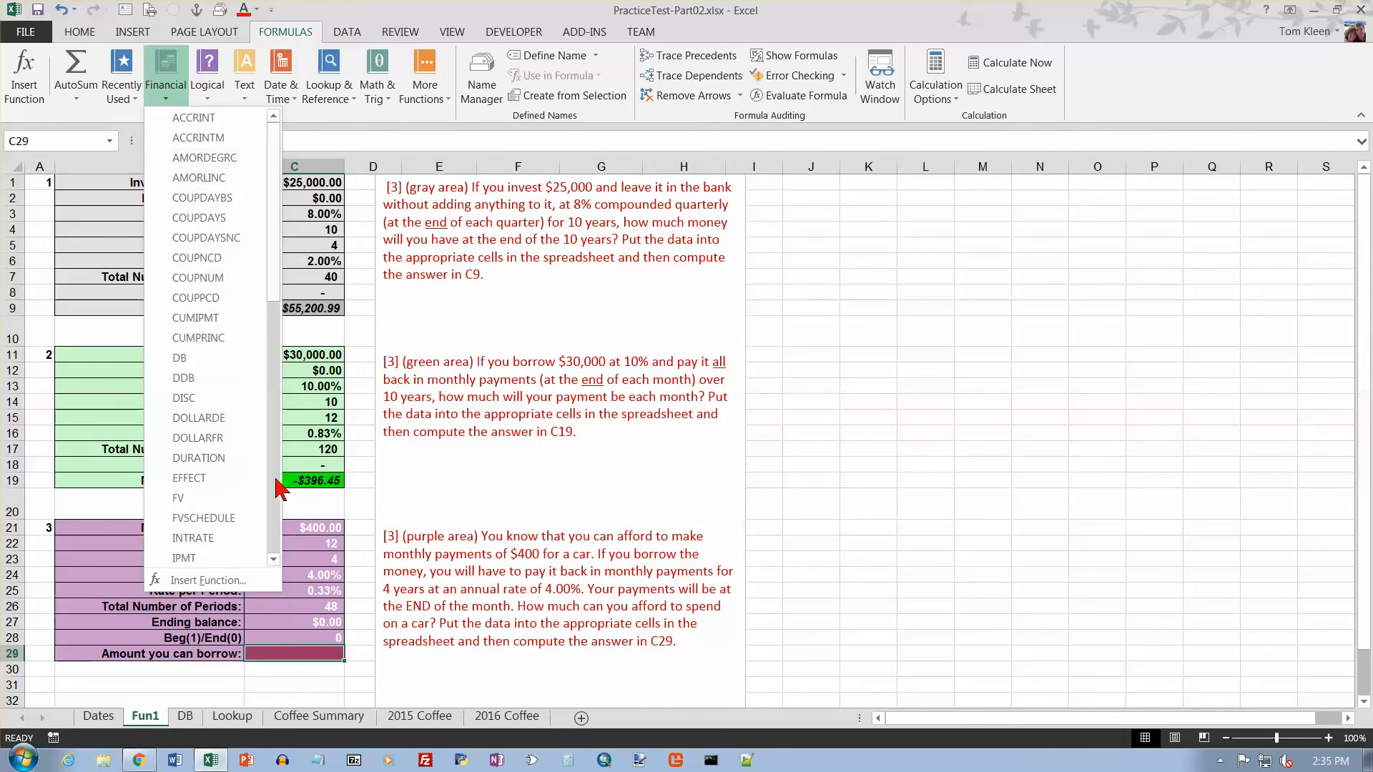
{"action": "left_click", "coordinate": [277, 487]}
{"action": "left_click", "coordinate": [193, 479]}
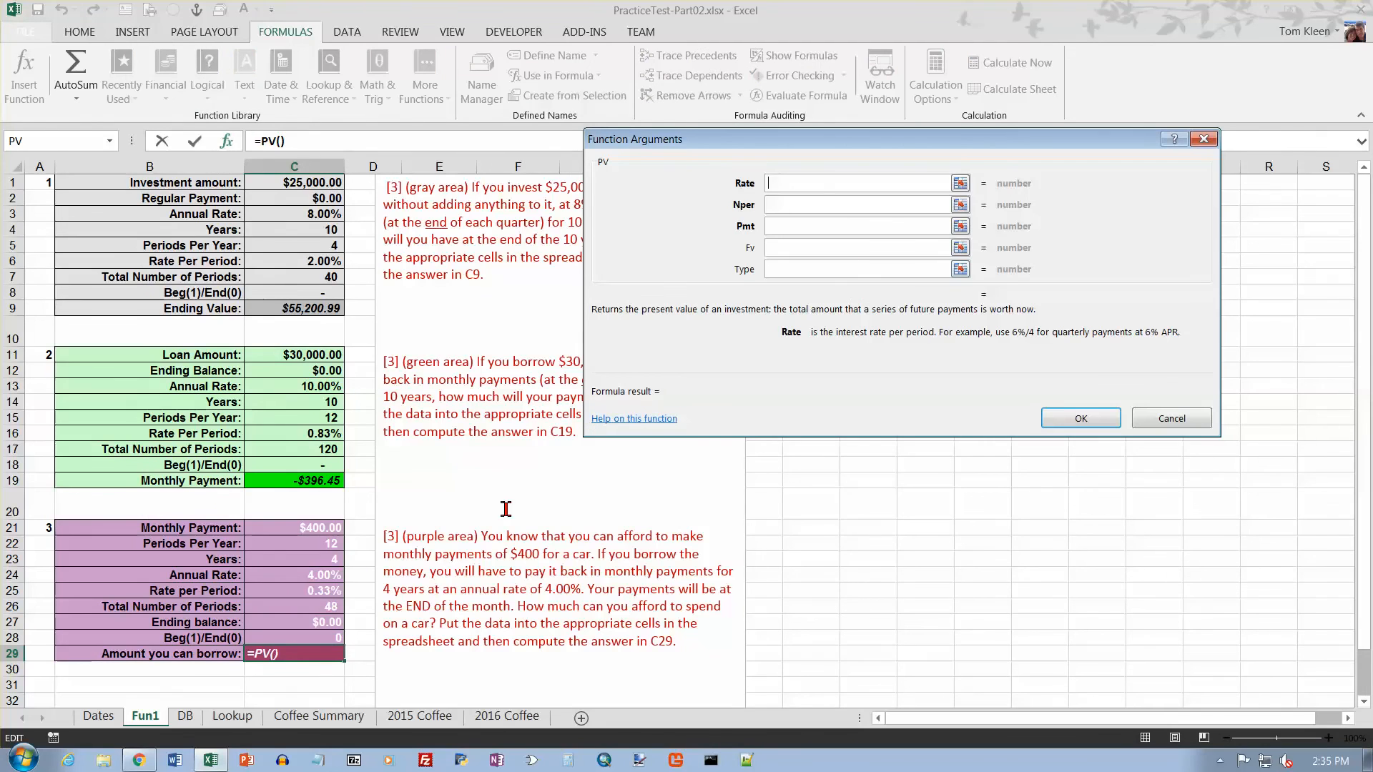
{"action": "left_click", "coordinate": [328, 592]}
{"action": "left_click", "coordinate": [787, 206]}
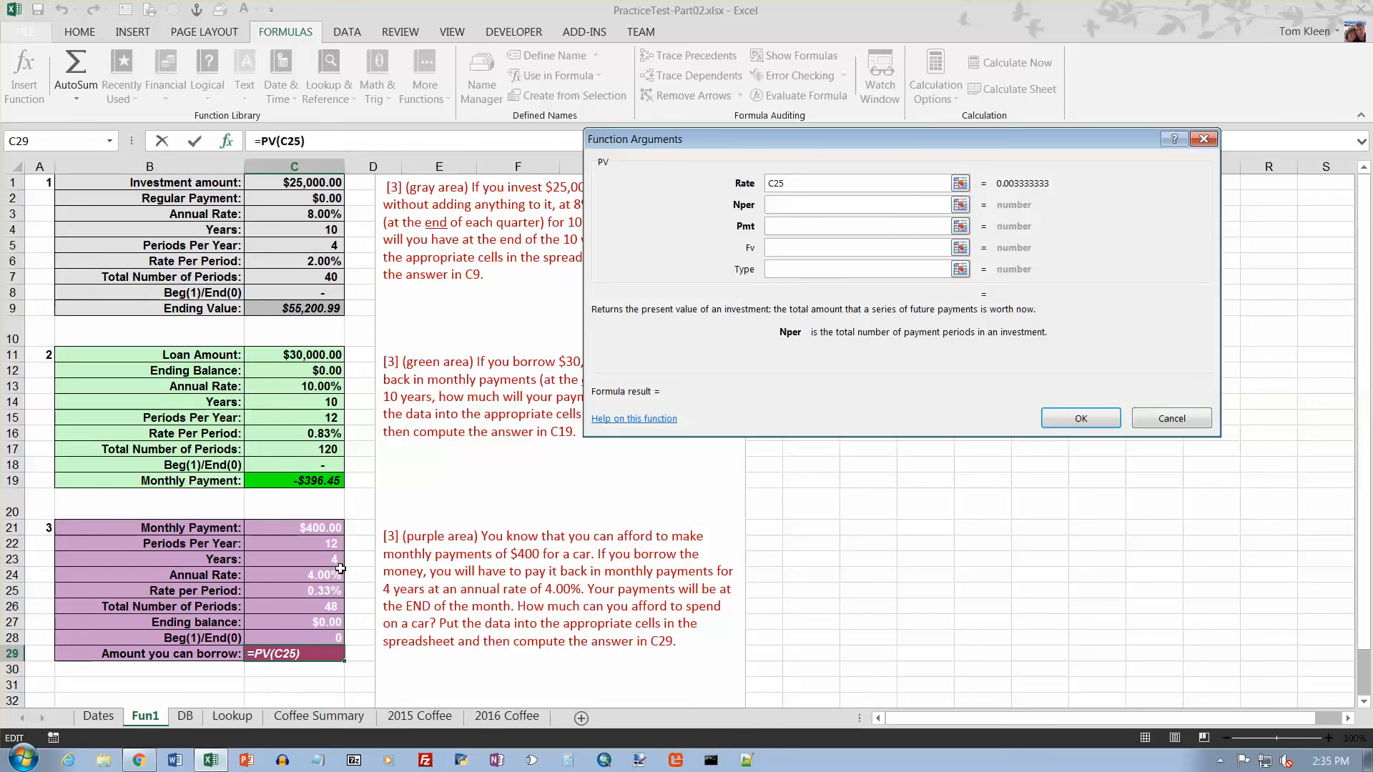
{"action": "left_click", "coordinate": [335, 608]}
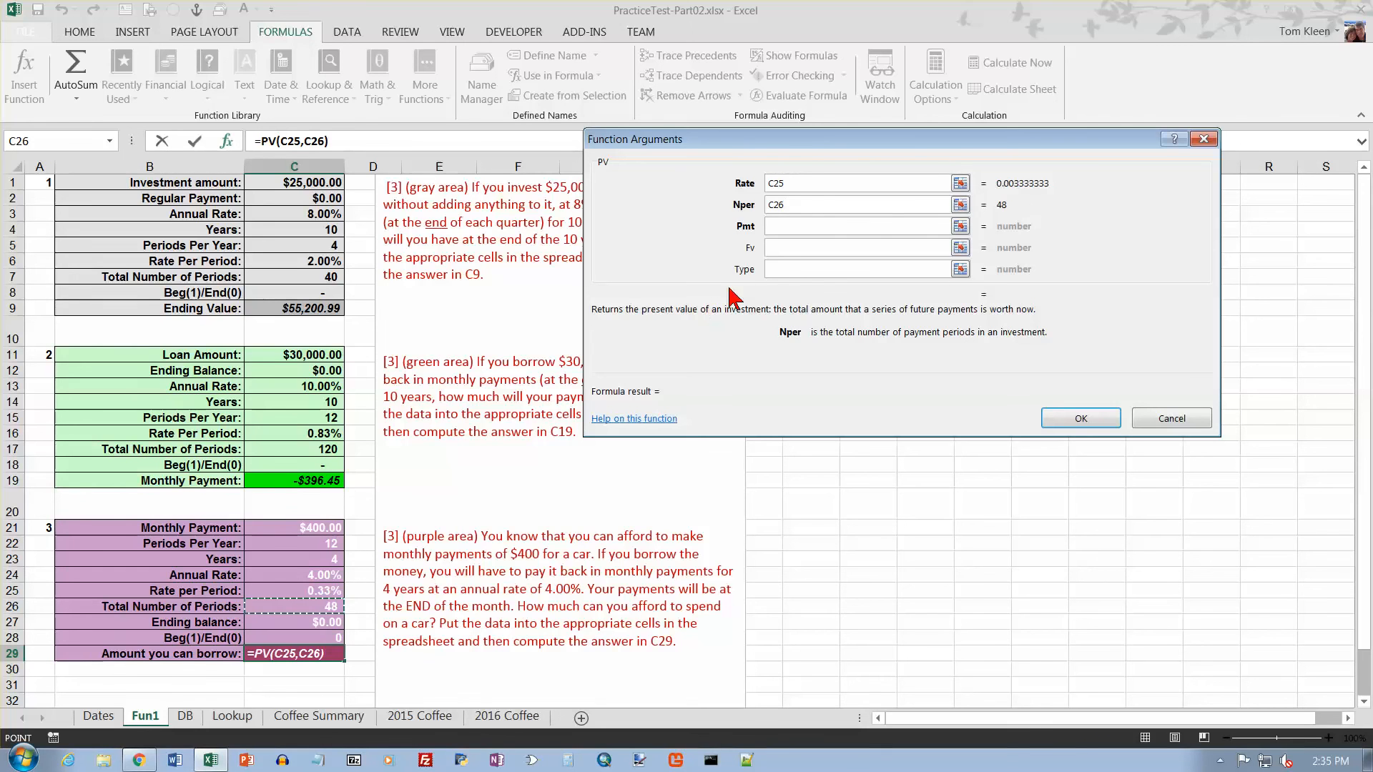
Complete the PV function in C29 with -C21 as payment, C27 as future value and C28 as type
{"action": "left_click", "coordinate": [781, 227]}
{"action": "type", "text": "-"}
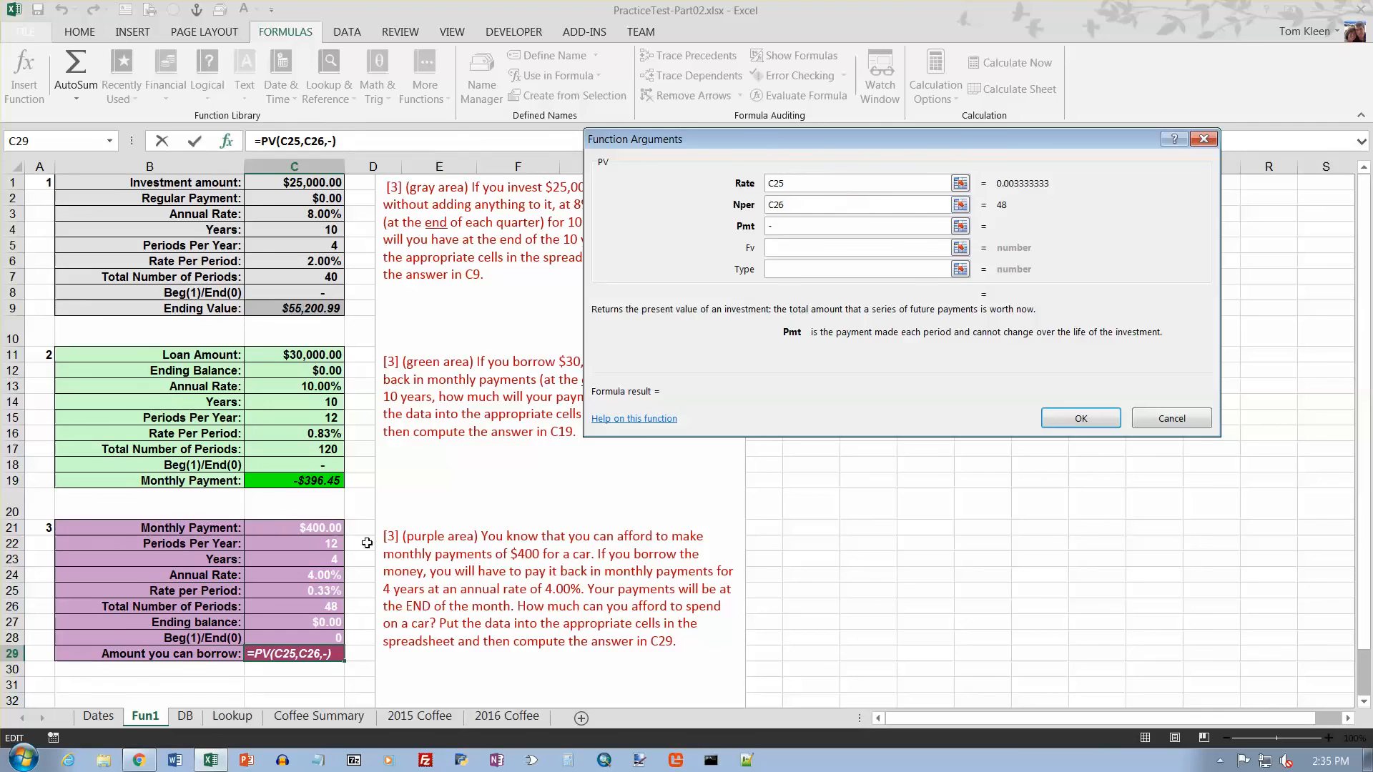
{"action": "left_click", "coordinate": [319, 532]}
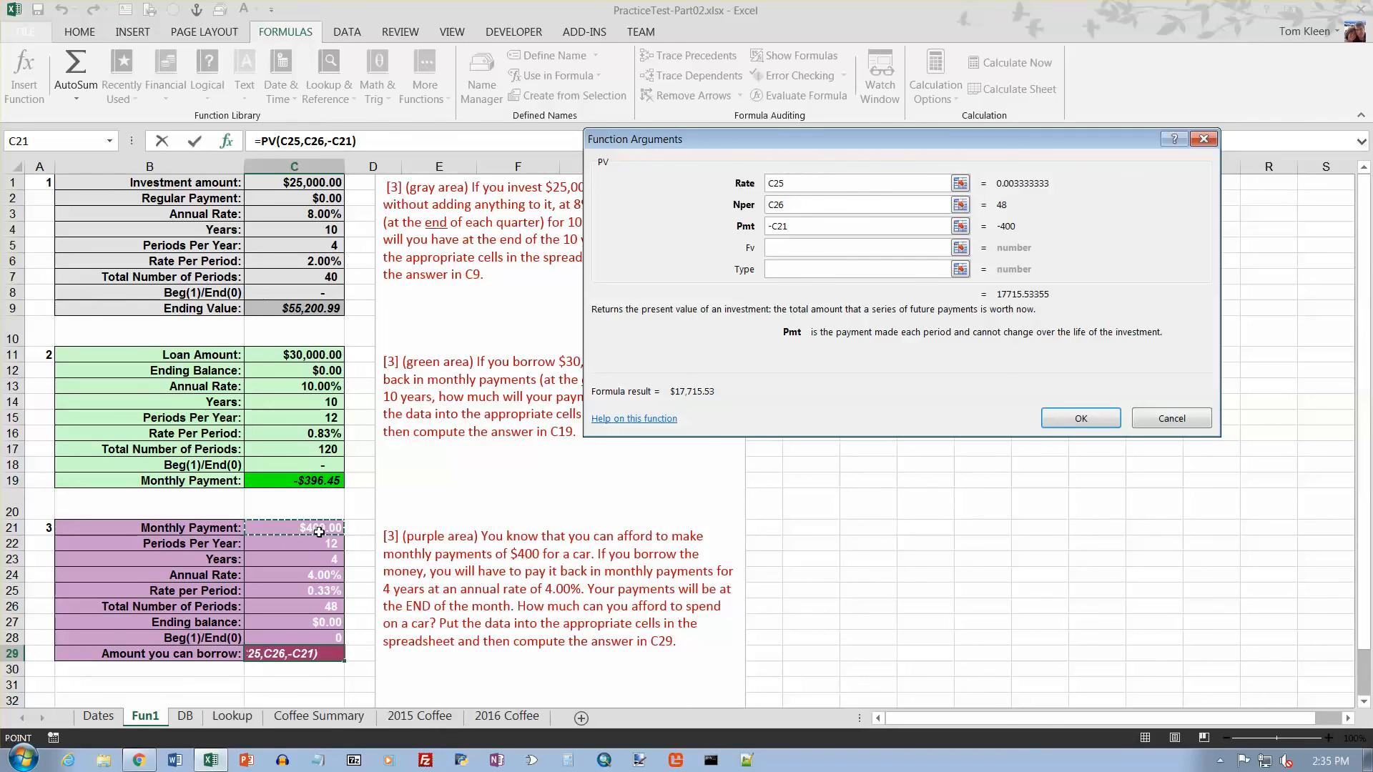
{"action": "left_click", "coordinate": [796, 250]}
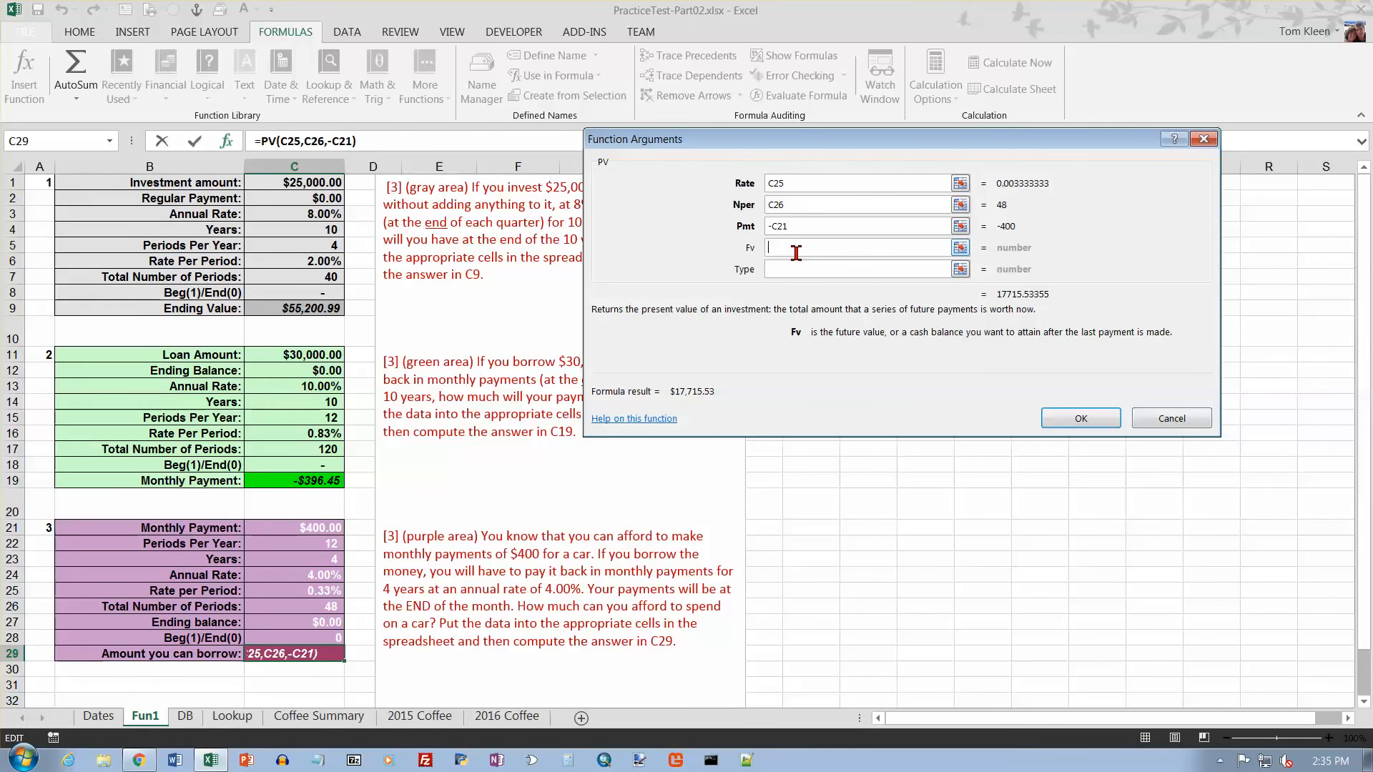
{"action": "left_click", "coordinate": [319, 625]}
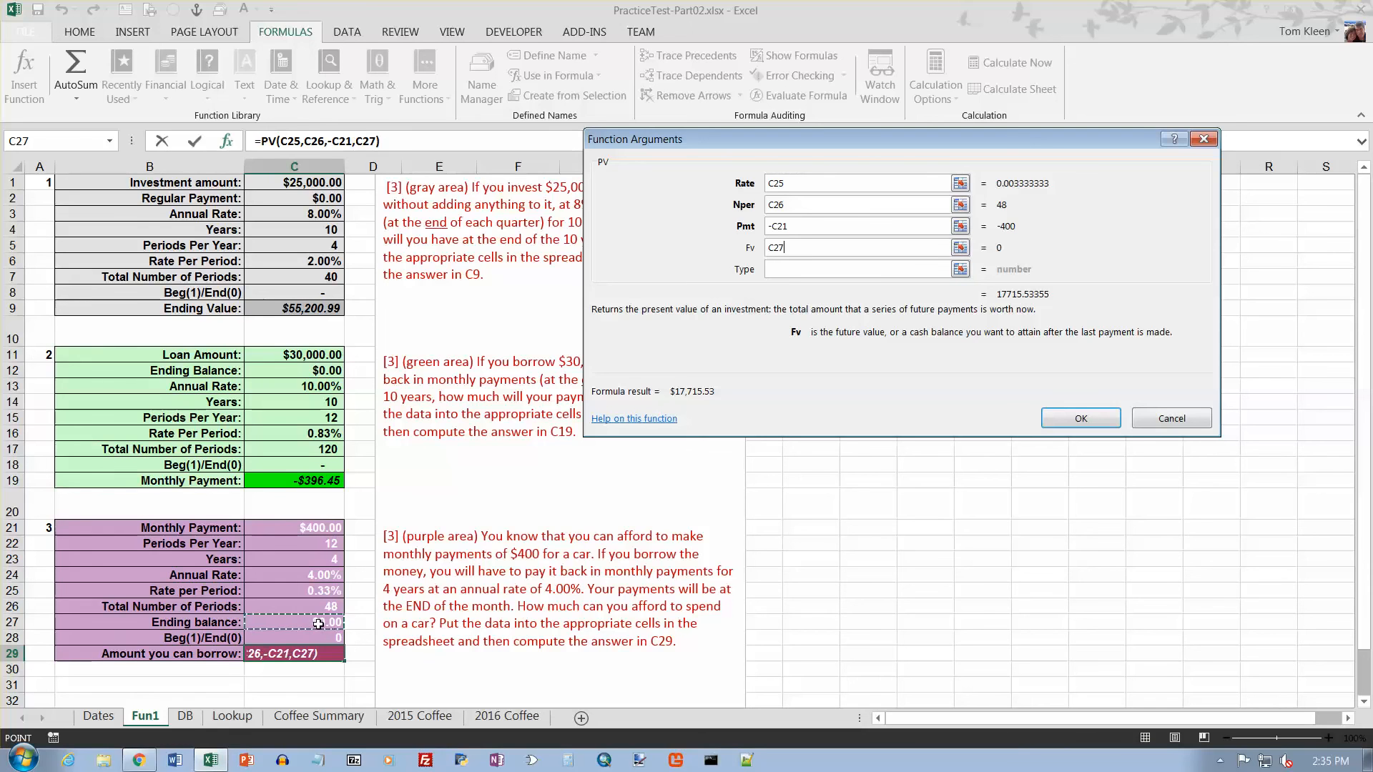
{"action": "left_click", "coordinate": [796, 270]}
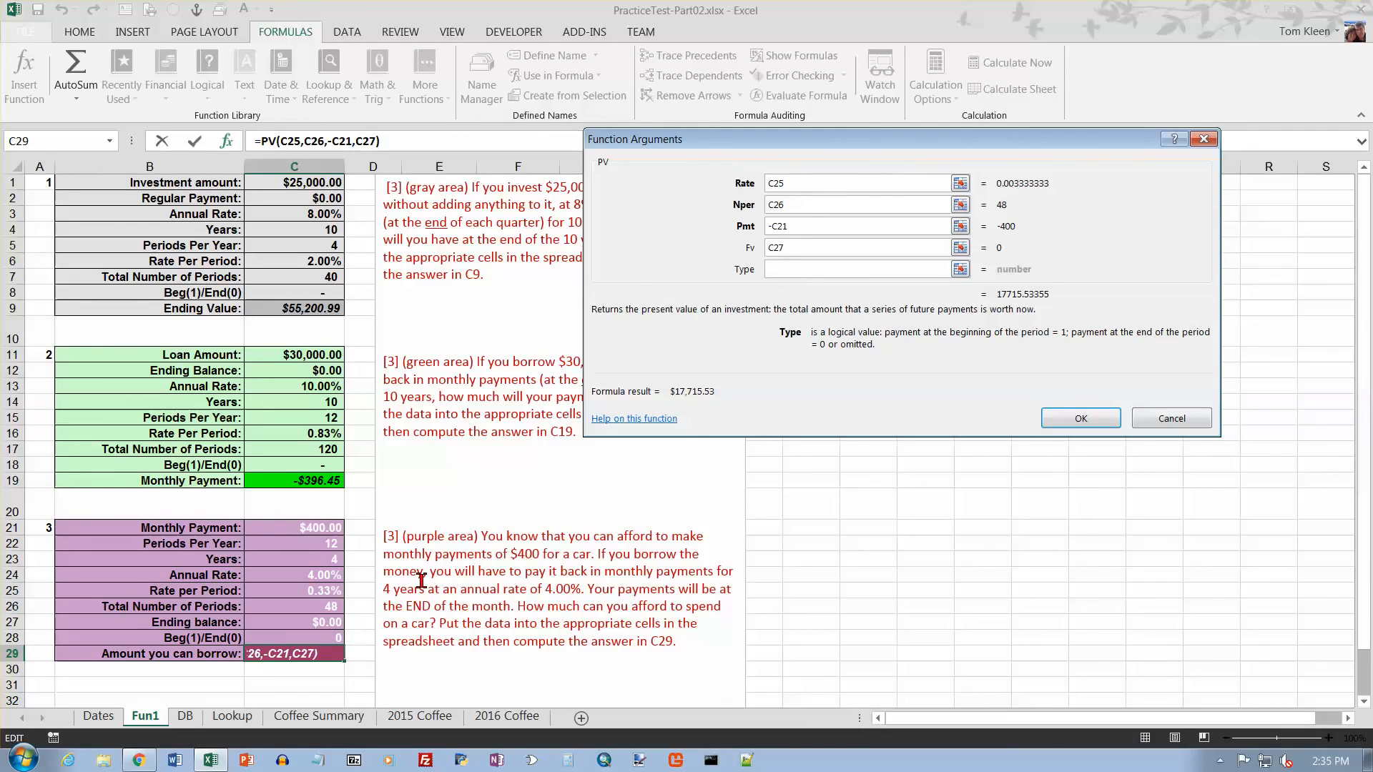
{"action": "left_click", "coordinate": [339, 635]}
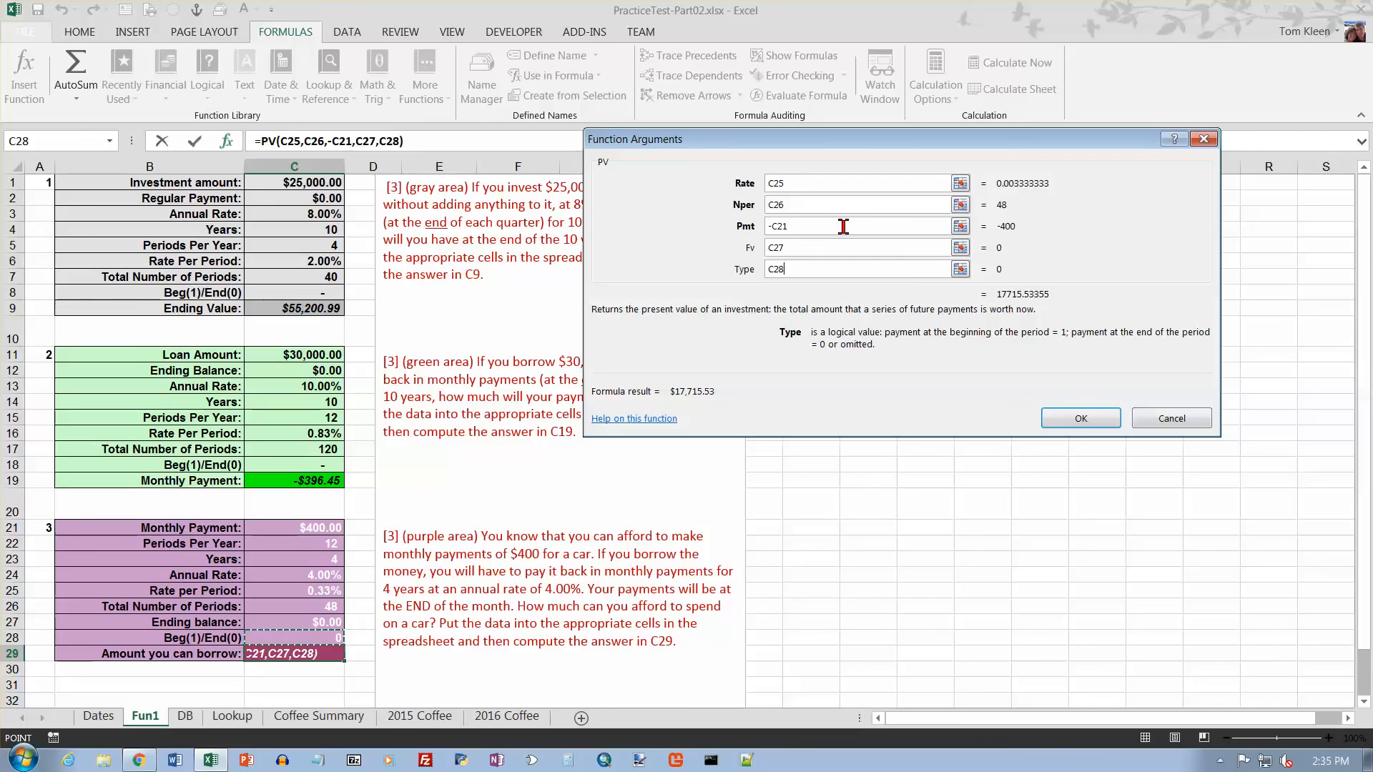
{"action": "left_click", "coordinate": [1078, 418]}
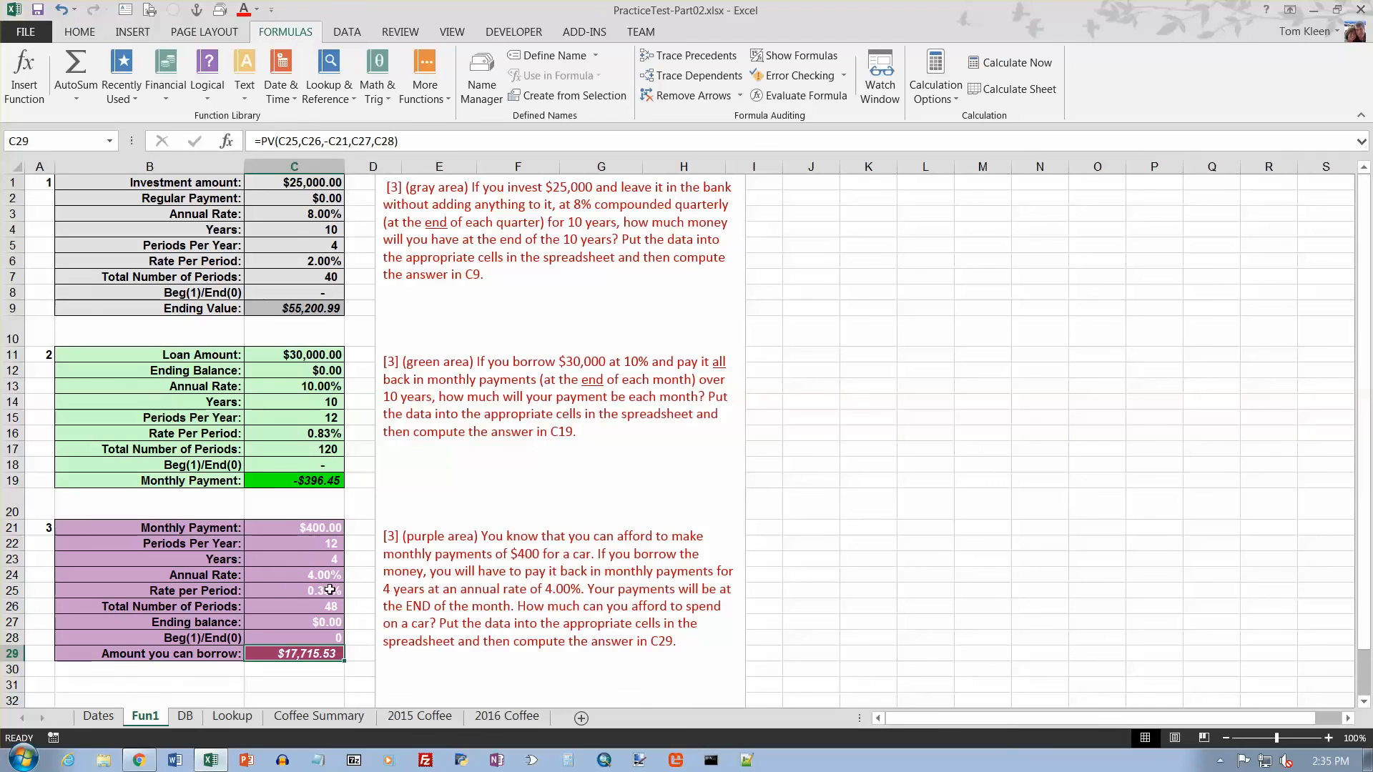
{"action": "left_click", "coordinate": [319, 528]}
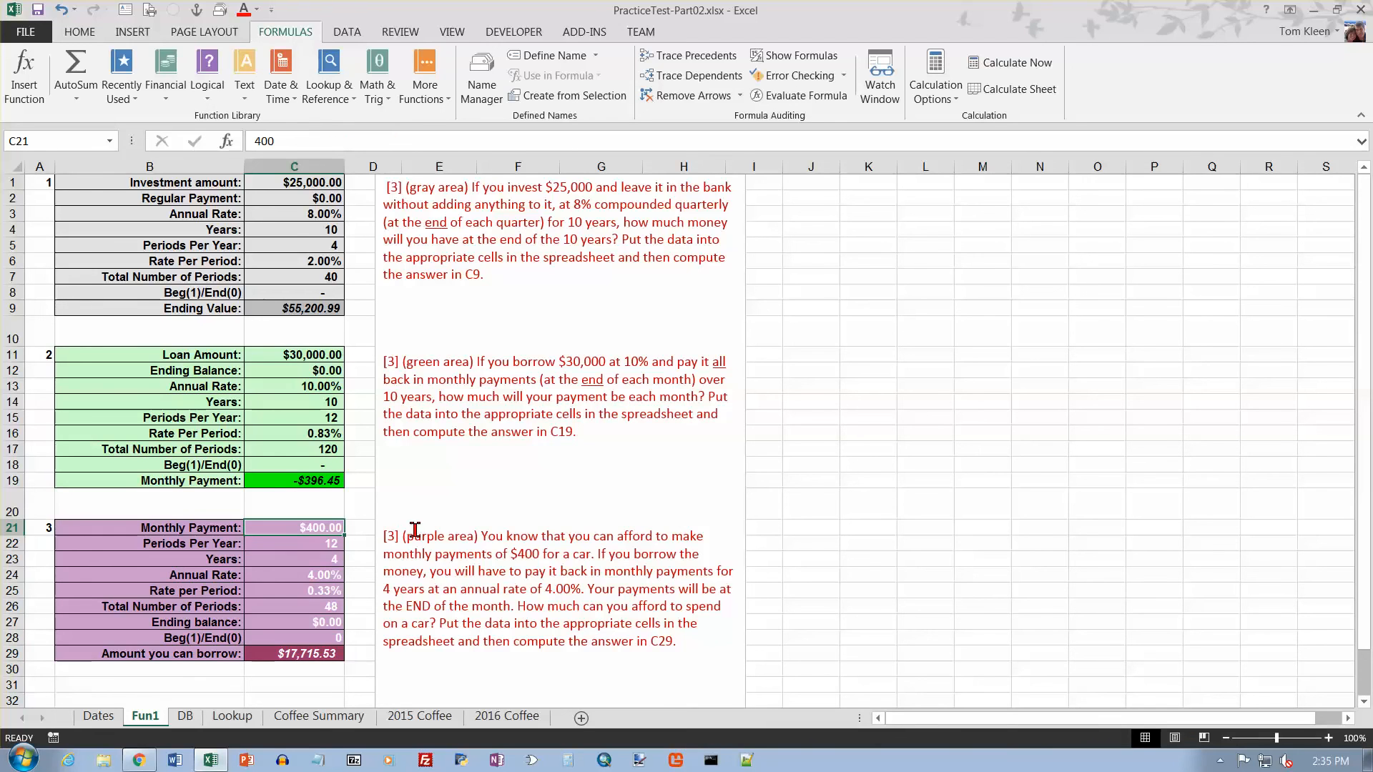